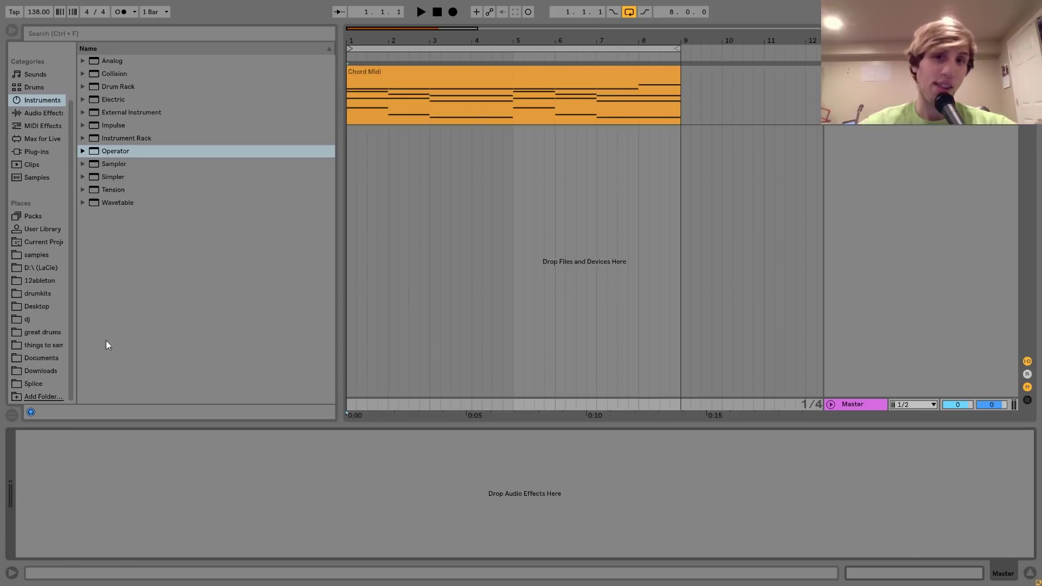
Play the Chord Midi clip through Operator with arrangement looping turned off, and stop playback after the last chord.
click(439, 77)
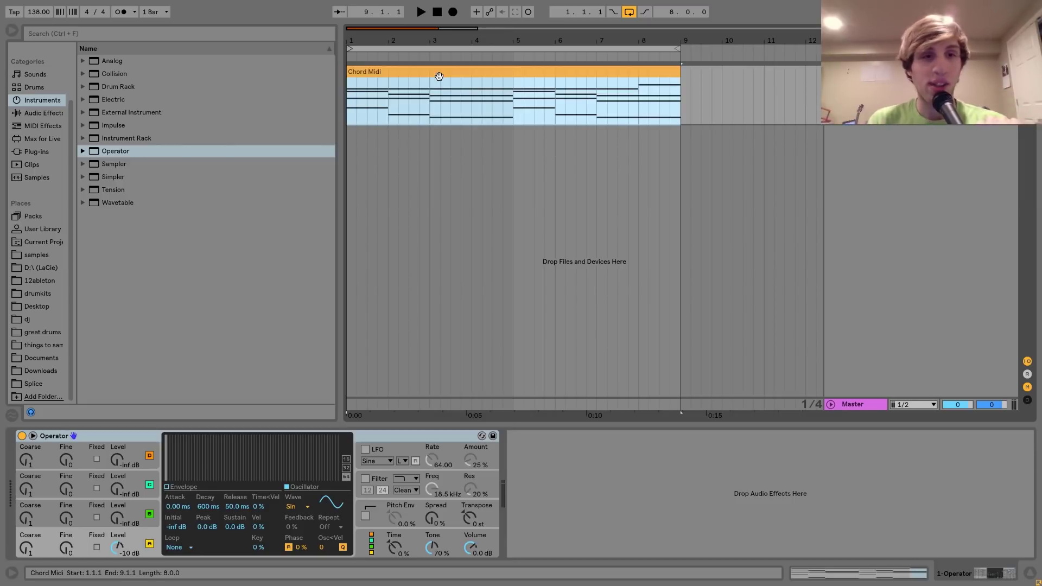
key(space)
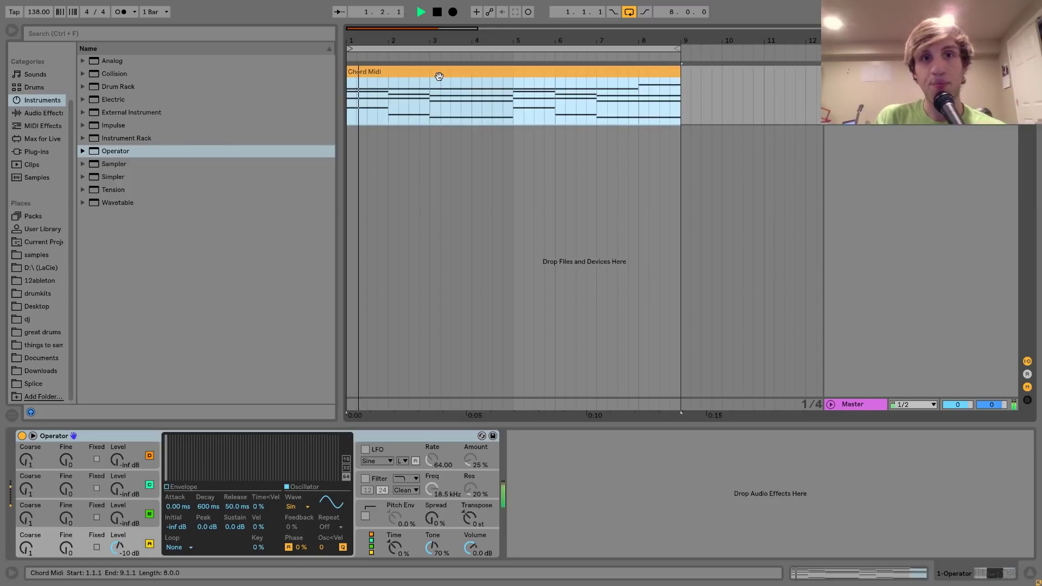
click(630, 12)
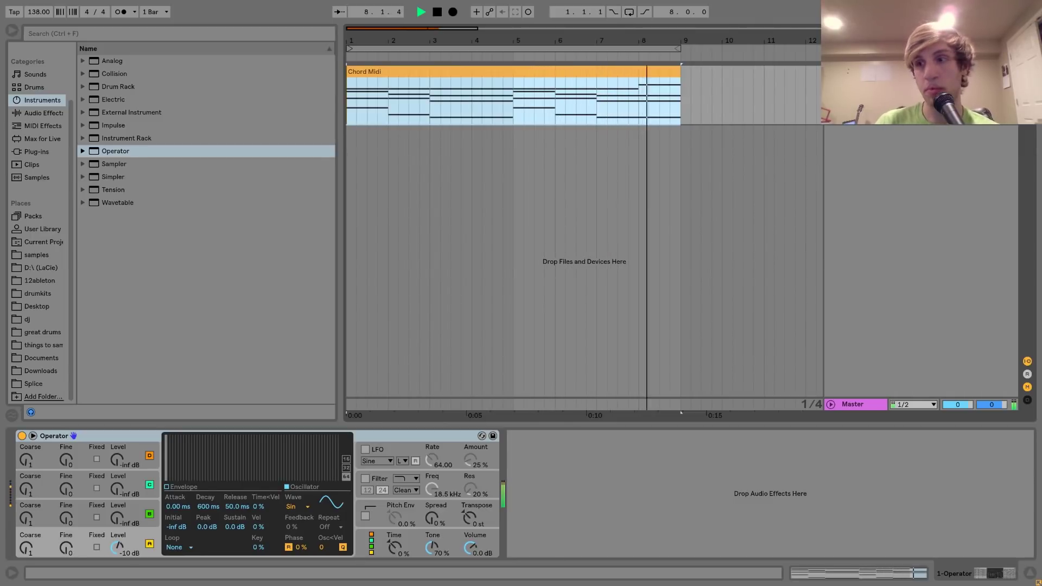
key(space)
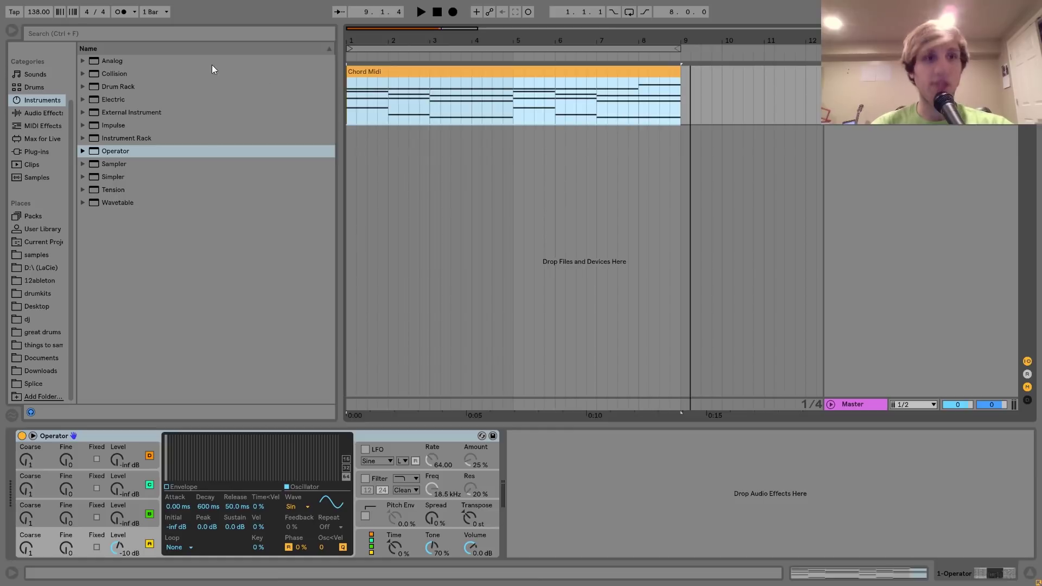
Replace Operator with Analog, setting filter 1 to 640 with 42% resonance and the amp 1 envelope to 1.00 sustain and 5 ms release.
double_click(188, 61)
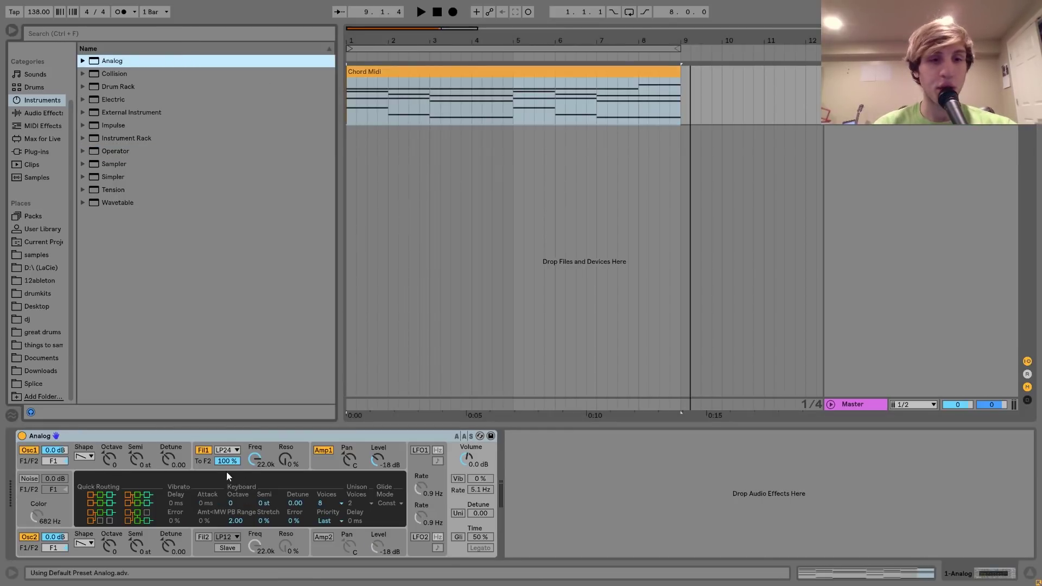
drag(253, 463, 253, 488)
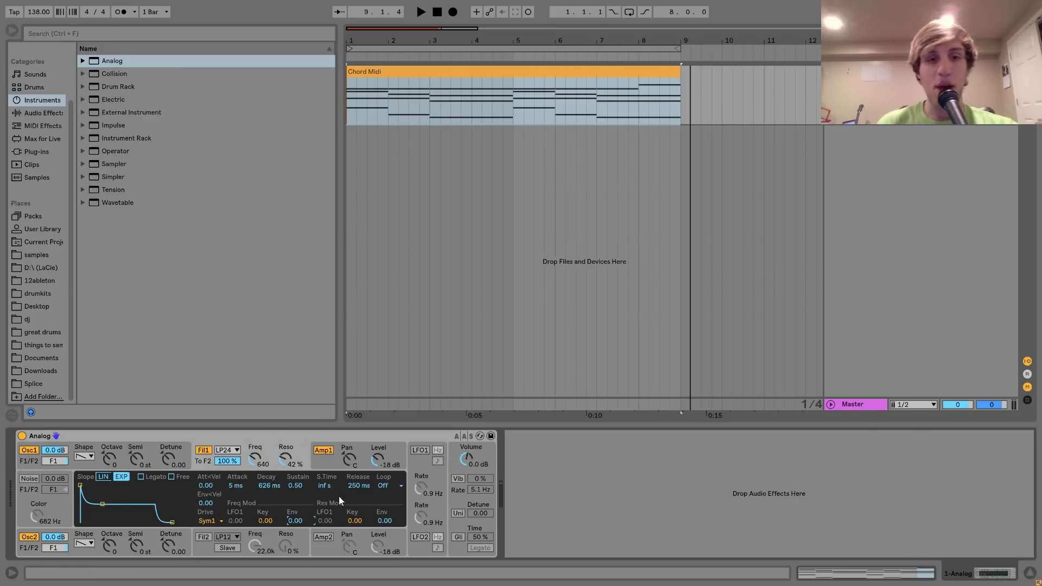
click(329, 461)
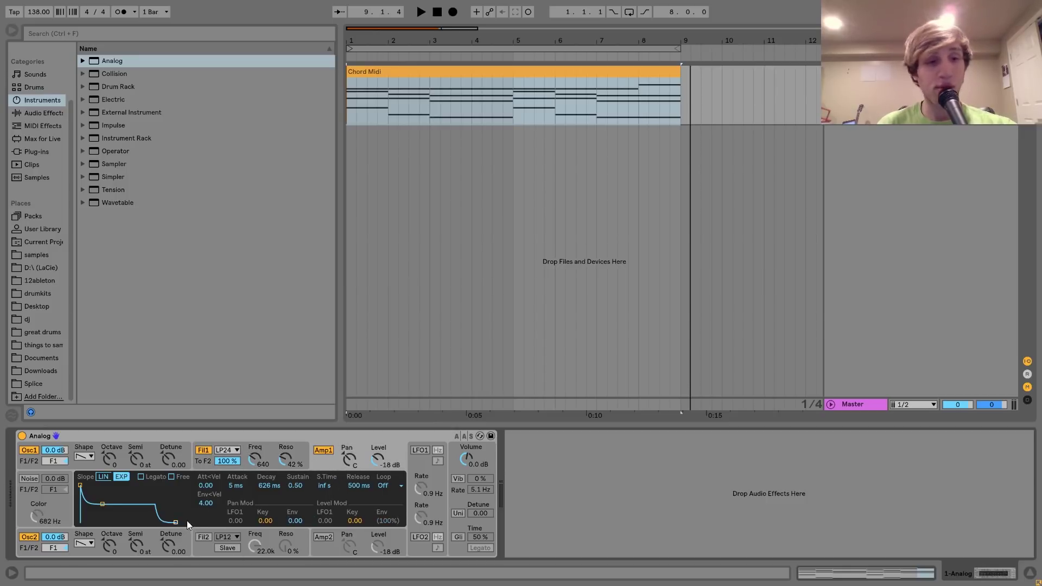
drag(102, 497, 117, 485)
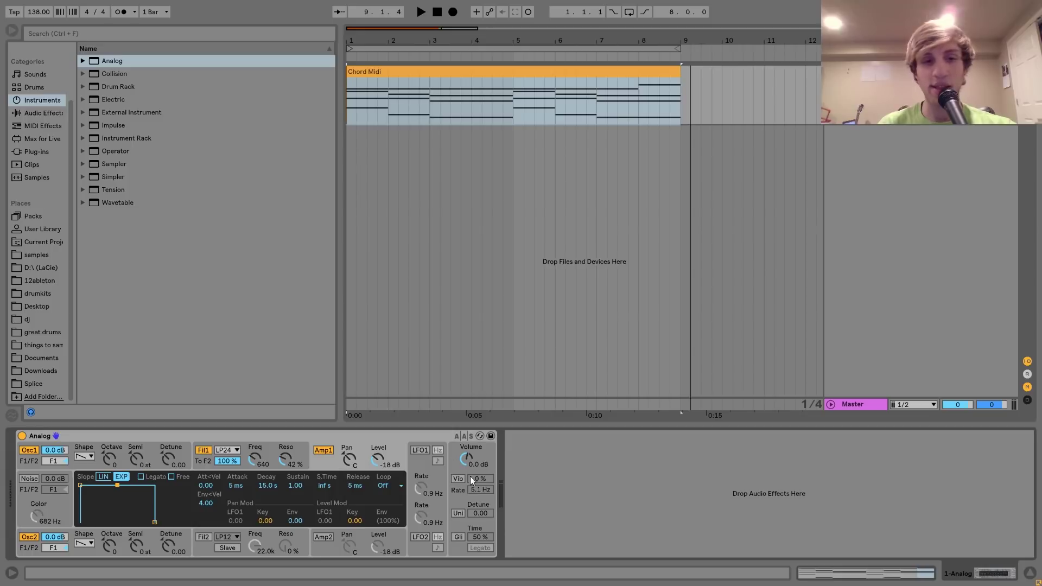
Turn on Analog's vibrato while auditioning the chords, setting its amount to 28% and its rate to 3.5 Hz.
drag(484, 478, 484, 465)
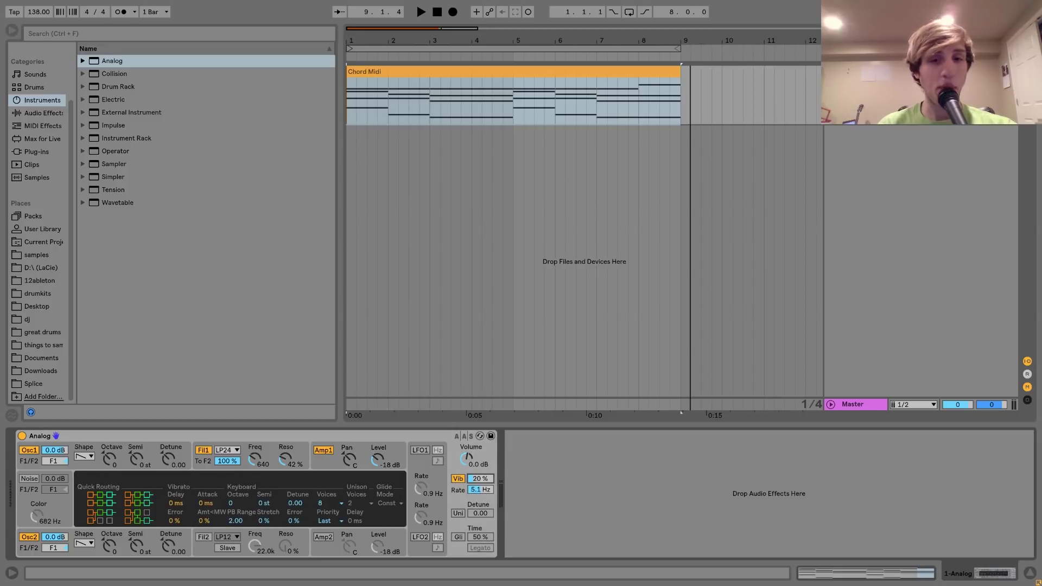
key(space)
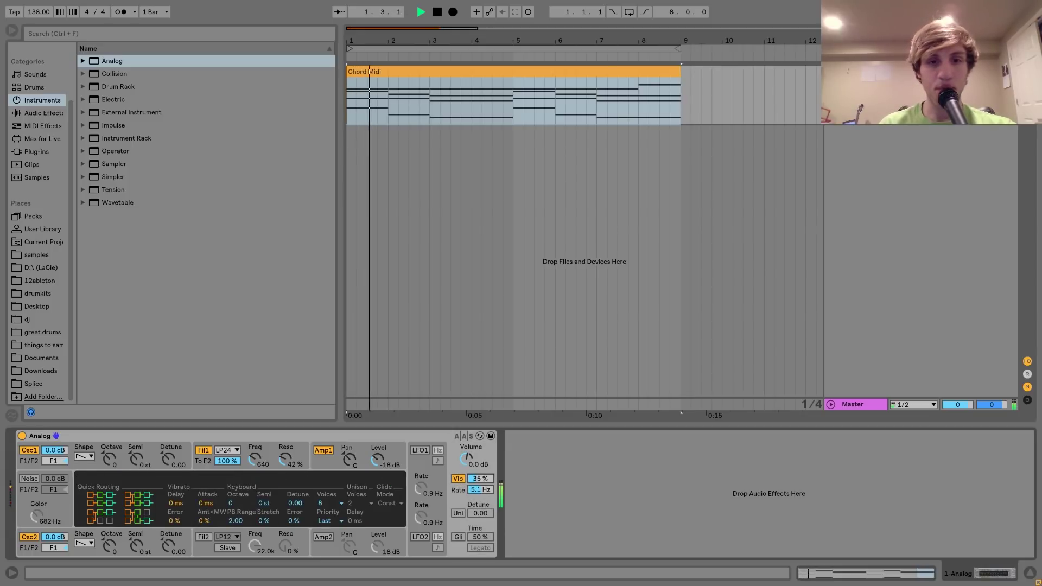
mouse_move(477, 479)
mouse_down()
mouse_move(477, 467)
mouse_move(478, 499)
mouse_move(480, 487)
mouse_up()
Refine Analog's filter 1 to 712 with 37% resonance, detune oscillator 1 to -0.05, and play the chords.
drag(255, 459, 282, 463)
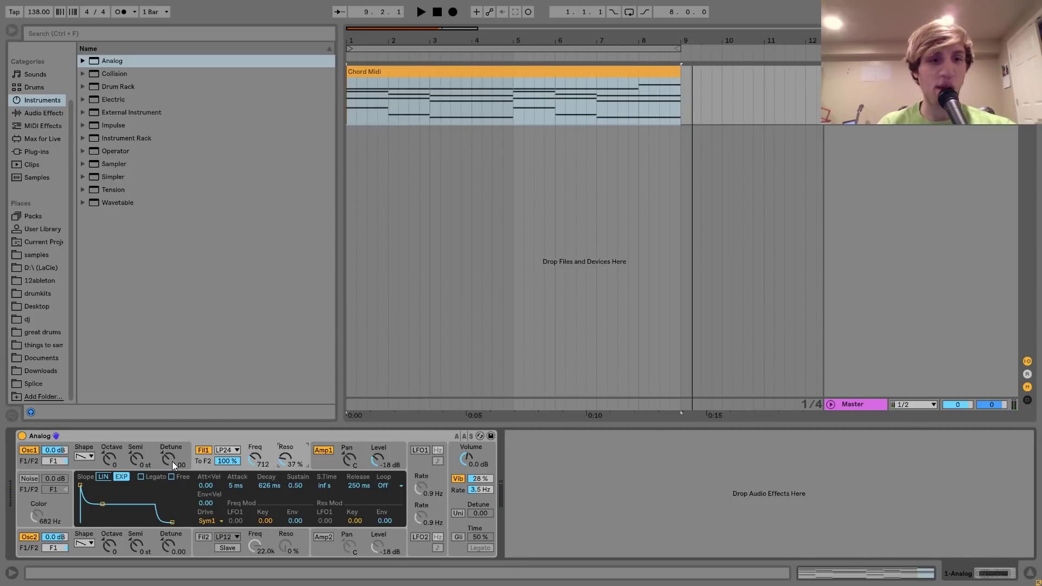
drag(172, 461, 172, 463)
key(space)
Loop the arrangement over the Chord Midi clip and stop playback.
click(420, 71)
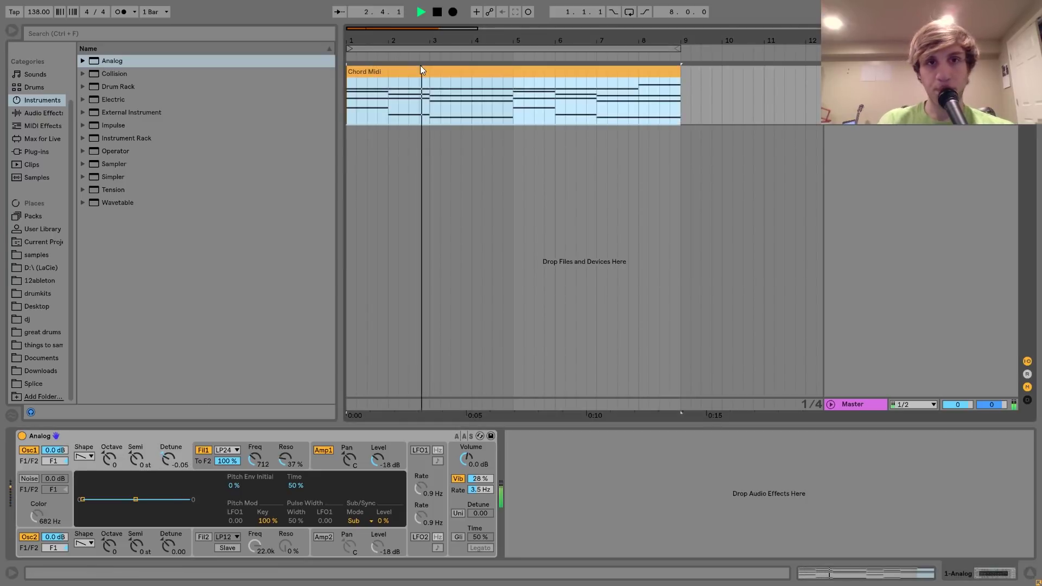
key(ctrl+l)
key(space)
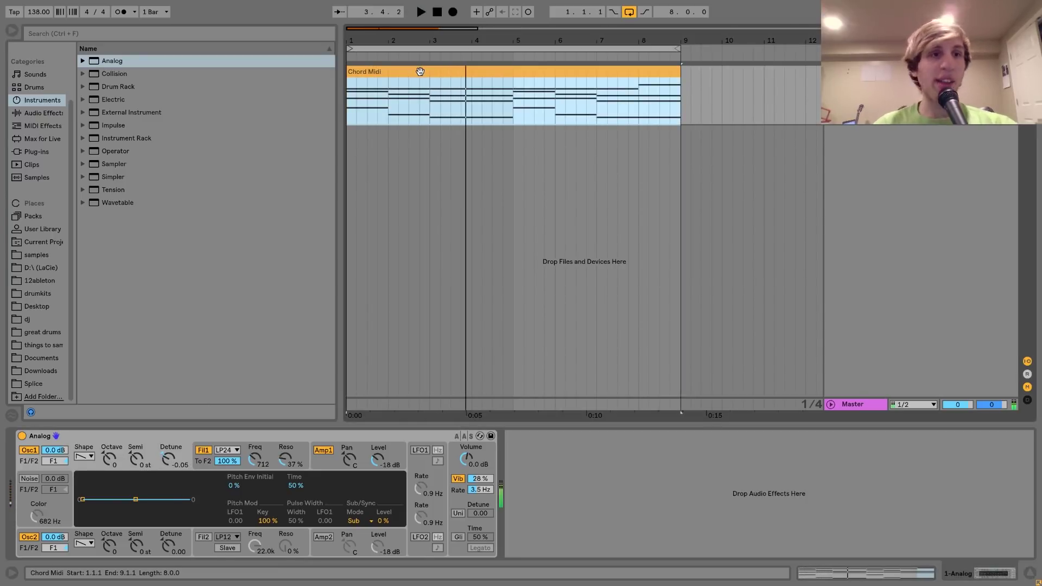
Add Chorus after Analog with modulation amount 1.56 ms, rate 0.23 Hz and 46% dry/wet while listening to the chords.
click(42, 114)
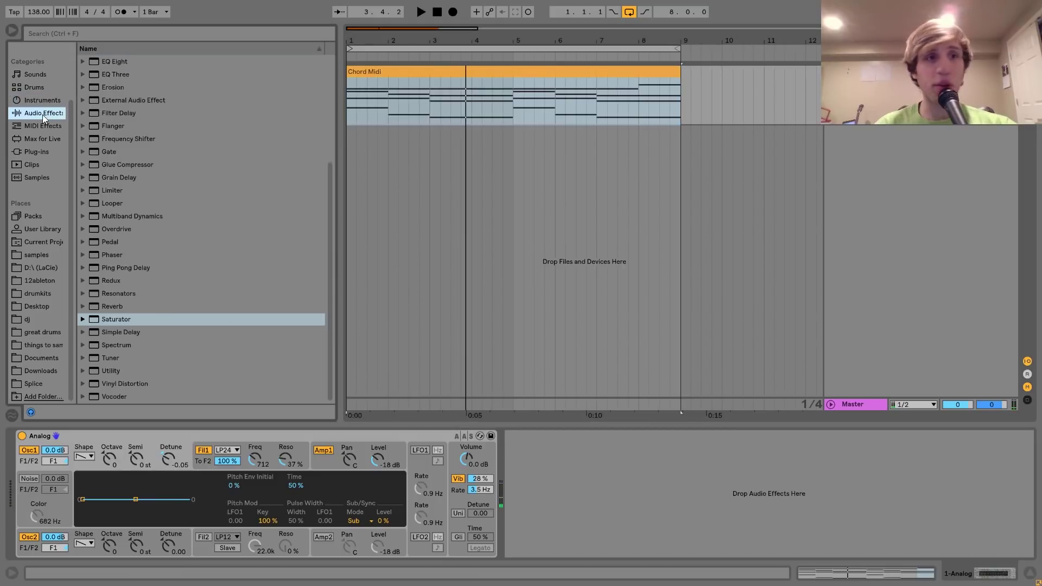
double_click(115, 101)
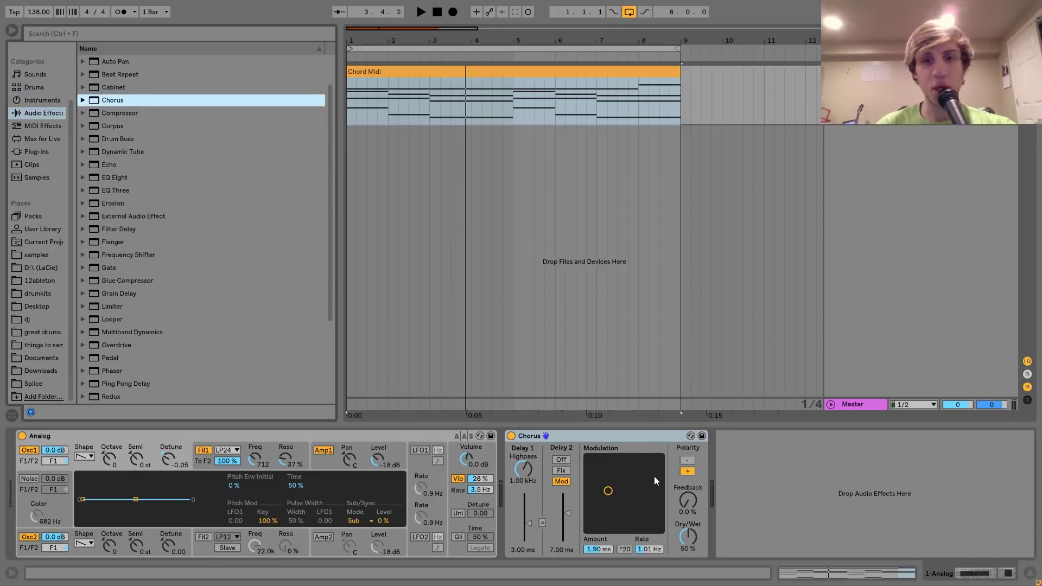
key(space)
drag(619, 496, 595, 493)
Add Echo after Chorus with dotted left and right times of 124 ms, 86% feedback and 37% dry/wet.
drag(110, 164, 792, 488)
click(751, 488)
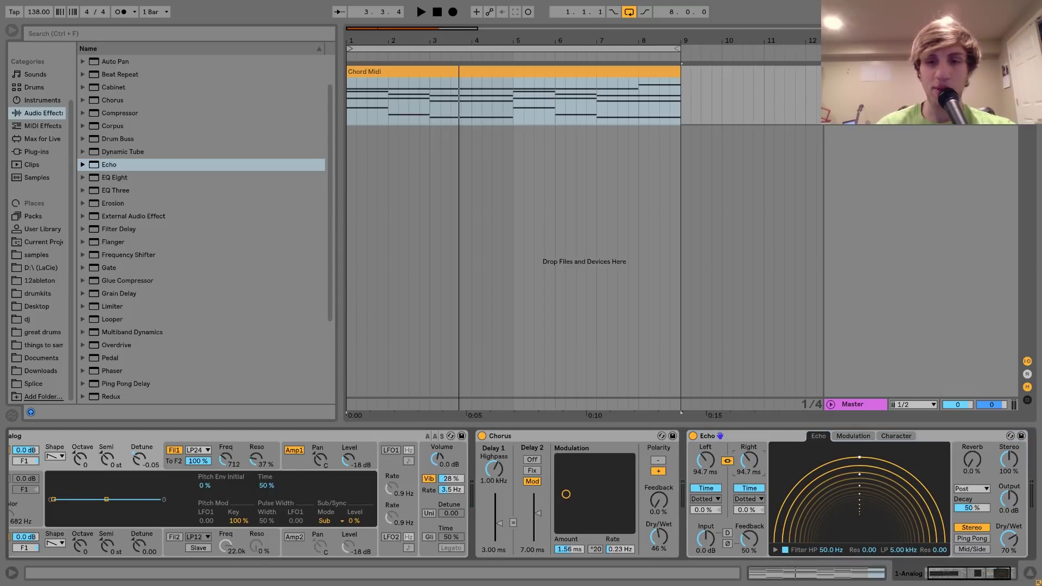
key(space)
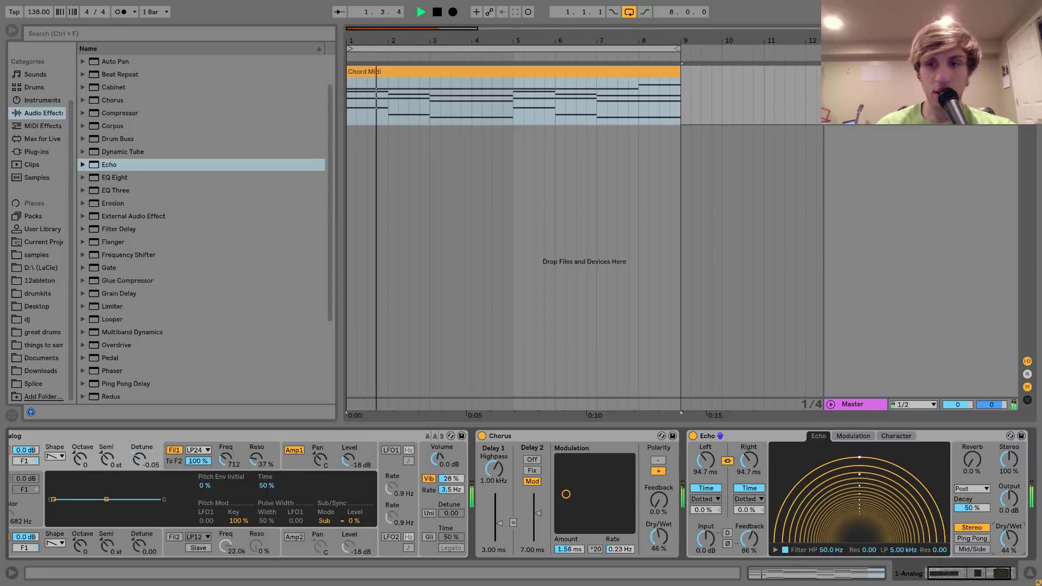
mouse_move(750, 461)
mouse_down()
mouse_move(750, 447)
mouse_move(750, 457)
mouse_up()
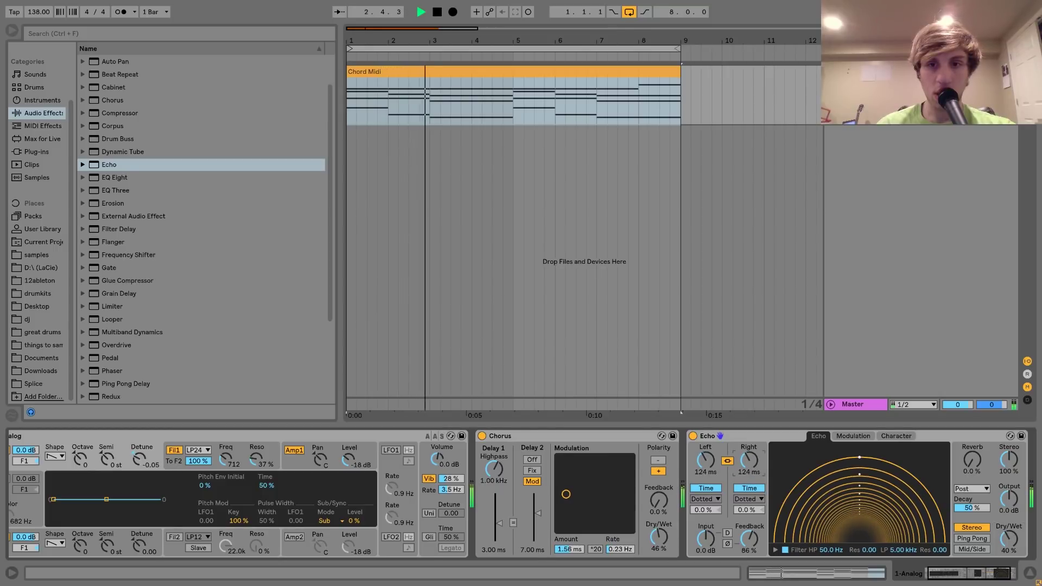
drag(1009, 538, 1009, 540)
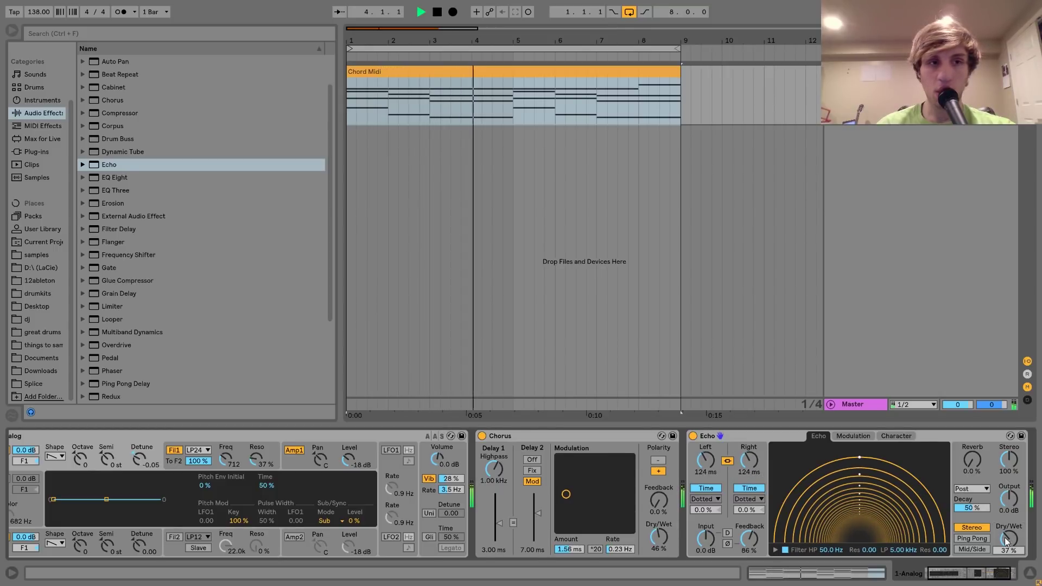
Add Reverb at the end of the chain with a 5.45 s decay time, audition the chord loop and stop playback.
scroll(288, 373, down, 3)
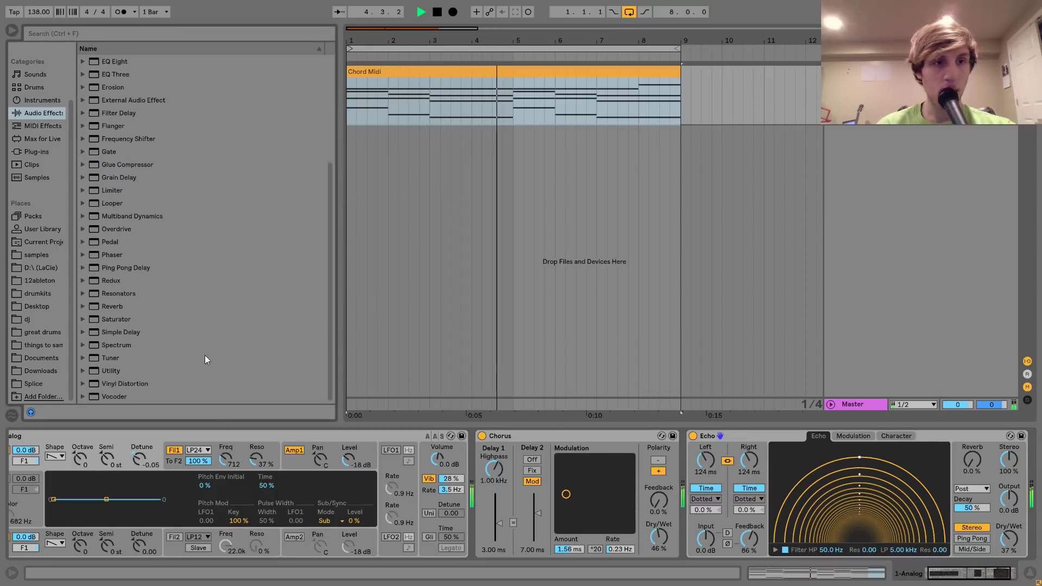
double_click(107, 305)
mouse_move(876, 539)
mouse_down()
mouse_move(876, 521)
mouse_move(880, 537)
mouse_up()
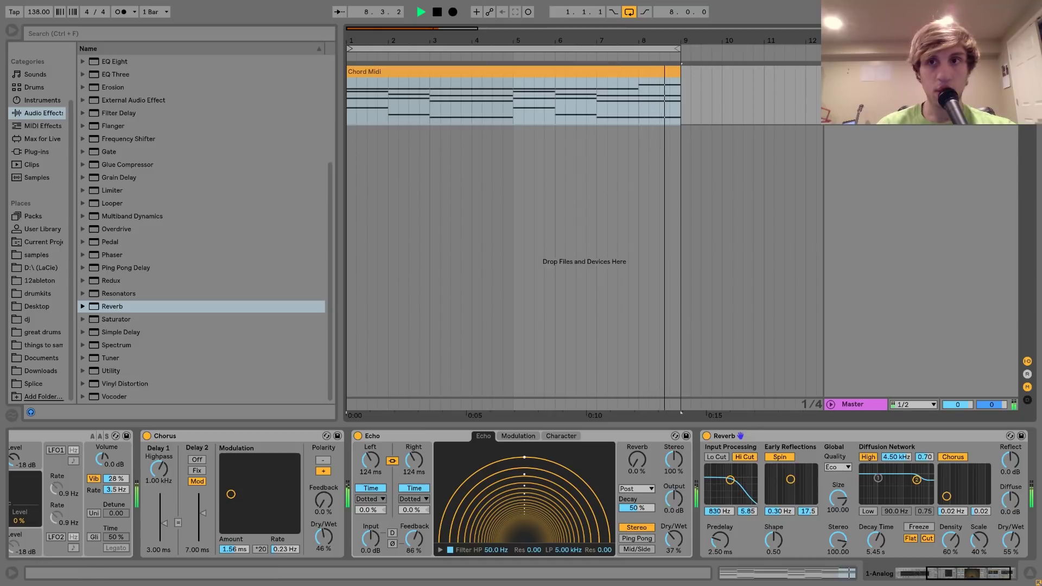
click(605, 69)
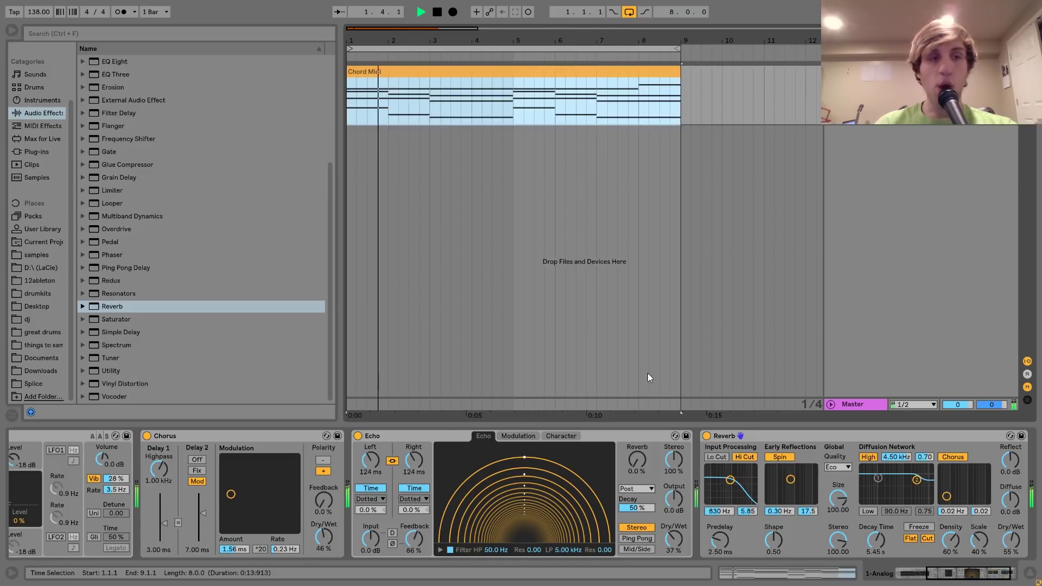
key(space)
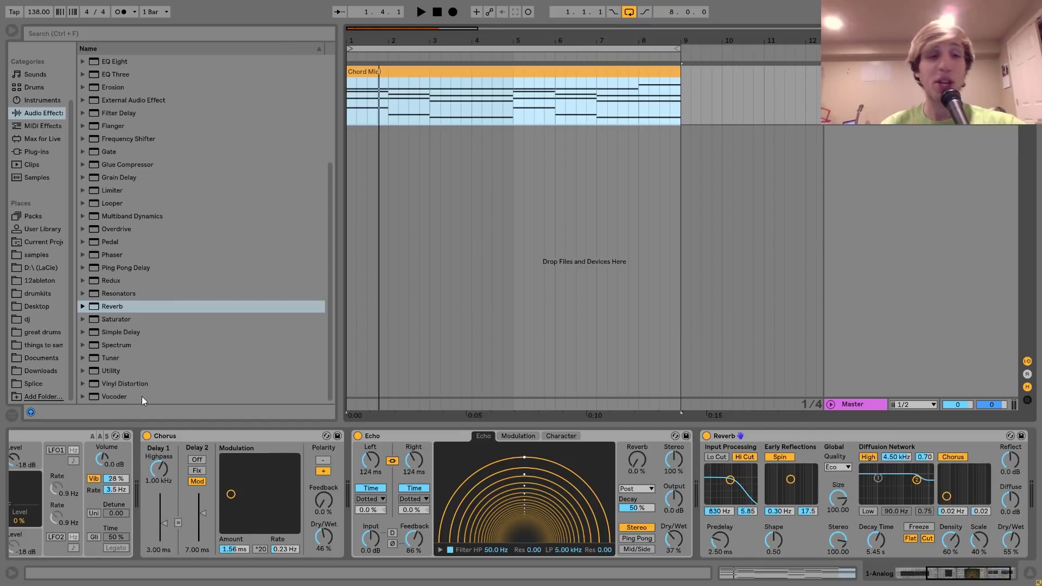
Add Vinyl Distortion after Reverb with crackle volume 0.45 and crackle density 24.2.
double_click(127, 383)
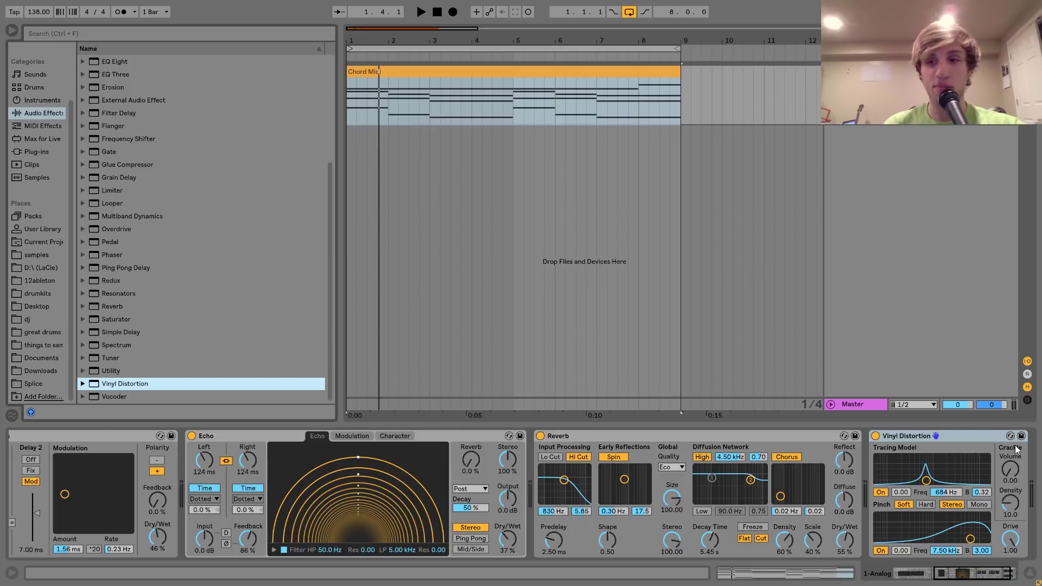
drag(1009, 457, 1009, 454)
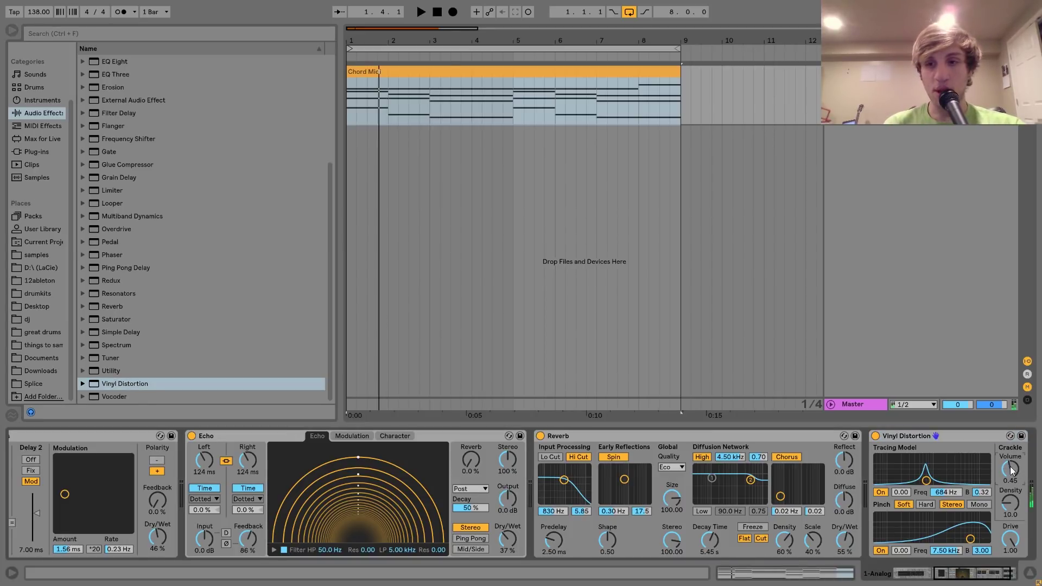
drag(1007, 507, 1007, 491)
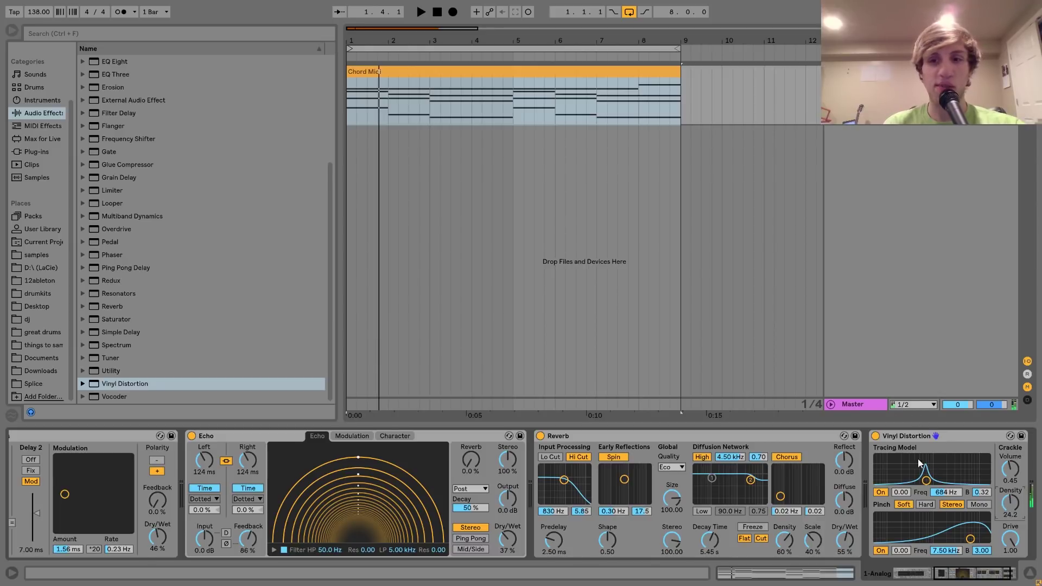
Insert a new audio track below the chord track.
click(914, 437)
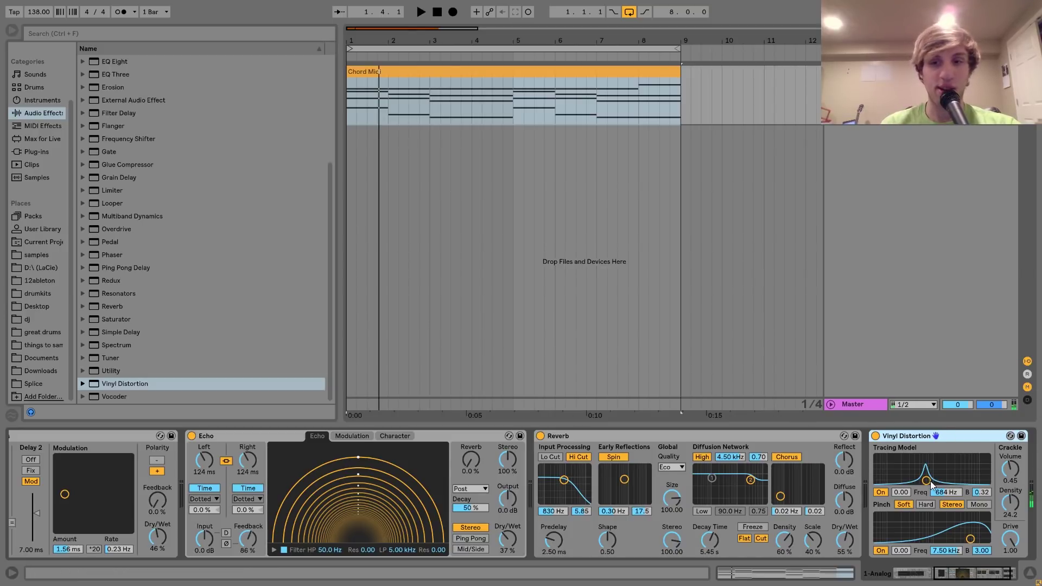
key(ctrl+t)
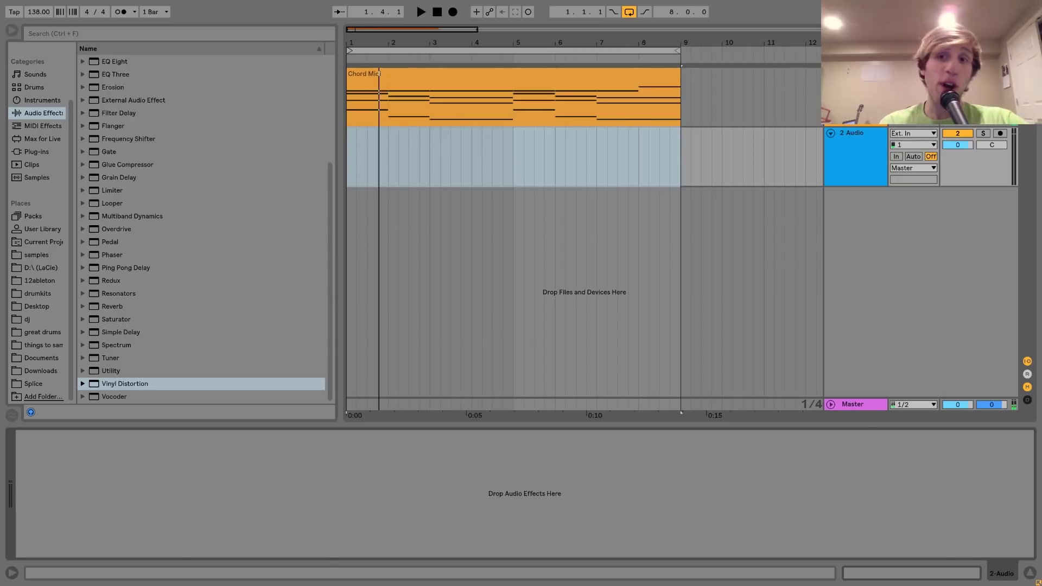
Try moving Vinyl Distortion onto the new audio track with the track volume at -5.9 dB, and undo both changes.
drag(922, 436, 849, 145)
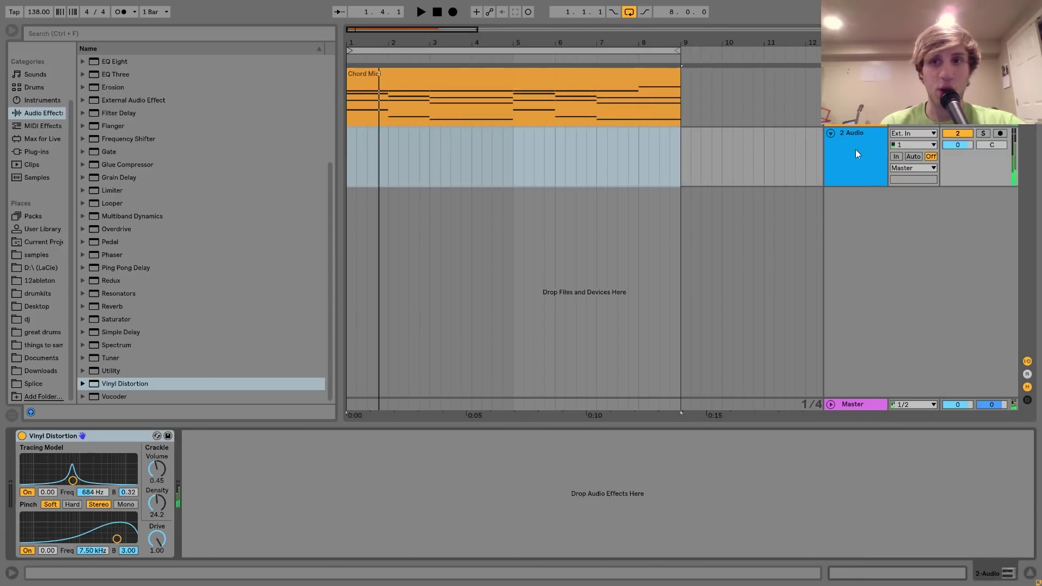
drag(964, 144, 964, 162)
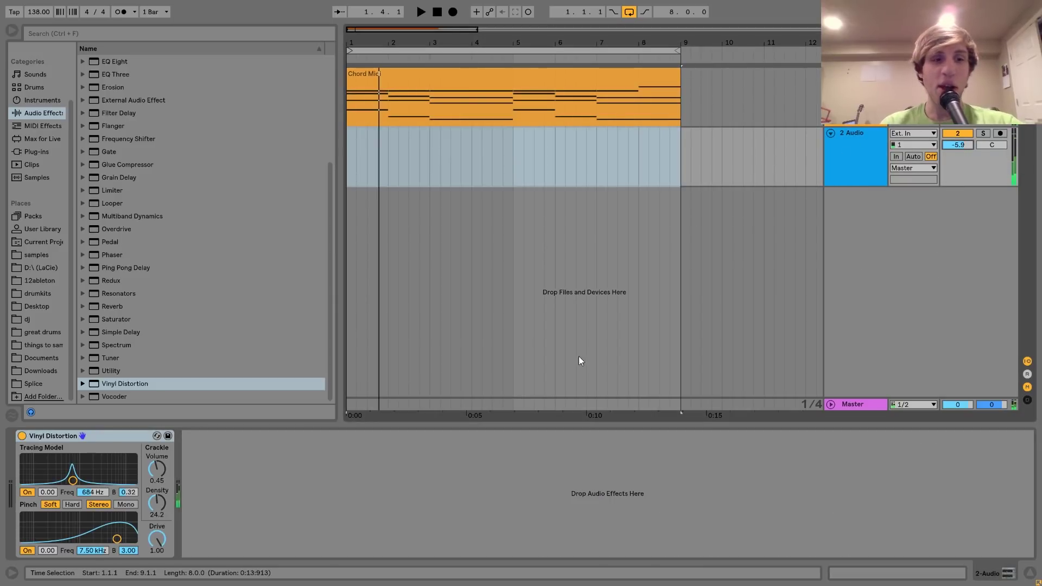
key(ctrl+z)
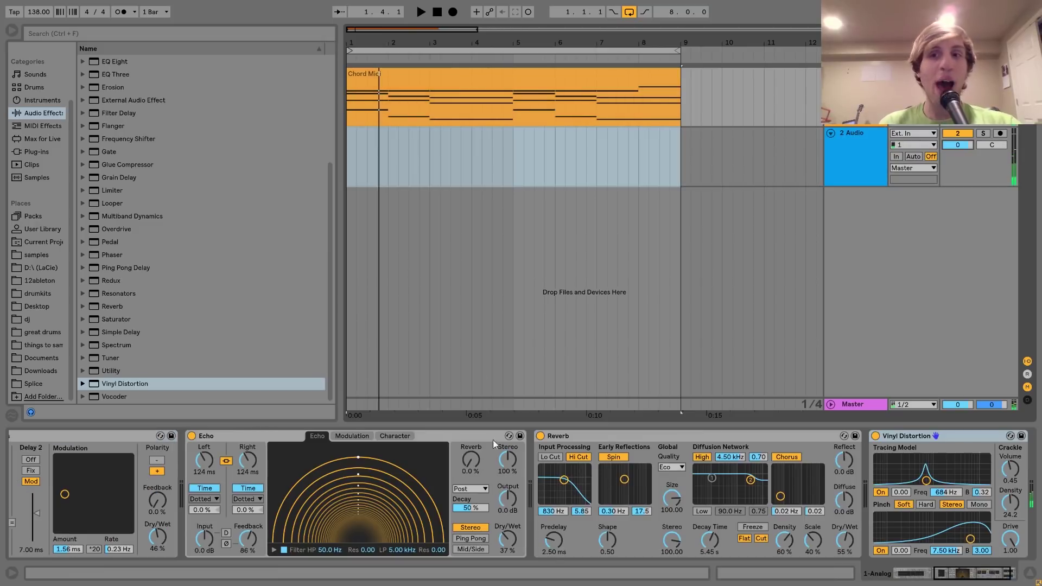
Set Vinyl Distortion's crackle volume to 0.25 and its tracing model to 966 Hz with a 0.24 amount while playing the chords.
drag(1010, 470, 1008, 470)
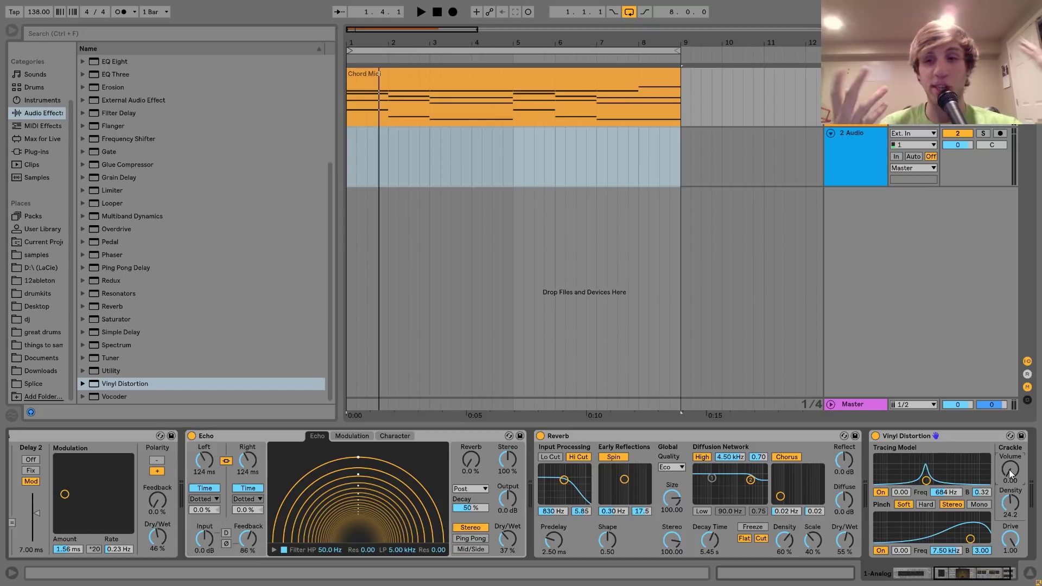
drag(1008, 470, 1008, 461)
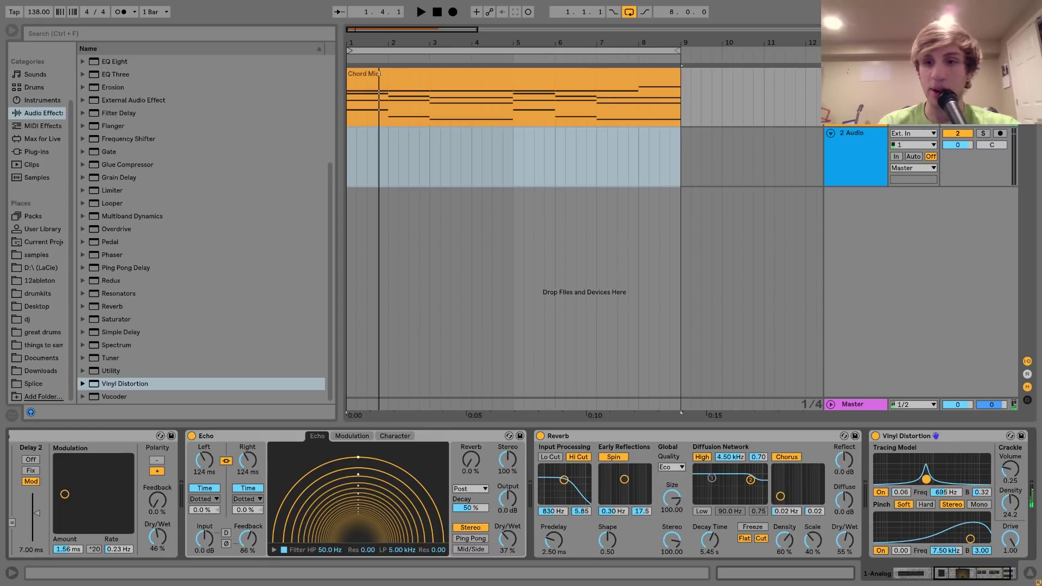
key(space)
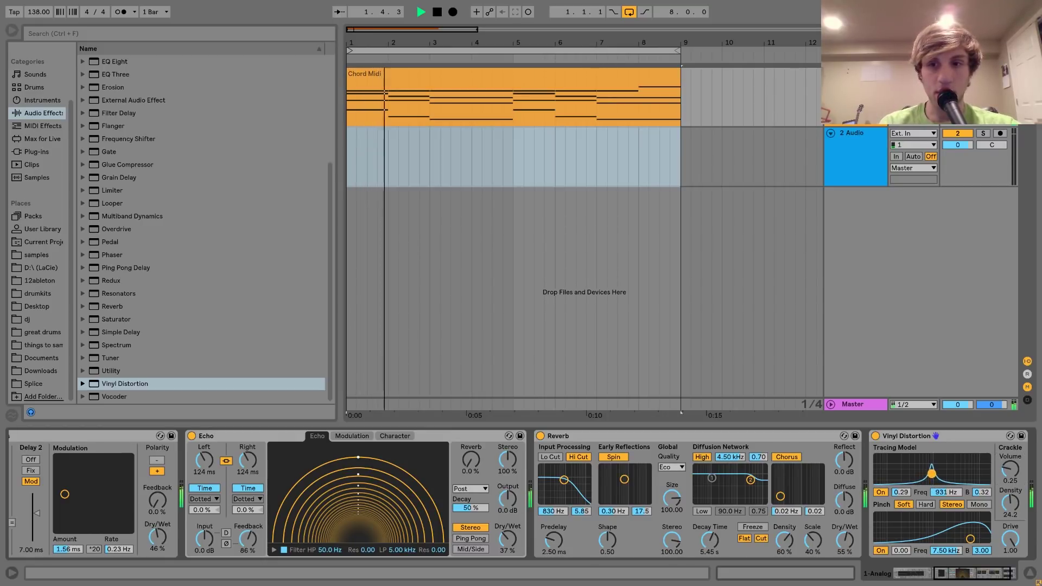
drag(932, 474, 932, 475)
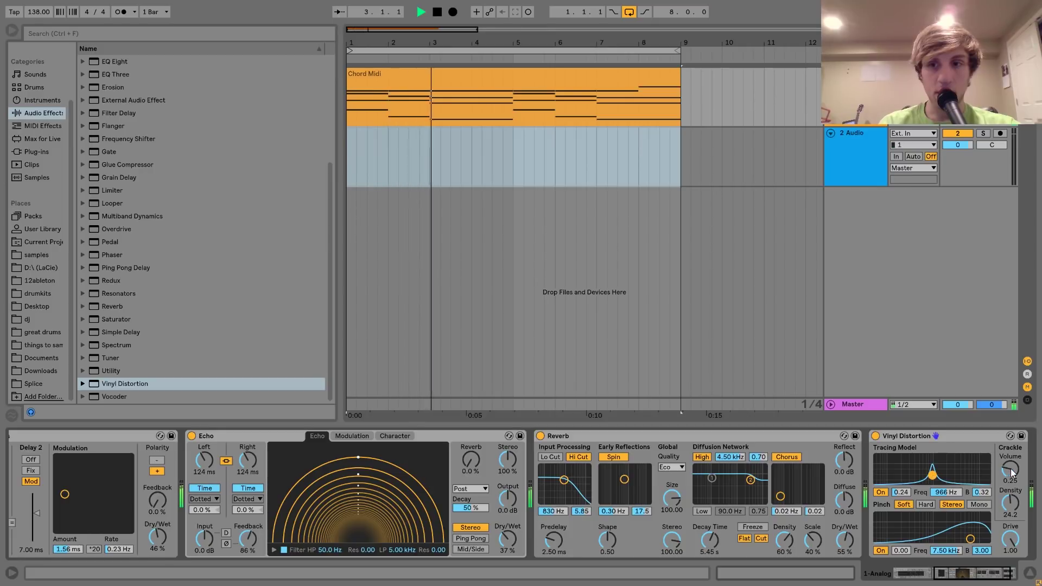
Lower Vinyl Distortion's crackle volume to 0.10 and stop playback.
drag(1011, 473, 1011, 490)
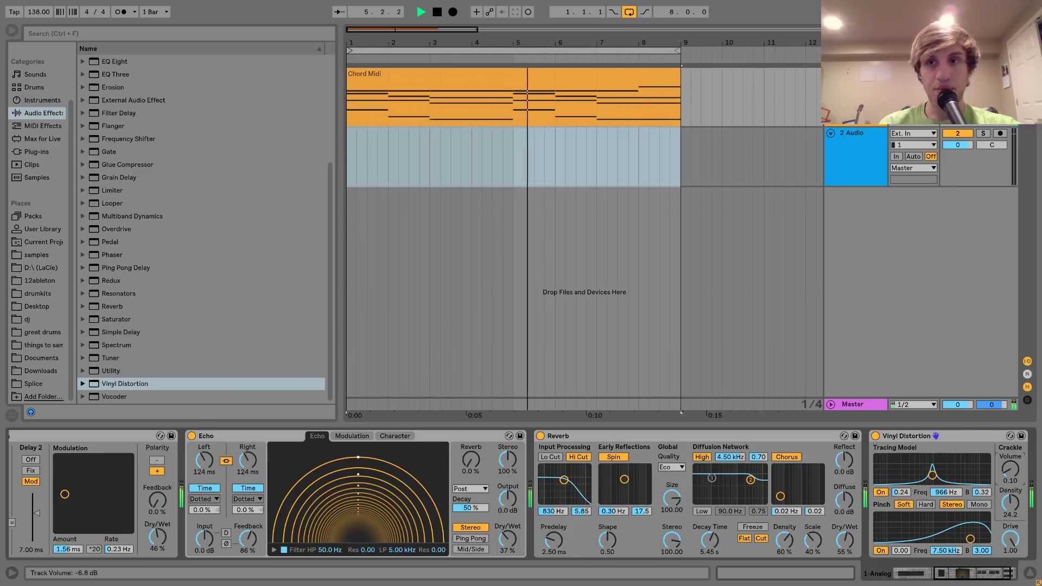
key(space)
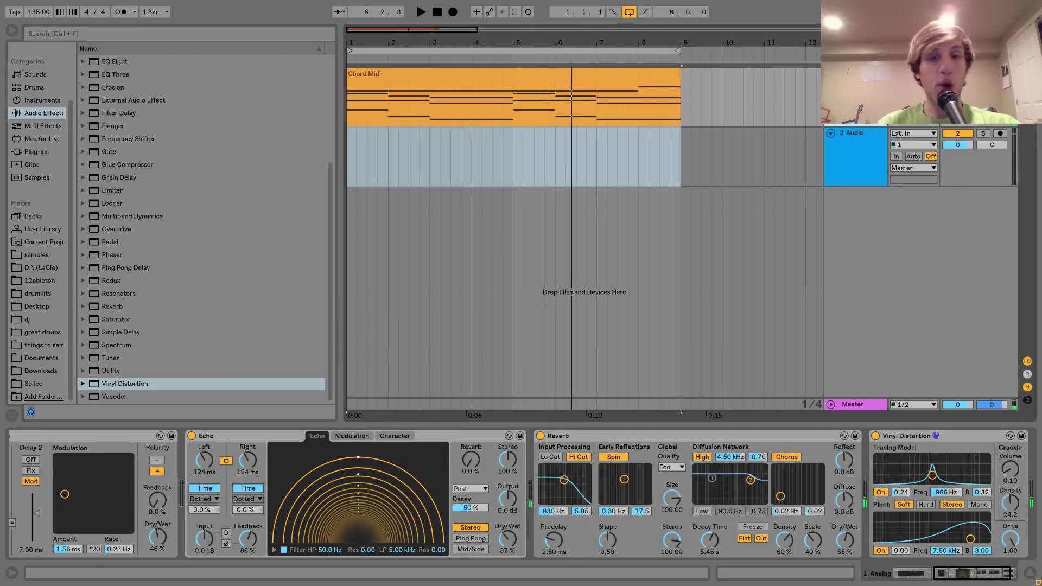
Insert a MIDI track below the chords, audition the samples in the Future Garage From Scratch folder, and load Kick.wav onto it.
key(ctrl+shift+t)
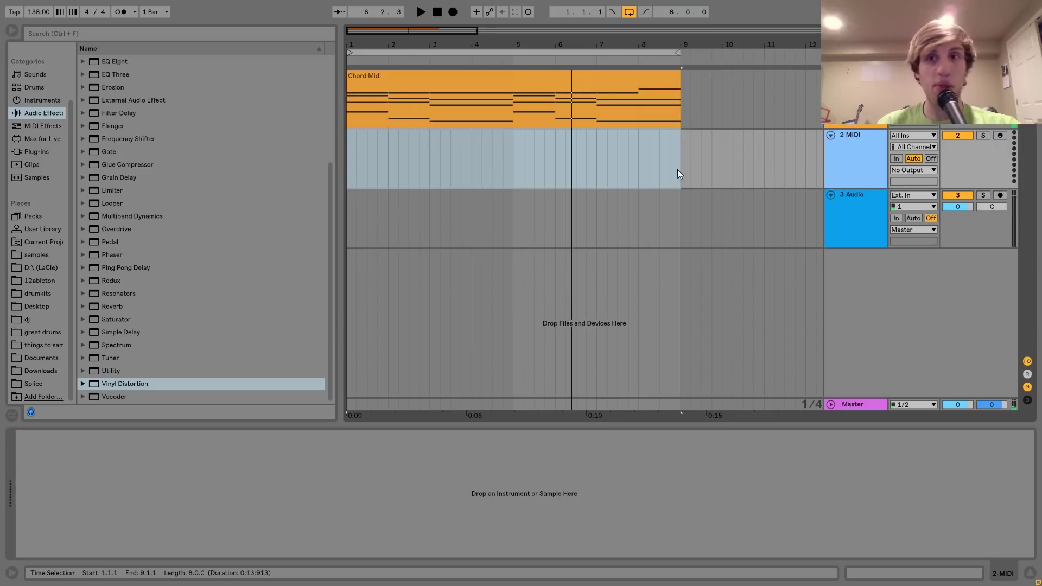
click(39, 307)
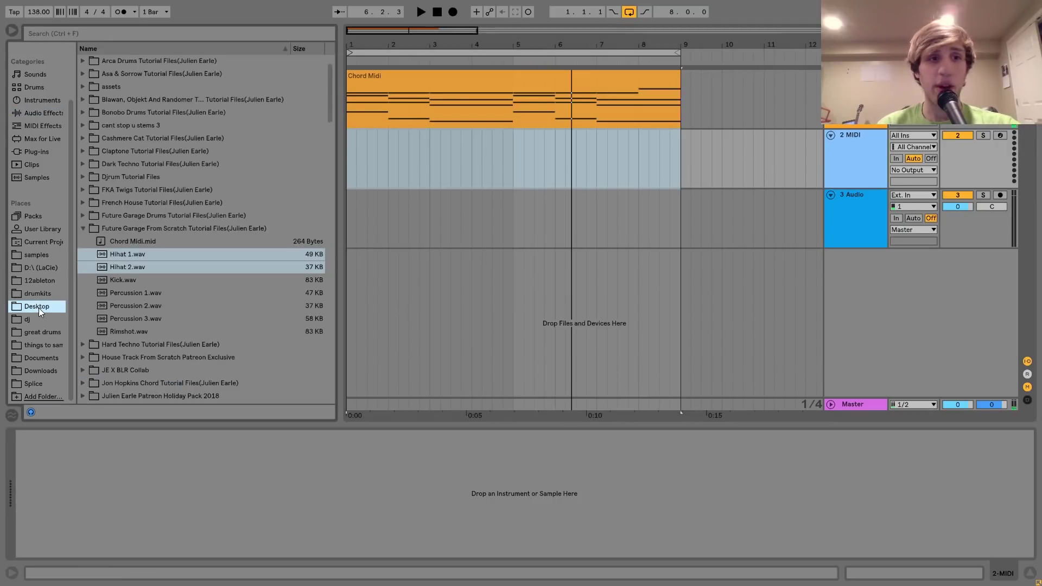
click(131, 255)
key(Down)
key(Down)
key(Down)
key(Down)
key(Down)
key(Down)
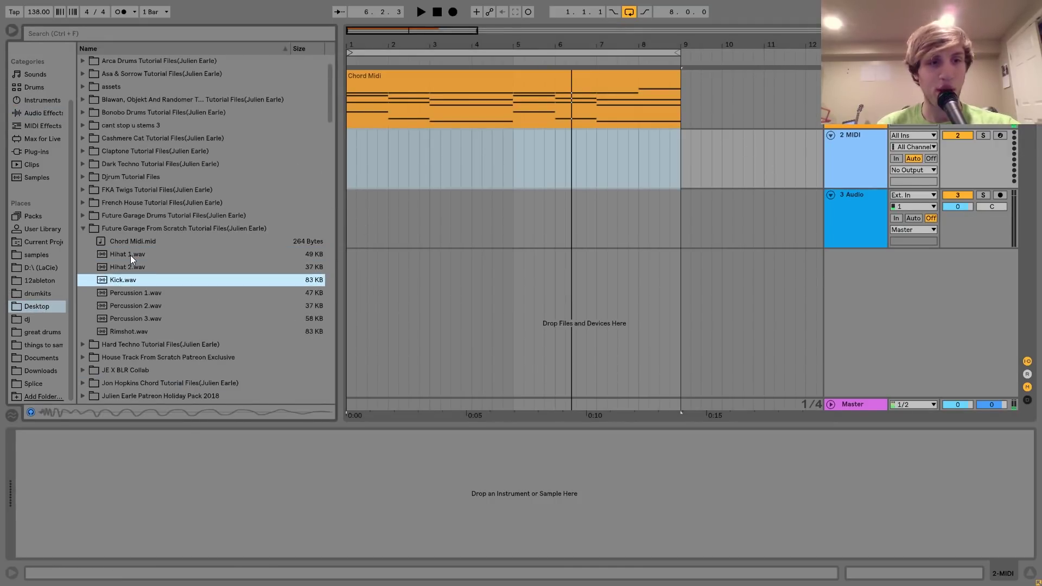
key(Up)
key(Up)
key(Up)
key(Up)
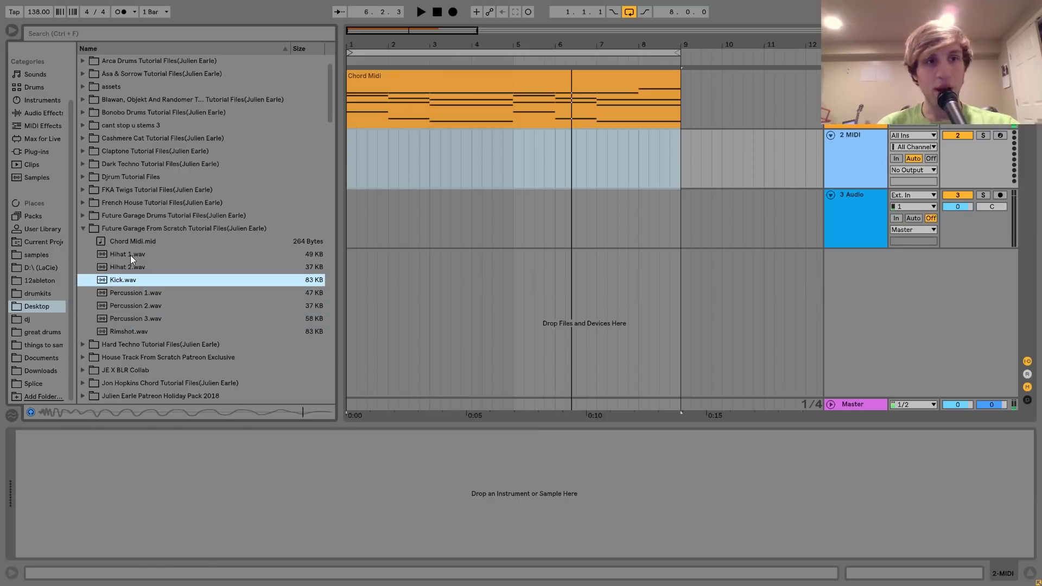
key(Return)
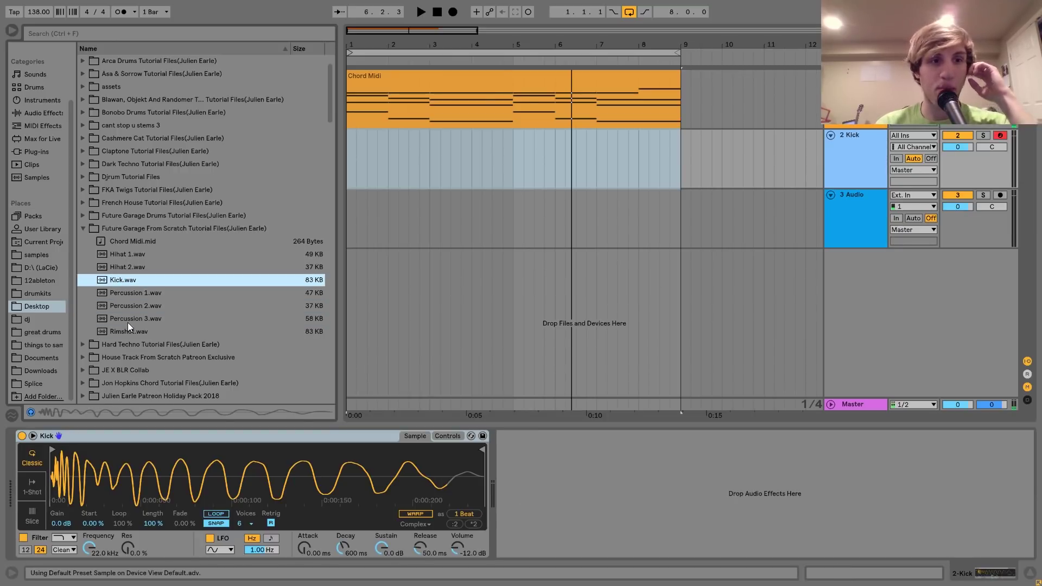
Insert a MIDI track below the Kick track and load Rimshot.wav onto it.
key(ctrl+shift+t)
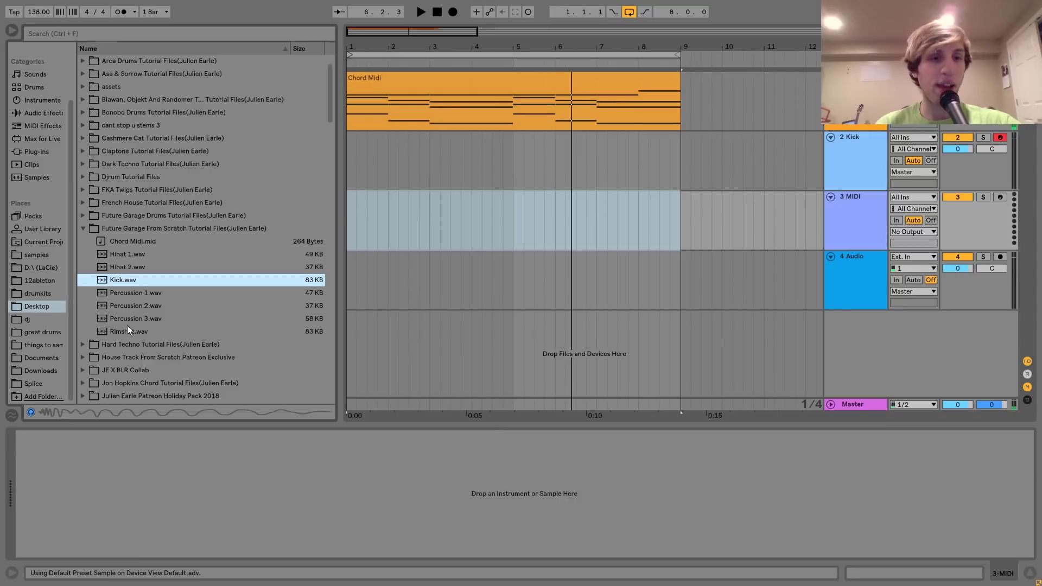
click(125, 331)
key(Return)
Insert a MIDI track with a Drum Rack below Rimshot and load Hihat 1.wav and Hihat 2.wav onto its pads from C1.
key(ctrl+shift+t)
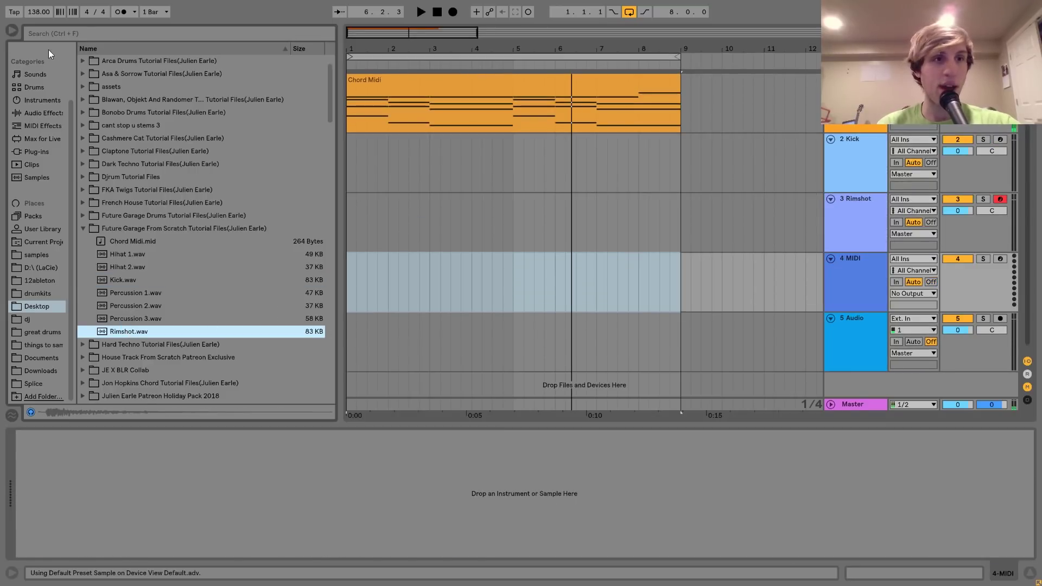
click(34, 87)
click(116, 74)
key(Return)
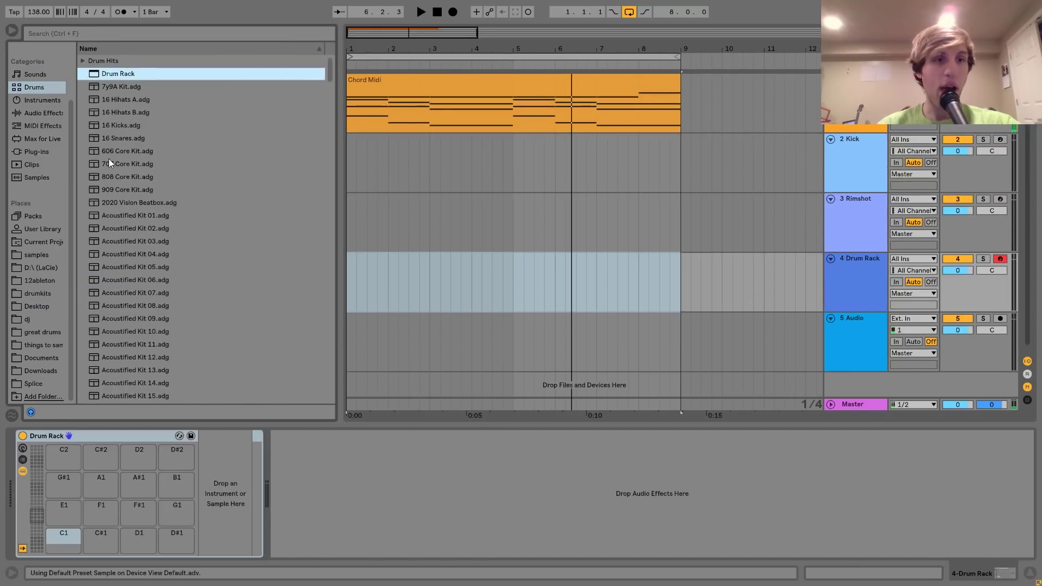
click(41, 306)
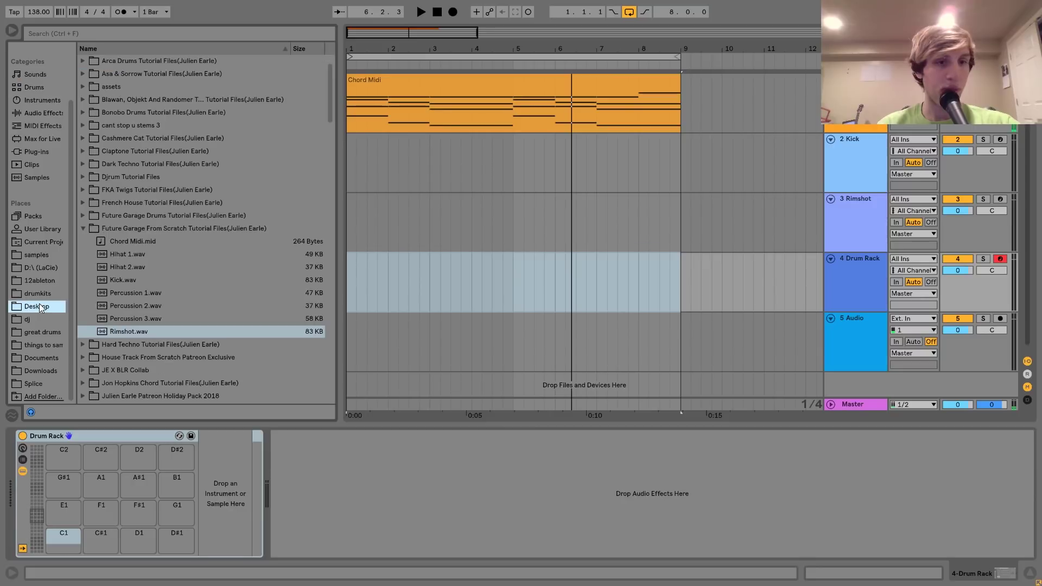
click(125, 259)
shift+click(124, 265)
drag(125, 256, 67, 534)
Insert another MIDI track with a Drum Rack and load Percussion 1.wav, Percussion 2.wav and Percussion 3.wav onto its pads from C1.
key(ctrl+shift+t)
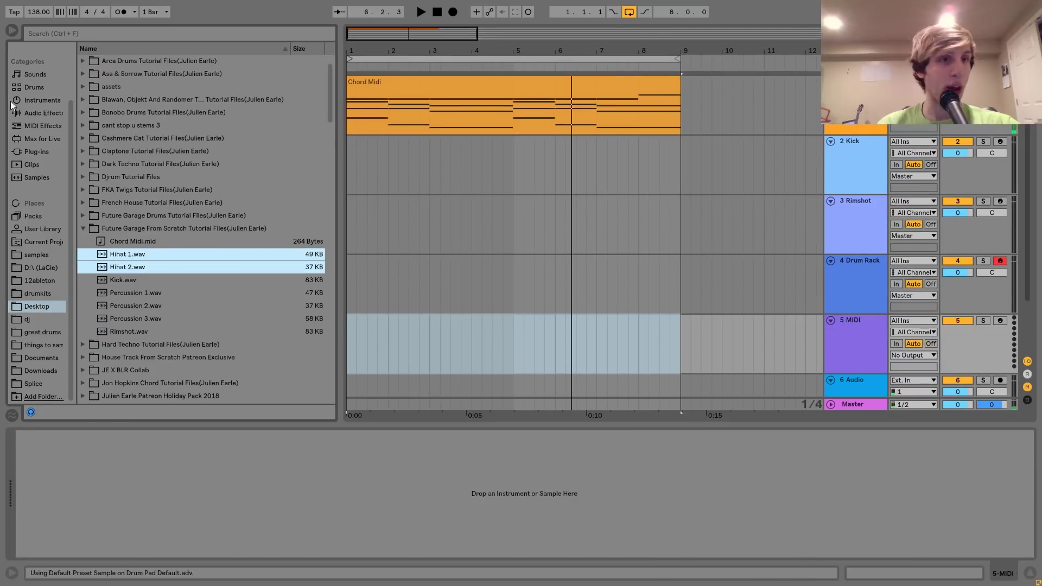
click(46, 88)
double_click(118, 73)
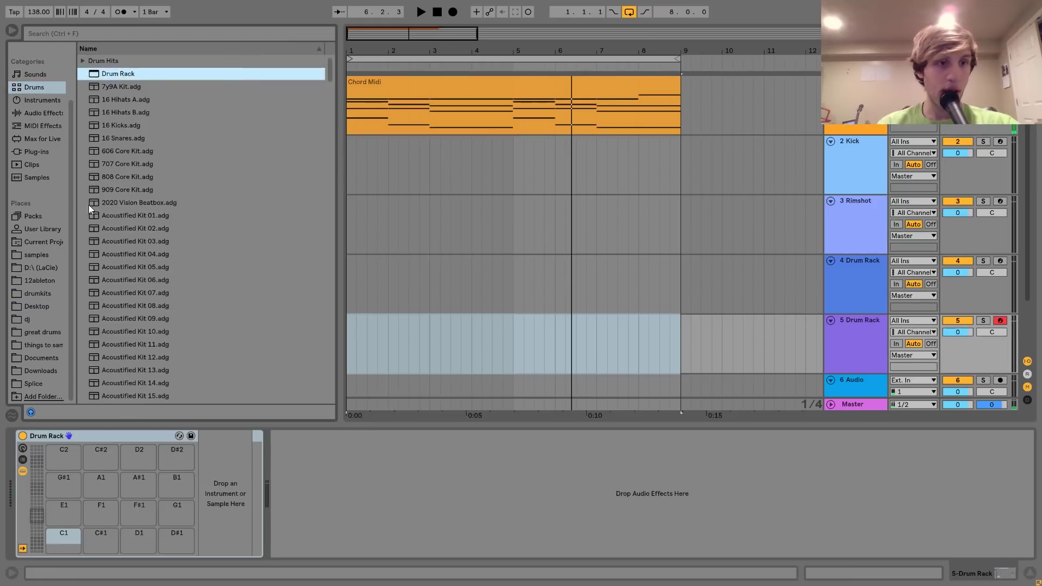
click(41, 308)
click(138, 293)
shift+click(142, 320)
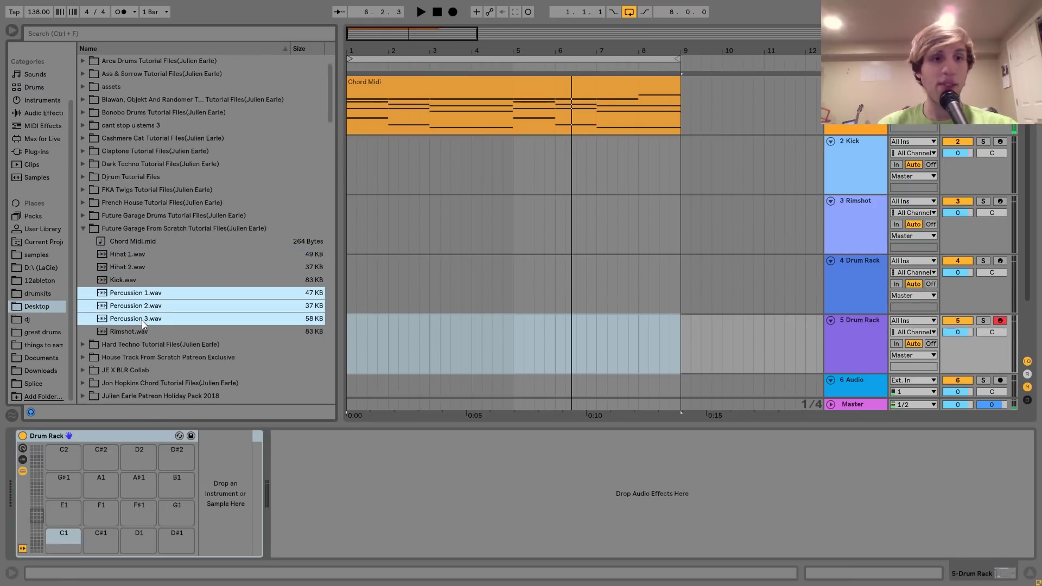
drag(141, 320, 64, 536)
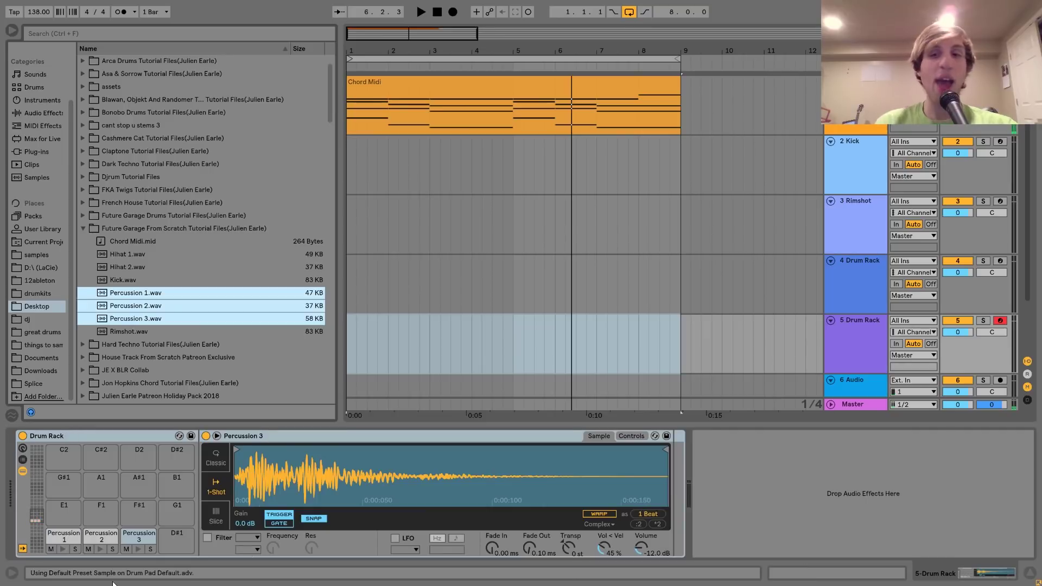
Rename the two Drum Rack tracks as "# Hihats" and "# Percussion".
click(852, 291)
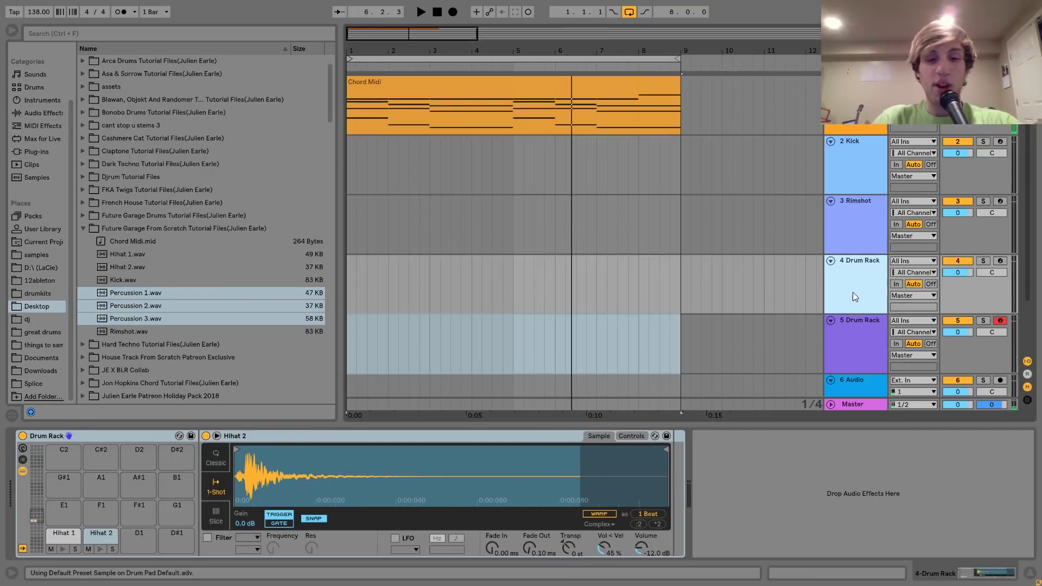
key(ctrl+r)
text(#)
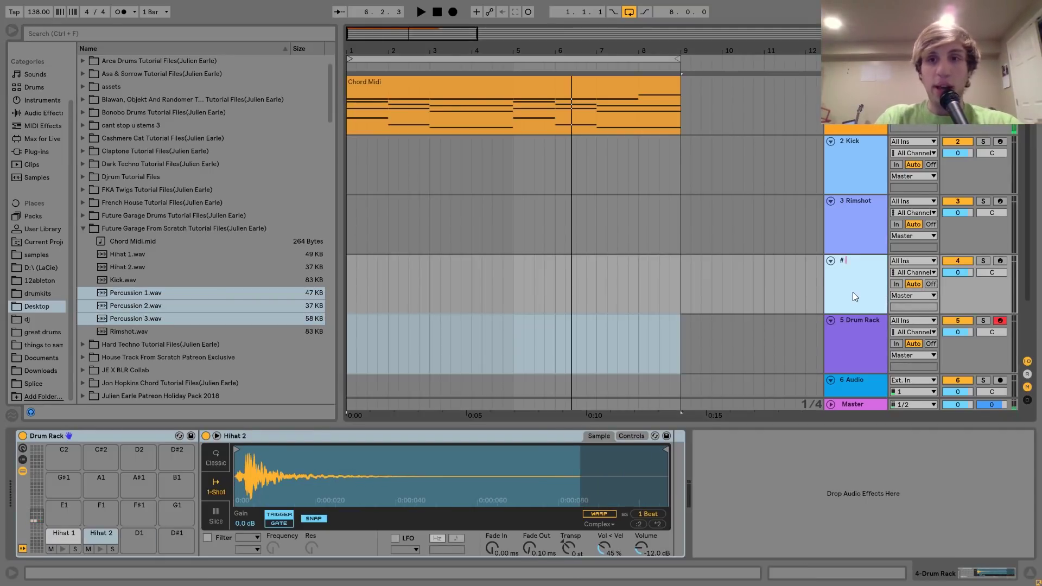
text( Hihats)
key(Return)
key(Down)
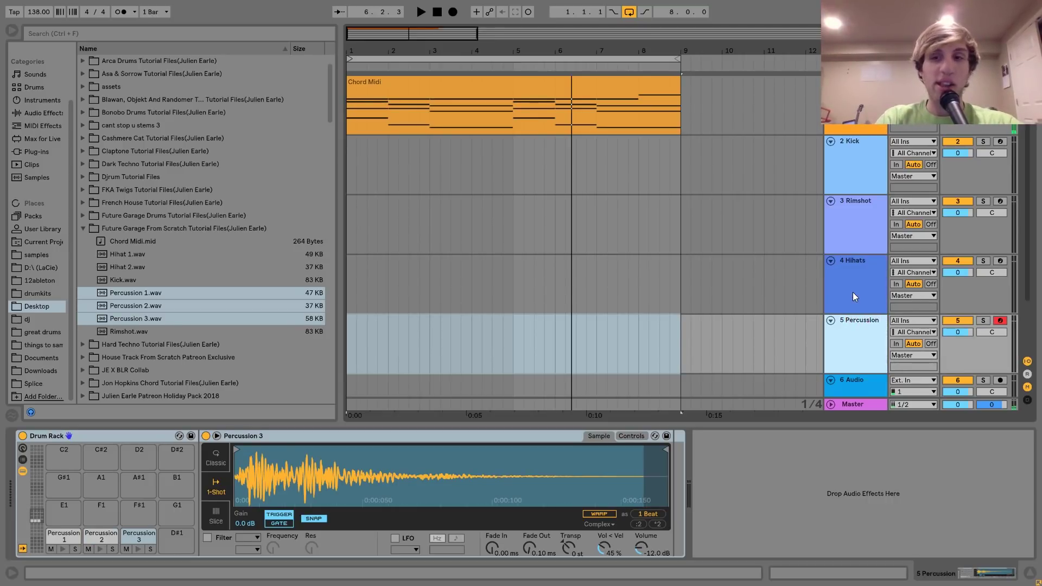
click(852, 296)
click(855, 349)
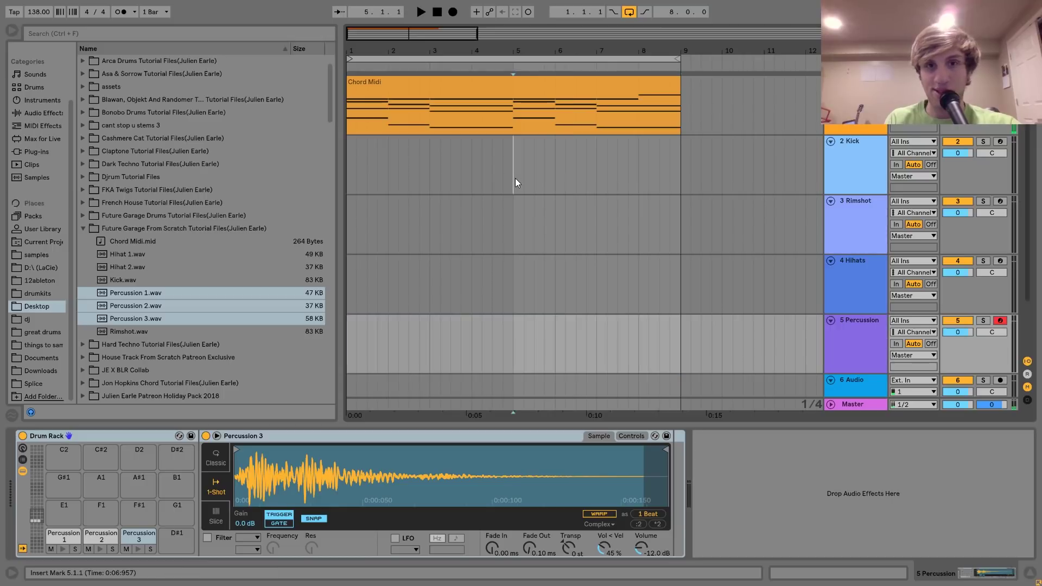
Loop bars 1 to 4 and create an empty four-bar MIDI clip there on the Kick track.
drag(516, 178, 336, 170)
key(ctrl+l)
key(ctrl+shift+m)
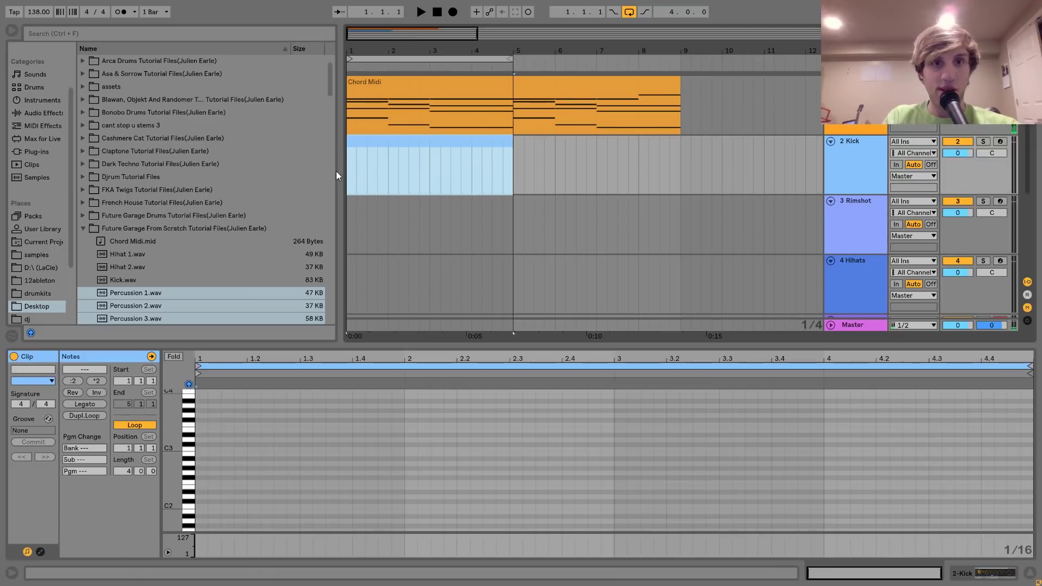
Add a one-beat kick note at 1.1.1, start playback, and transpose the note down to A2.
double_click(197, 449)
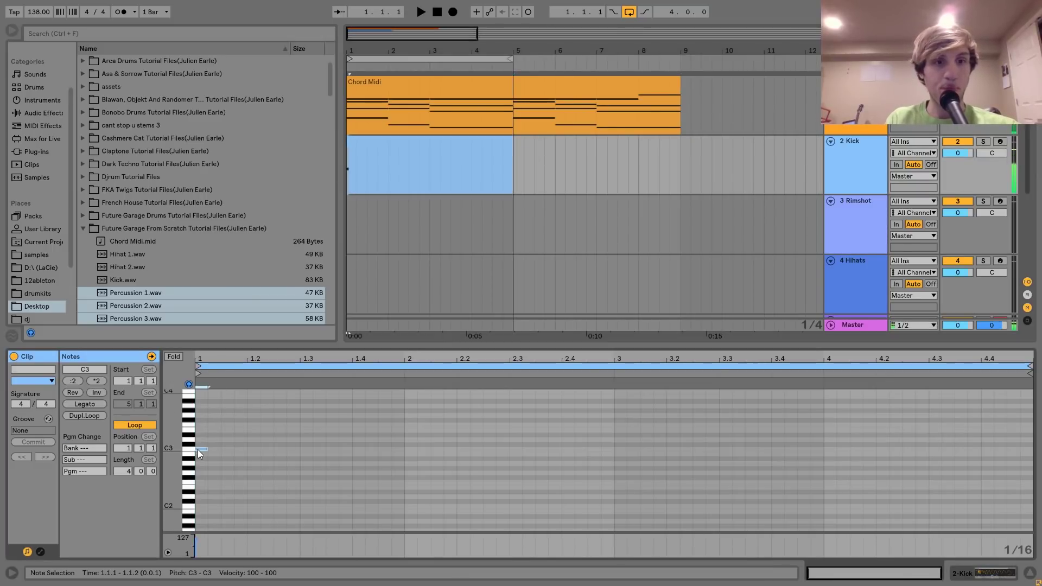
key(space)
key(Down)
key(Down)
key(Down)
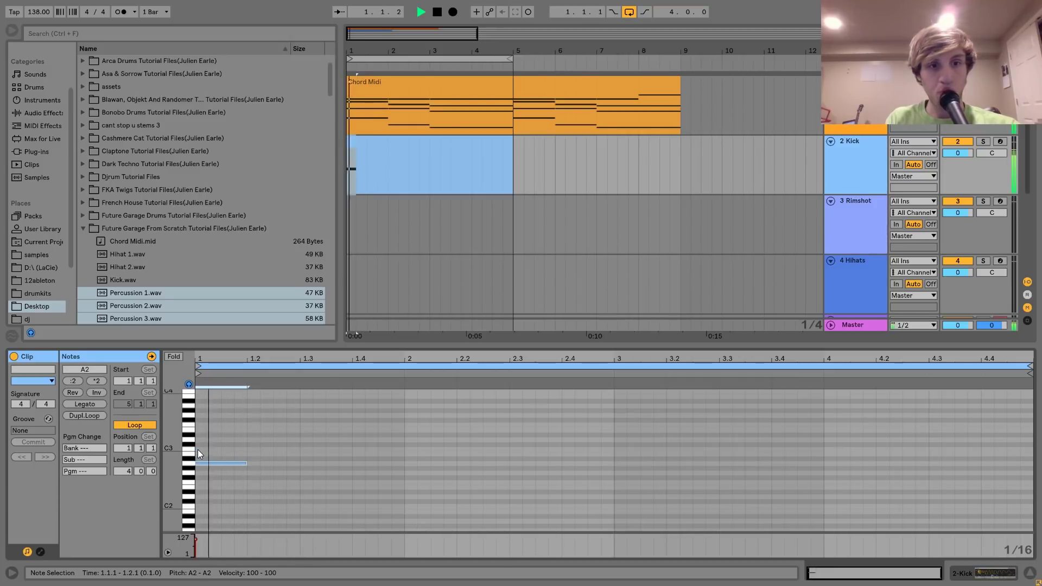
Duplicate the A2 kick note and position the copy at 1.2.4.
key(ctrl+d)
key(Right)
key(Right)
key(Right)
key(Right)
key(space)
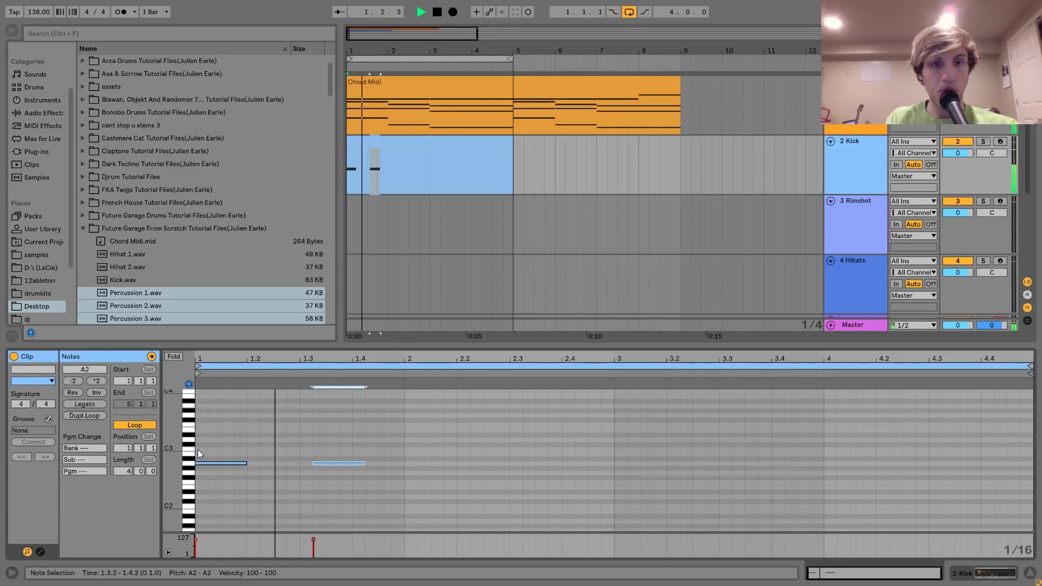
key(Left)
key(shift+Left)
key(shift+Left)
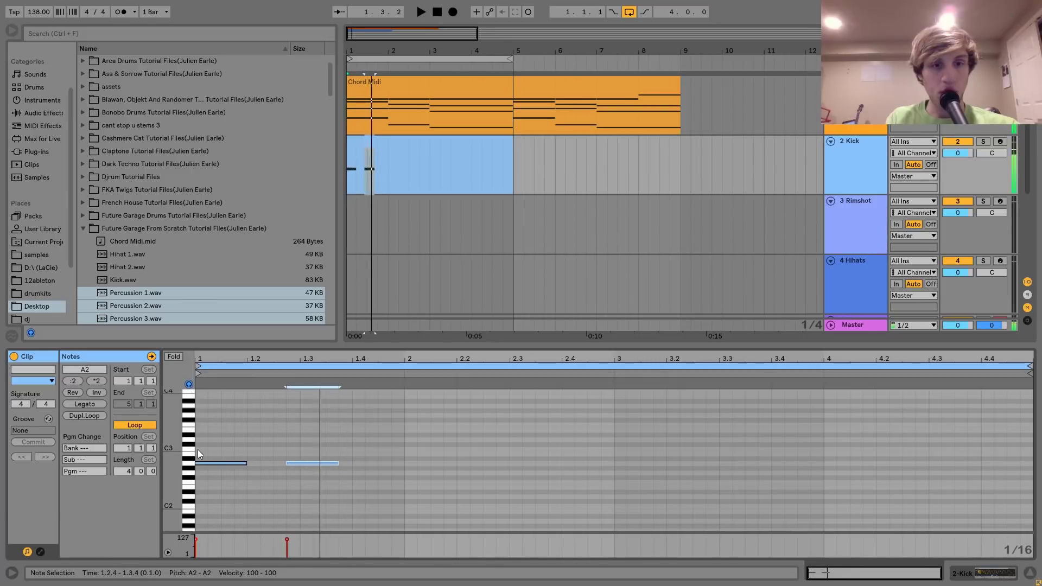
Add A2 kick notes three sixteenths long at 1.3.3 and 1.4.4.
key(shift+Right)
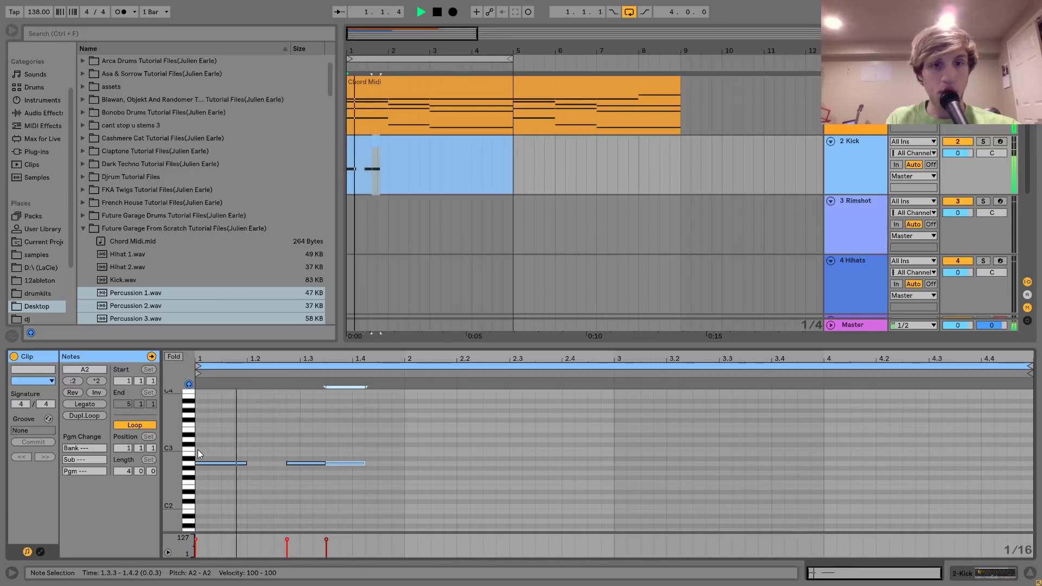
key(ctrl+d)
key(ctrl+d)
key(Right)
key(Right)
key(Right)
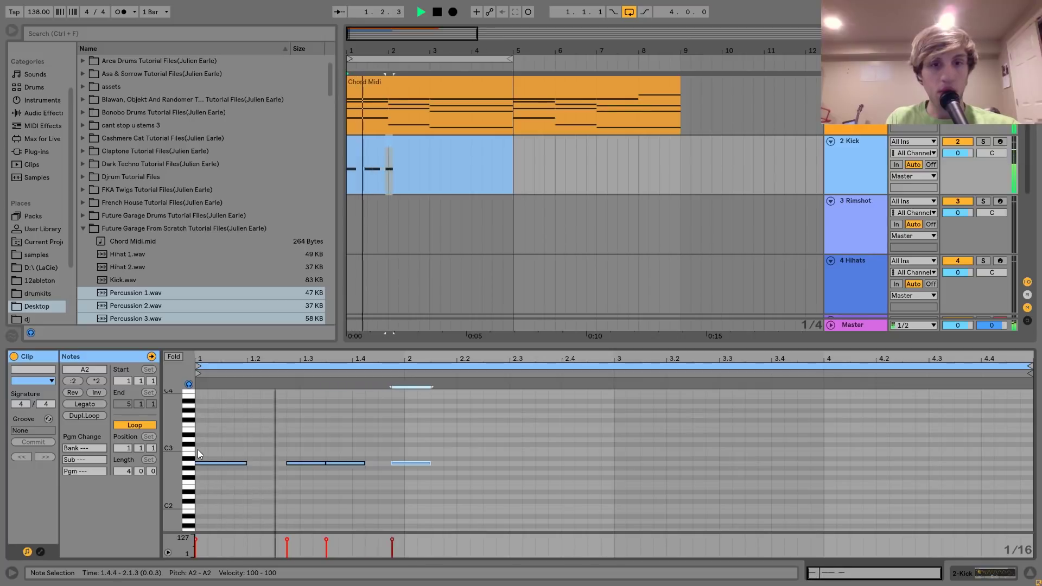
Shift the last kick note to 2.1.1 and add A2 notes two sixteenths long at 2.3.1 and 2.3.3.
key(ctrl+d)
key(Right)
key(Right)
key(Right)
key(Right)
key(Right)
key(shift+Left)
key(ctrl+d)
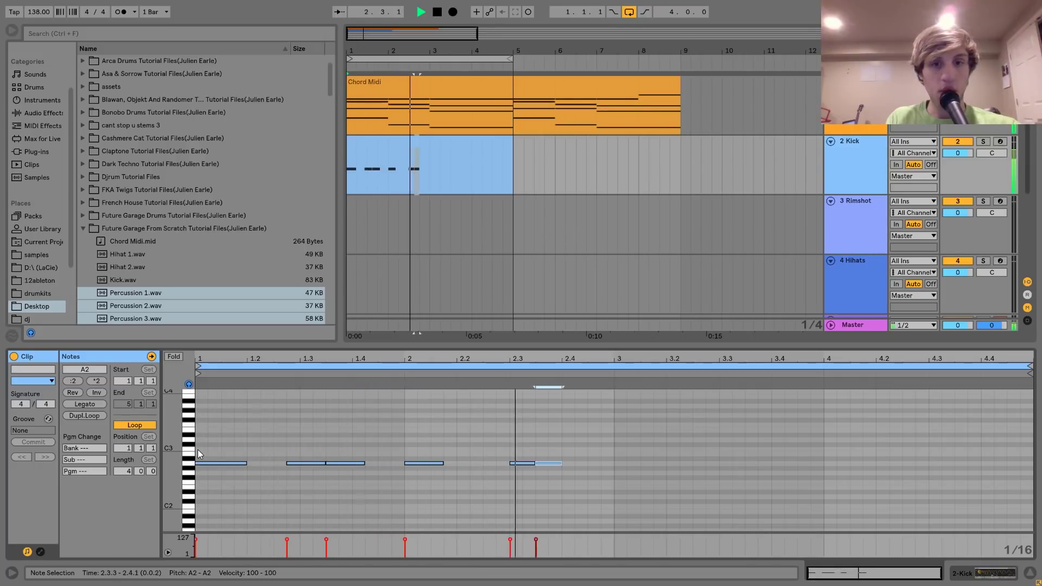
Duplicate the two-bar kick pattern so the copy starts at bar 3, and stop playback.
key(ctrl+a)
key(ctrl+d)
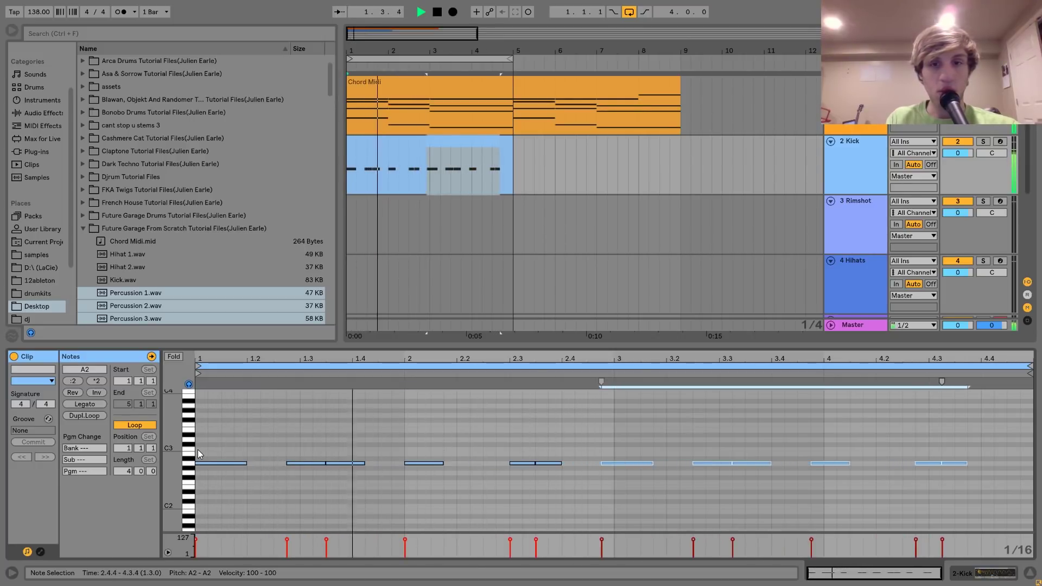
click(512, 206)
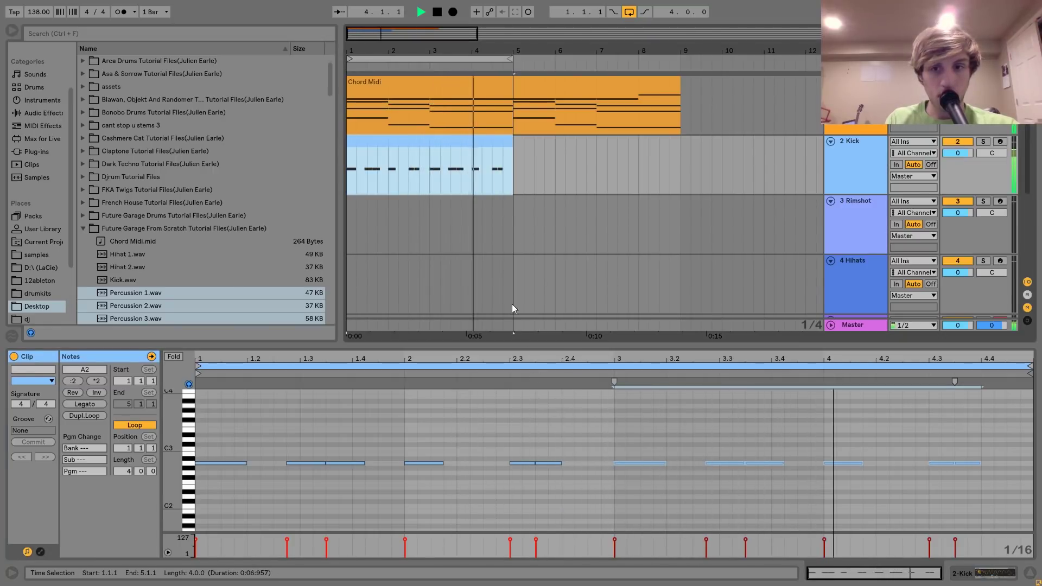
key(space)
Create a four-bar MIDI clip on the Rimshot track and add a one-beat D3 note at 1.2.1.
drag(515, 233, 297, 238)
key(ctrl+shift+m)
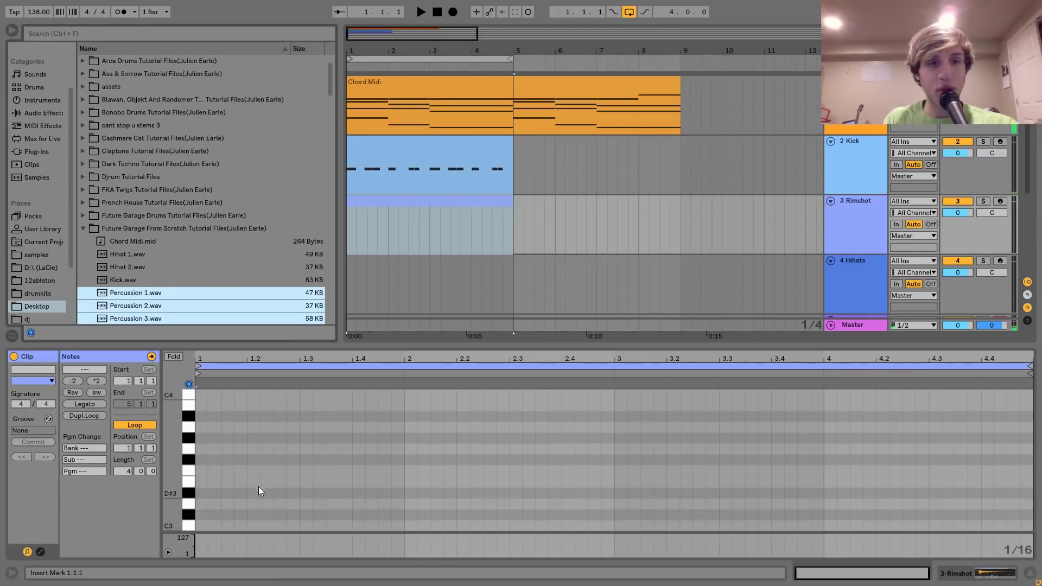
double_click(264, 469)
key(shift+Right)
key(shift+Right)
key(shift+Right)
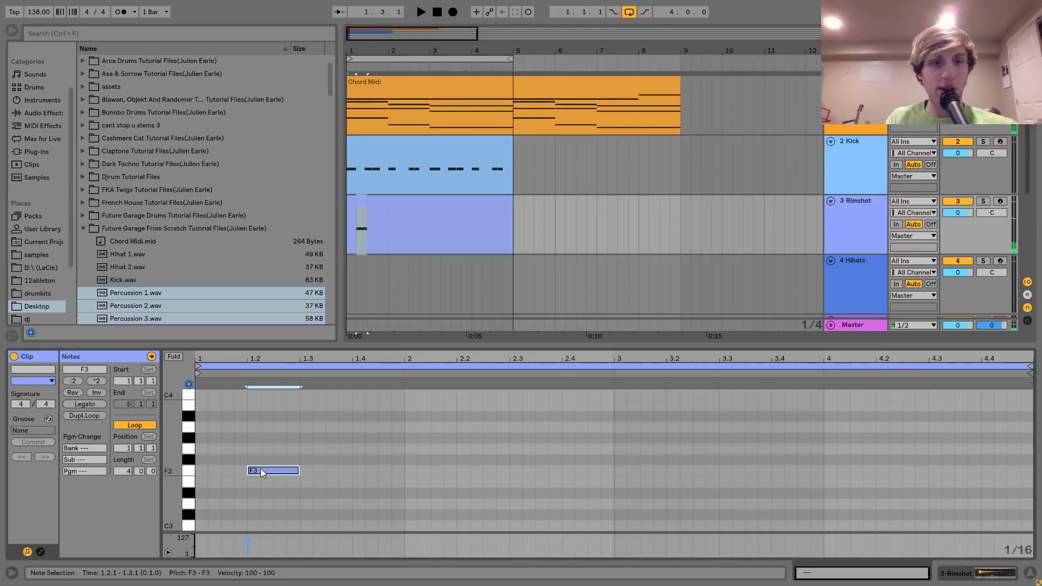
key(Down)
key(Down)
key(Down)
key(Down)
key(Up)
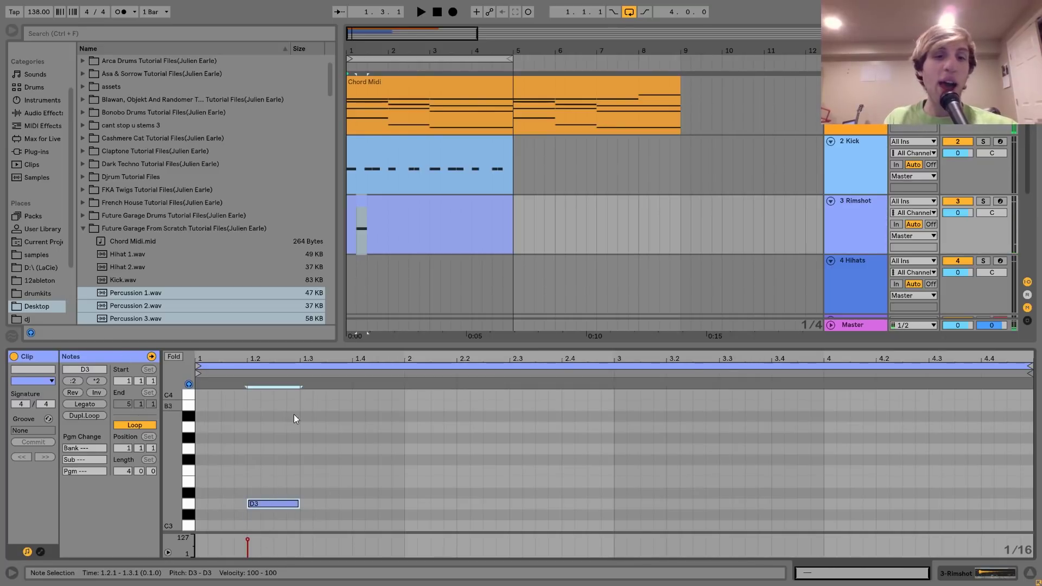
Duplicate the rimshot note to 1.4.1, 2.2.1 and slightly after 2.3.4.
click(268, 490)
drag(268, 490, 350, 532)
key(ctrl+d)
key(ctrl+d)
key(ctrl+d)
key(Left)
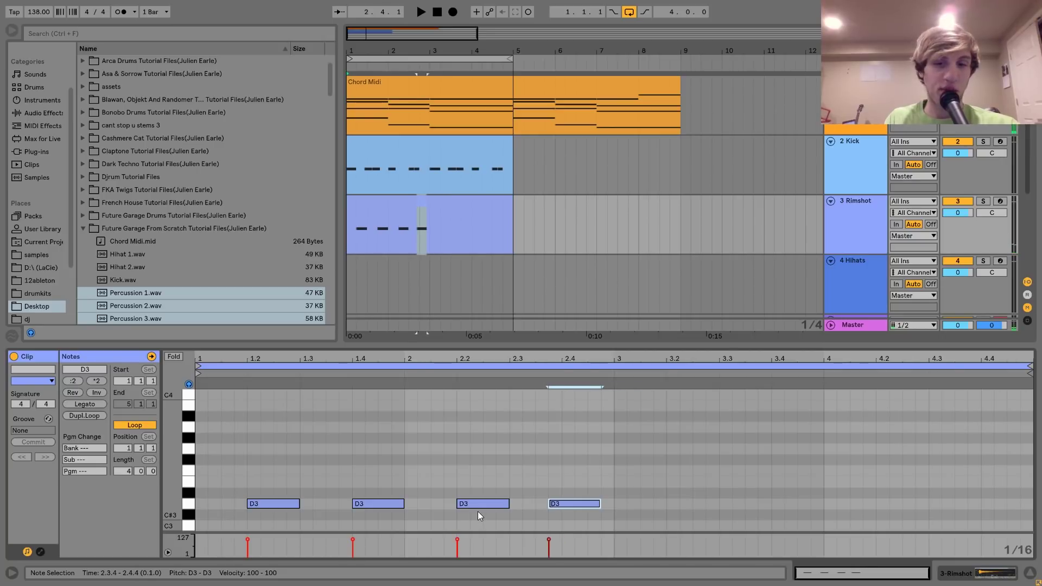
drag(562, 507, 569, 512)
Duplicate all four rimshot notes so the copies start at 3.2.1.
key(ctrl+a)
key(ctrl+d)
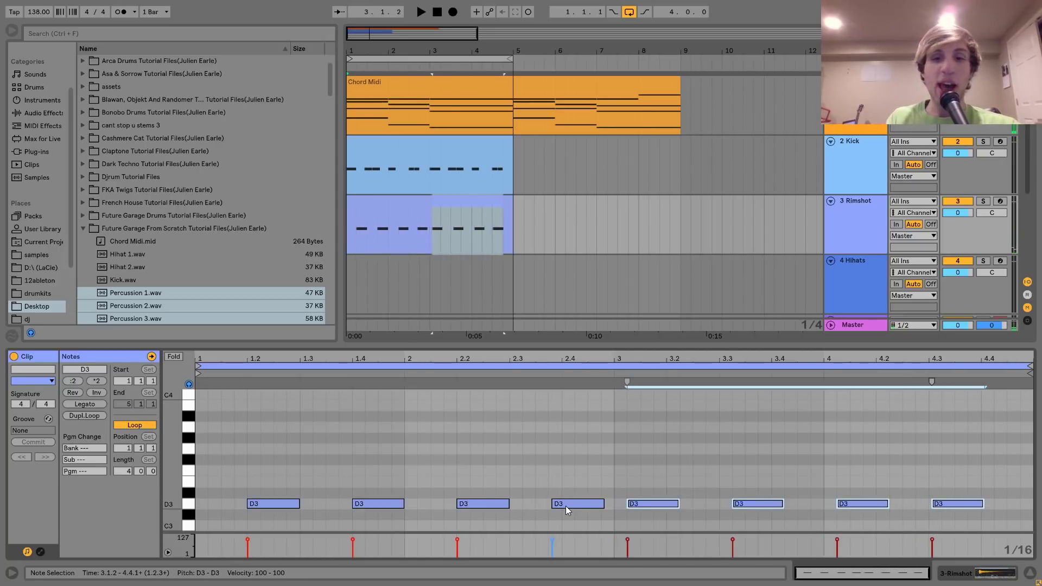
key(Right)
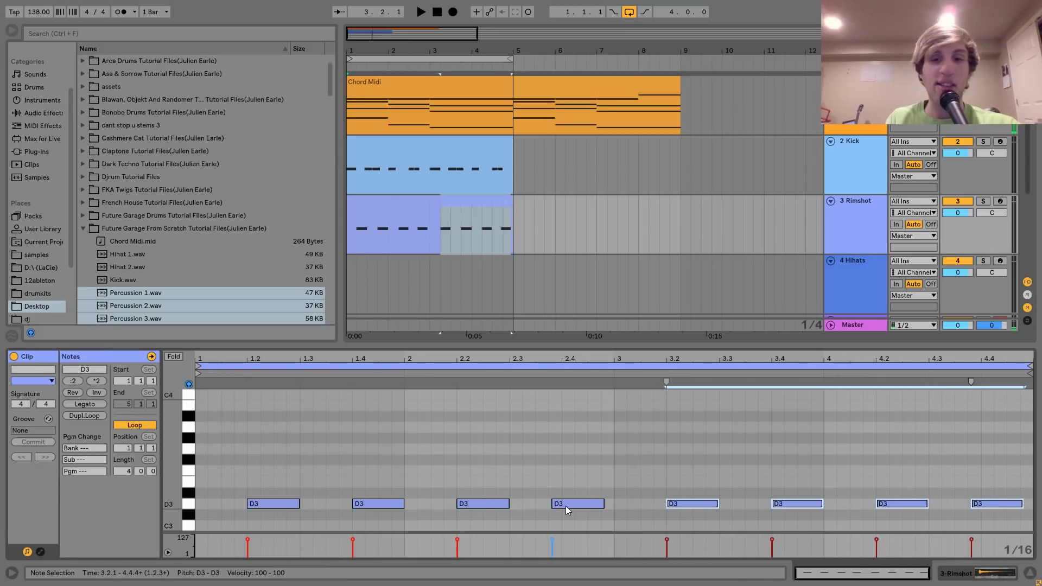
Play the loop and lower the Kick track volume to -1.6 dB and the Rimshot track volume to -1.5 dB.
click(390, 202)
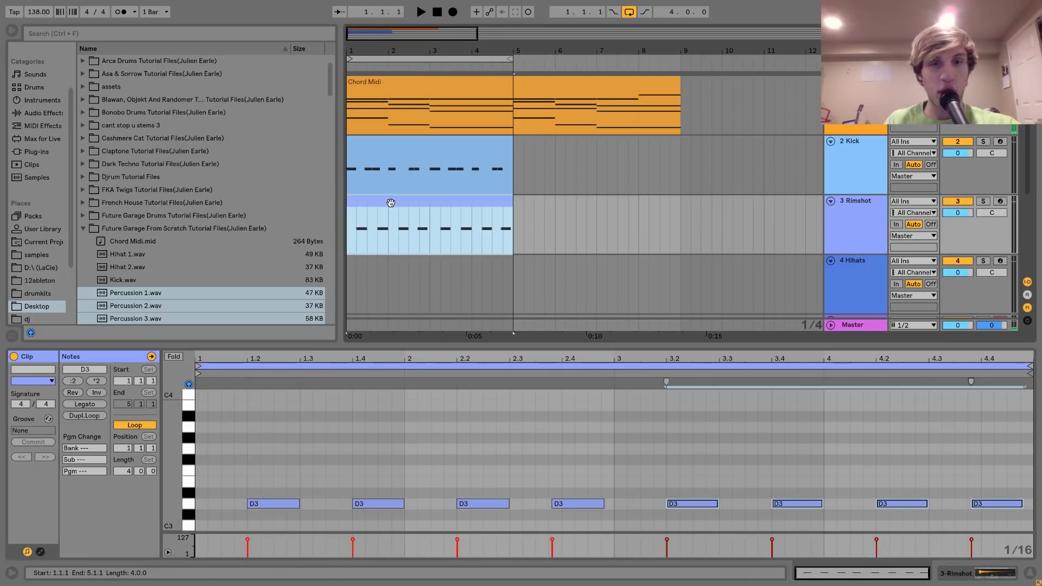
key(space)
drag(965, 208, 966, 211)
drag(958, 153, 958, 159)
click(869, 230)
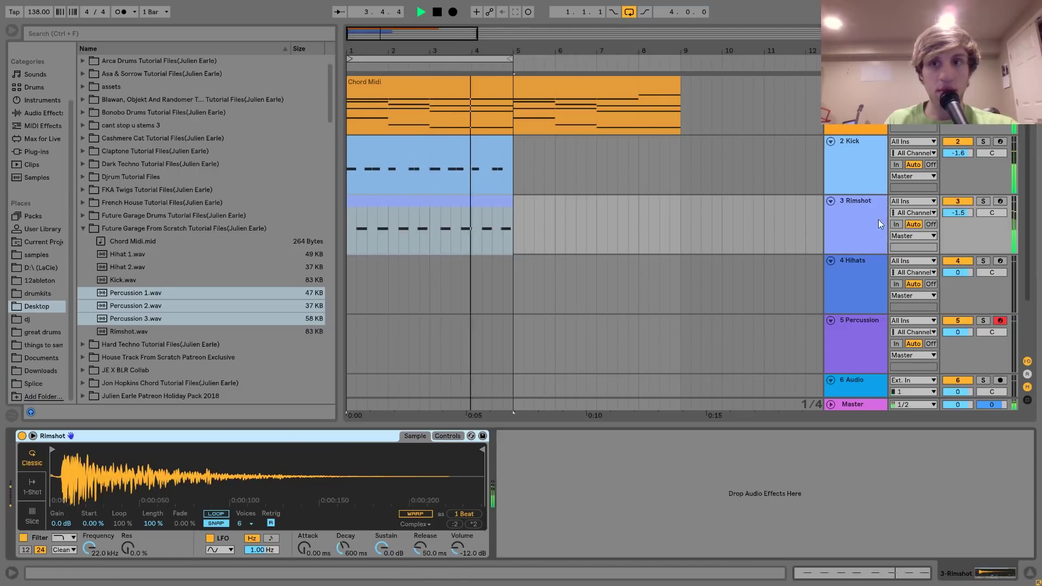
Delete the kick note at 1.2.4 in the Kick clip and play the loop to check the groove.
click(467, 171)
key(space)
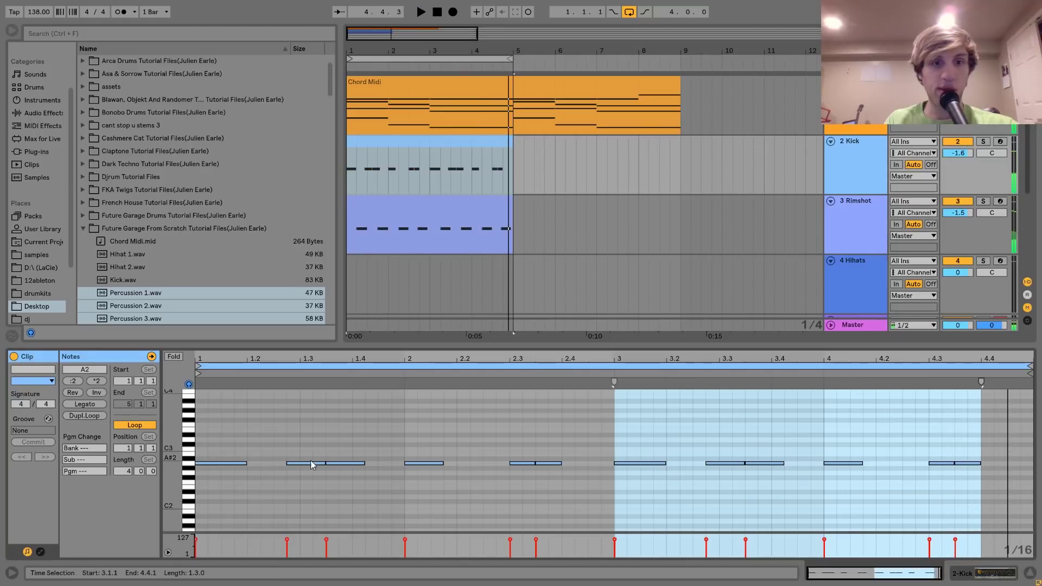
click(303, 464)
key(space)
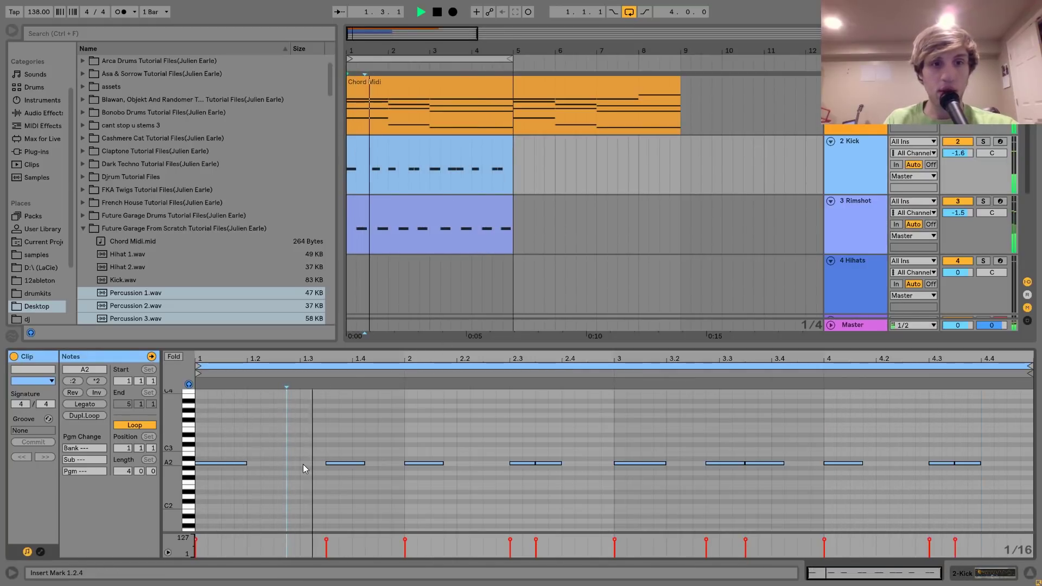
click(834, 223)
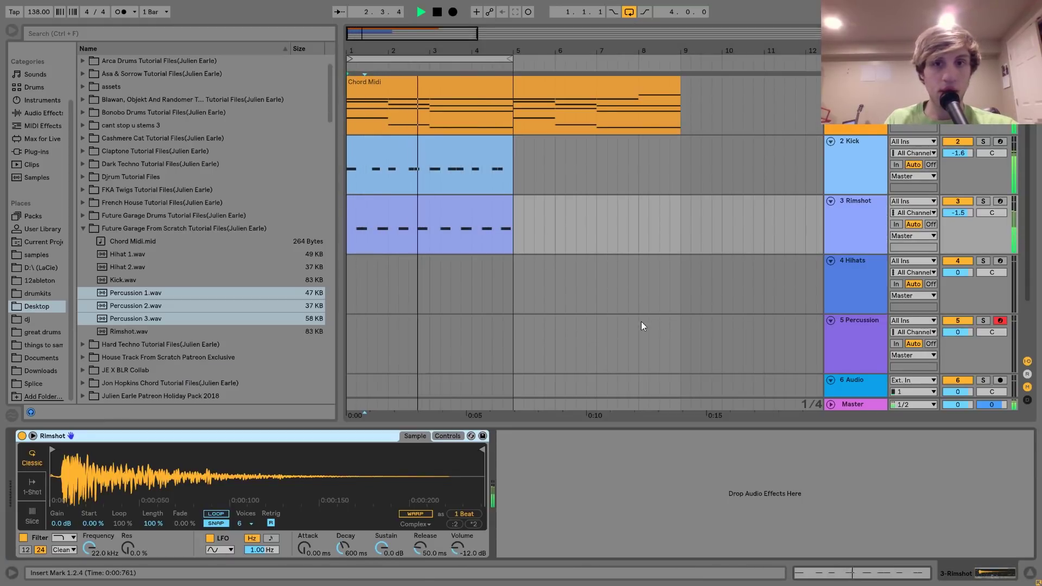
Create a four-bar MIDI clip on the Hihats track and add a 1/16 Hihat 1 note at 1.1.3.
drag(518, 291, 330, 262)
key(ctrl+shift+m)
key(space)
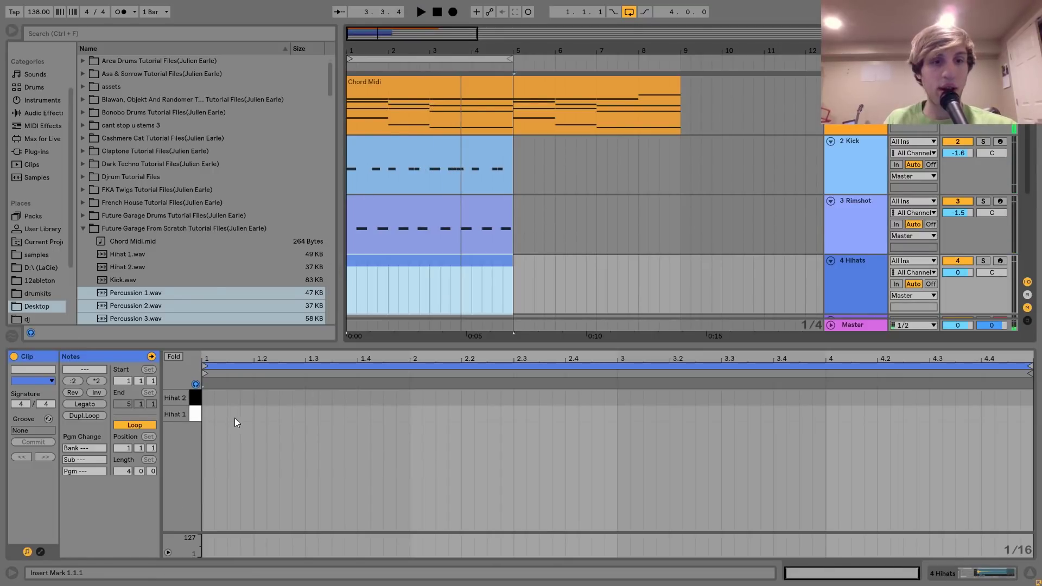
double_click(234, 416)
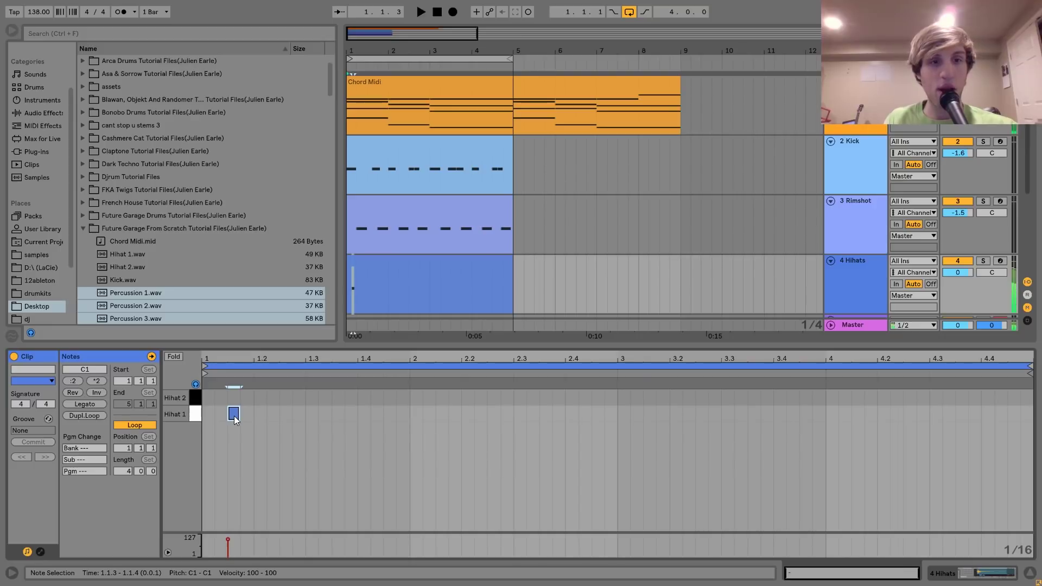
click(197, 414)
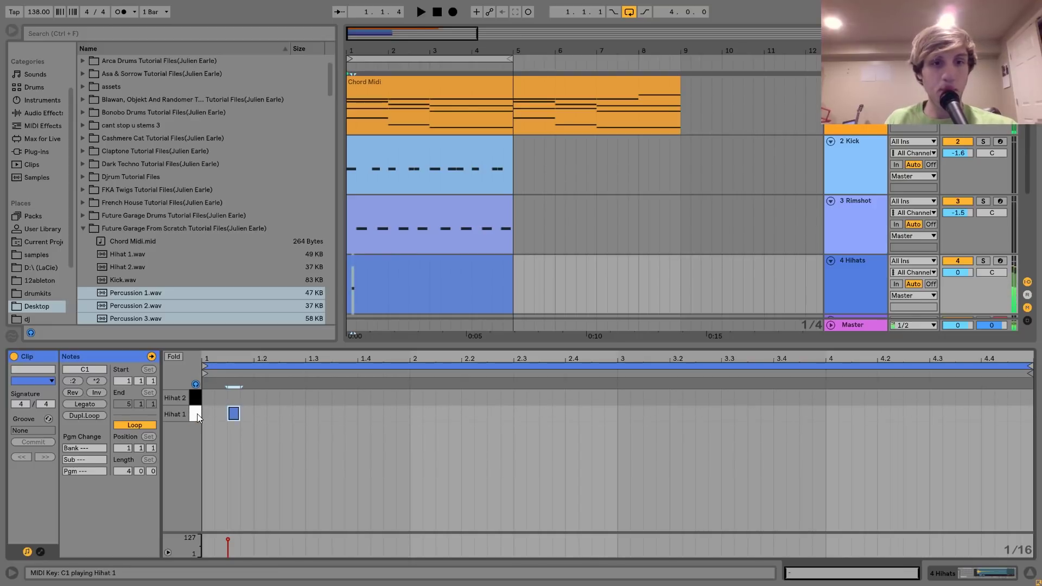
Duplicate the Hihat 1 note to 1.2.3, 1.3.3 and 1.4.3 so it hits once per beat in bar 1.
key(ctrl+d)
key(Right)
key(Right)
key(Right)
key(ctrl+a)
key(ctrl+d)
key(Right)
key(Right)
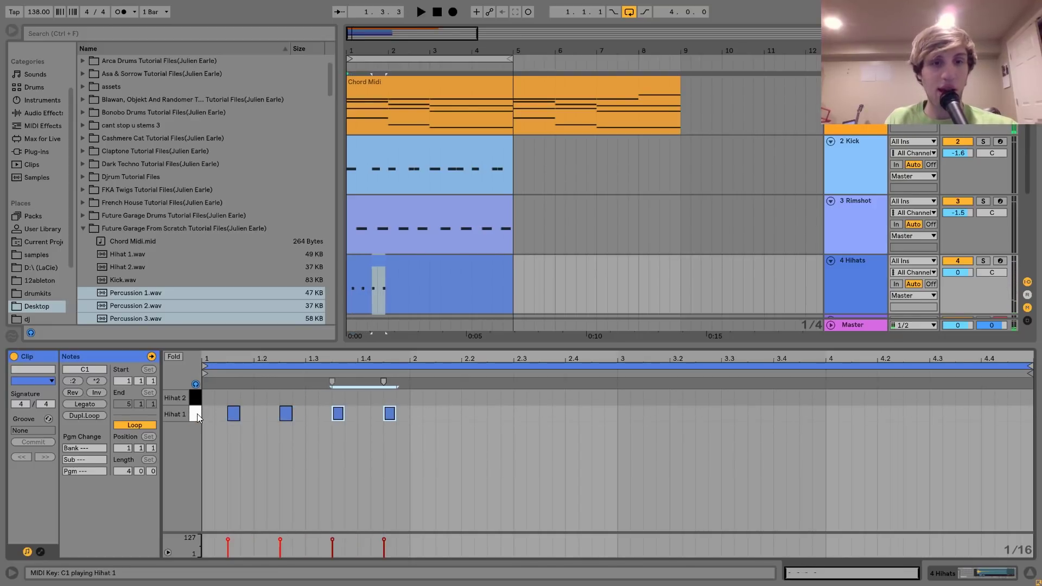
Duplicate the one-bar Hihat 1 pattern until it fills all four bars of the clip.
key(ctrl+a)
key(ctrl+d)
key(ctrl+a)
key(ctrl+d)
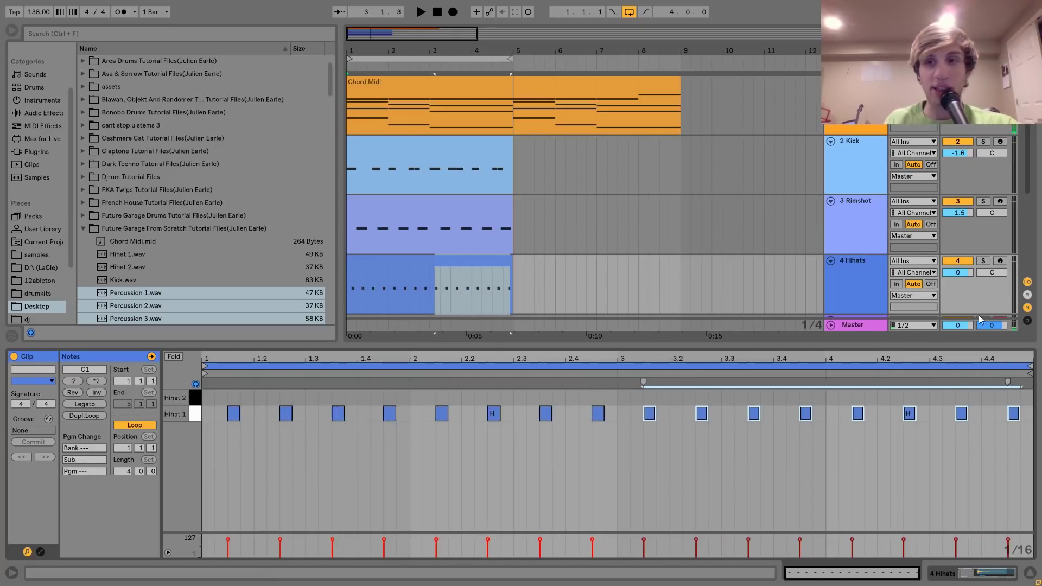
Lower the Hihats track volume to -10.8 dB and audition the loop.
drag(973, 274, 965, 270)
key(space)
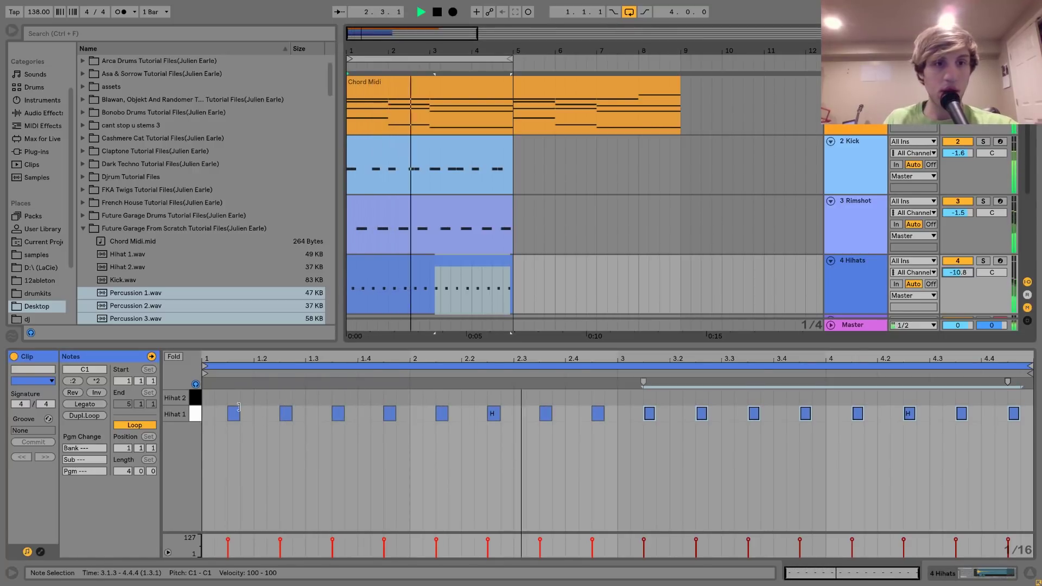
key(space)
Add a 1/16 Hihat 2 note slightly after 1.1.2 and audition it.
double_click(221, 397)
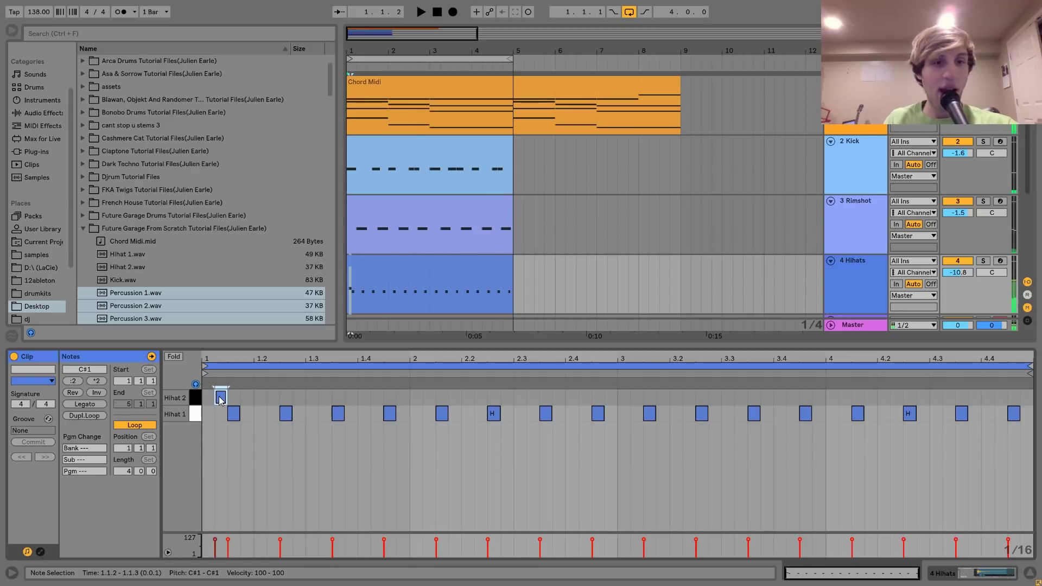
drag(219, 396, 224, 398)
key(space)
key(space)
Duplicate the Hihat 2 note to slightly after 1.2.4.
key(ctrl+d)
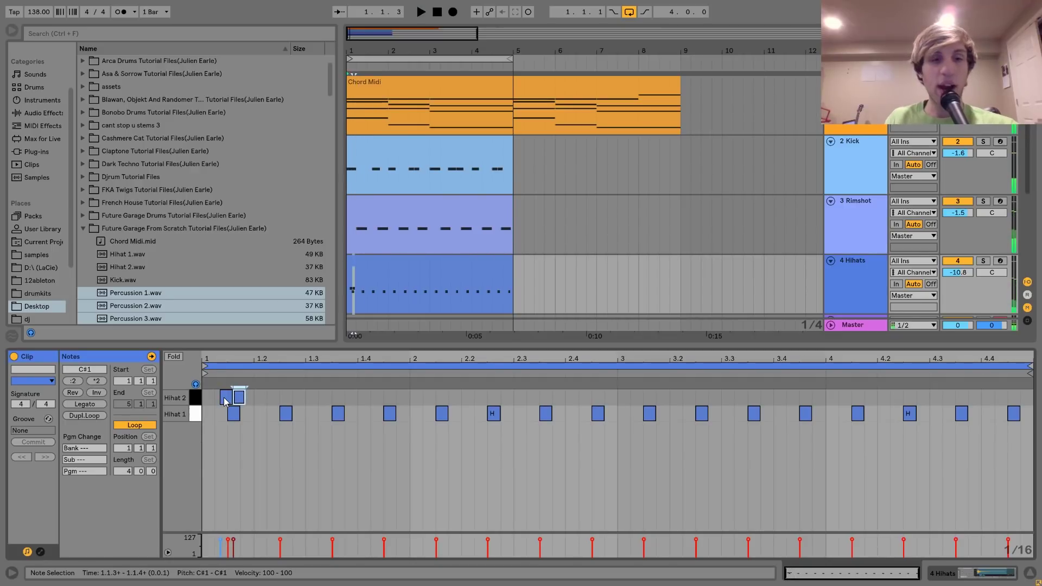
key(Right)
key(Right)
key(Right)
key(Right)
key(Right)
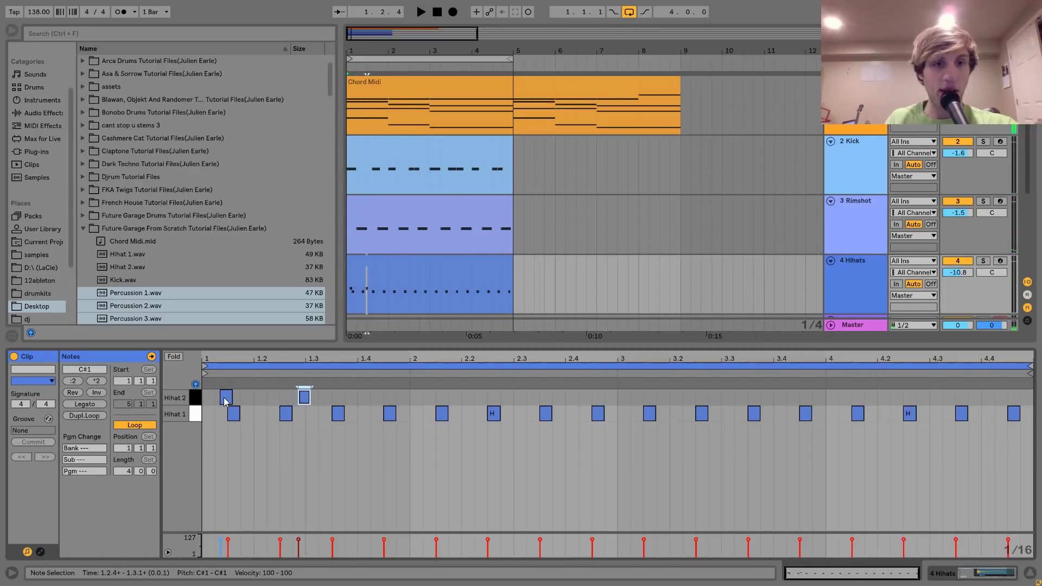
Add Hihat 2 notes at 1.3.1 and slightly after 1.3.2, shorten the note just before 1.3.1, and play the result.
key(ctrl+d)
key(Right)
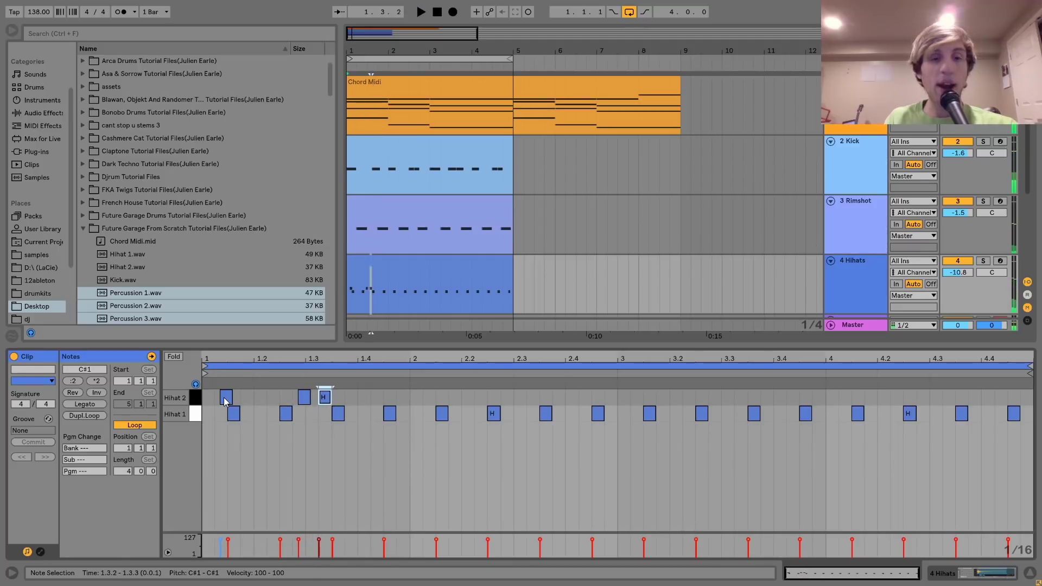
key(alt+Right)
key(alt+Left)
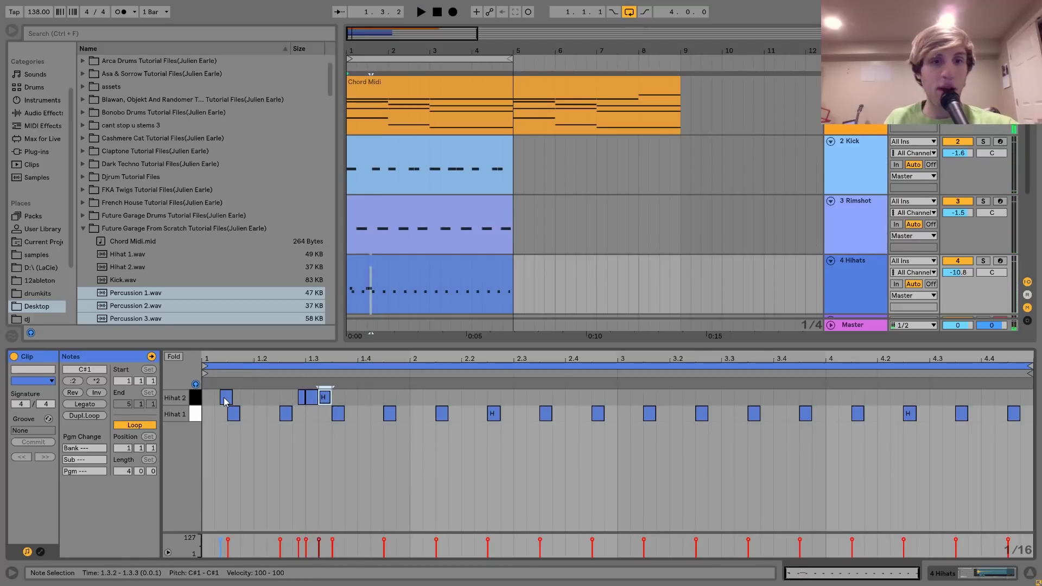
key(alt+Right)
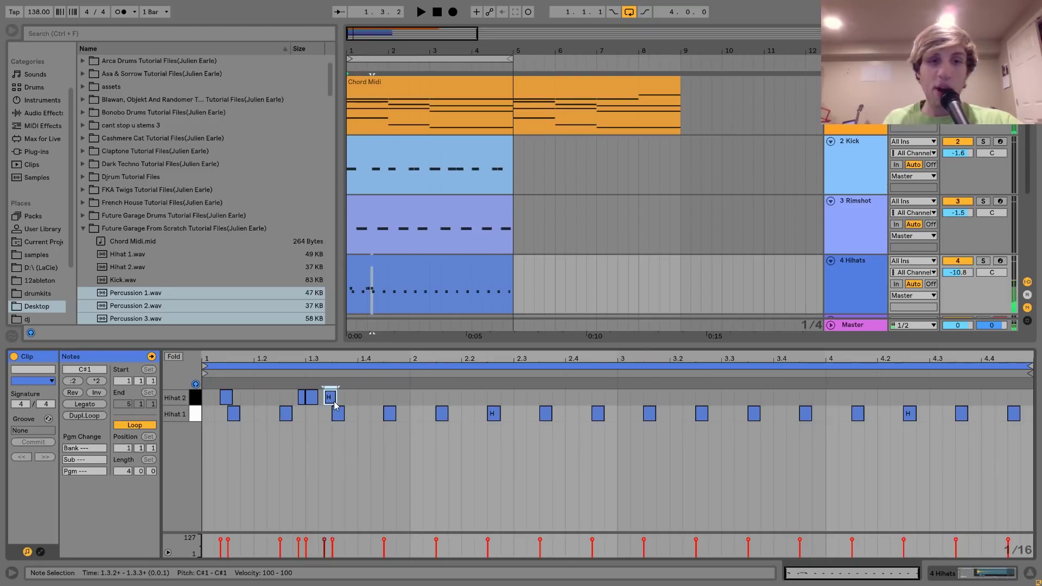
drag(334, 401, 296, 395)
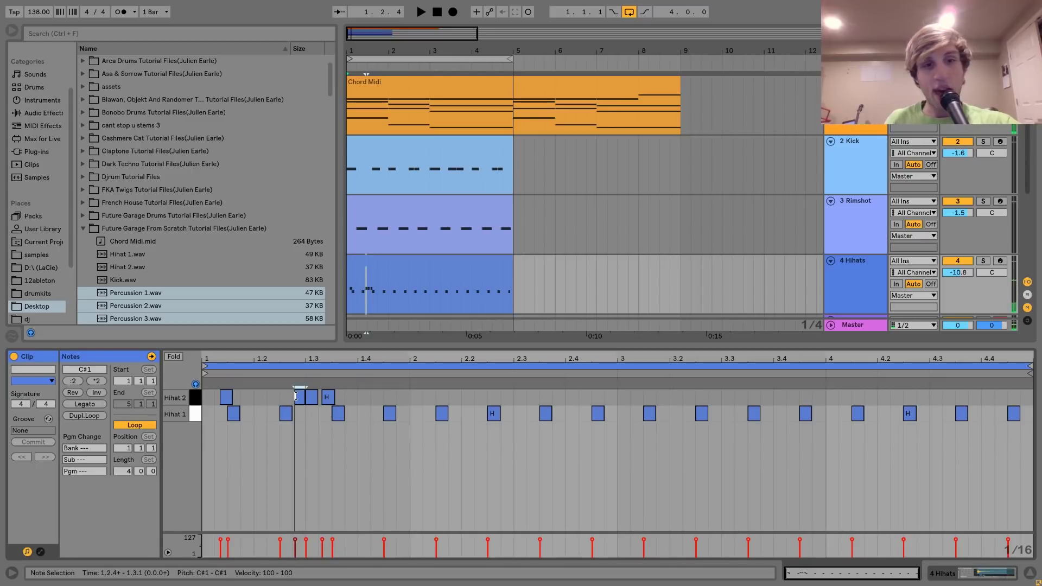
key(space)
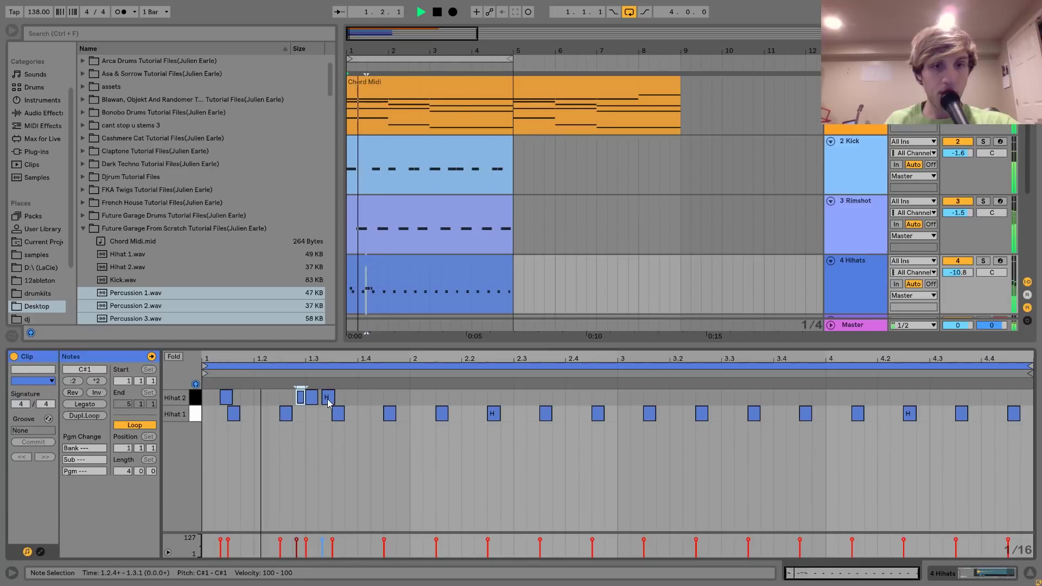
Copy a Hihat 2 note to slightly after 1.3.4 at velocity 78, and set the notes after 1.2.4 and 1.3.2 to velocities 81 and 59.
drag(327, 398, 359, 403)
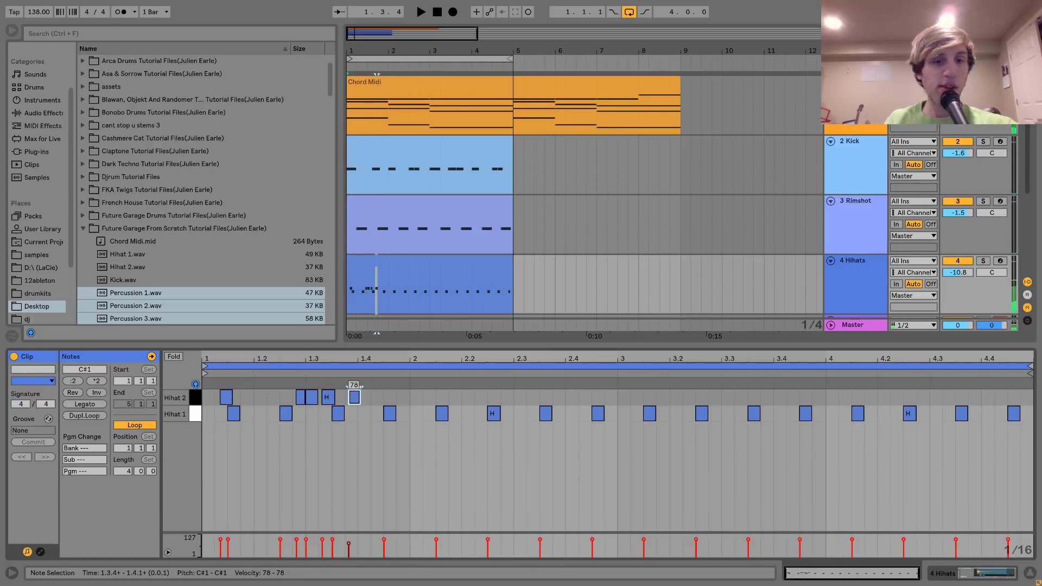
click(299, 393)
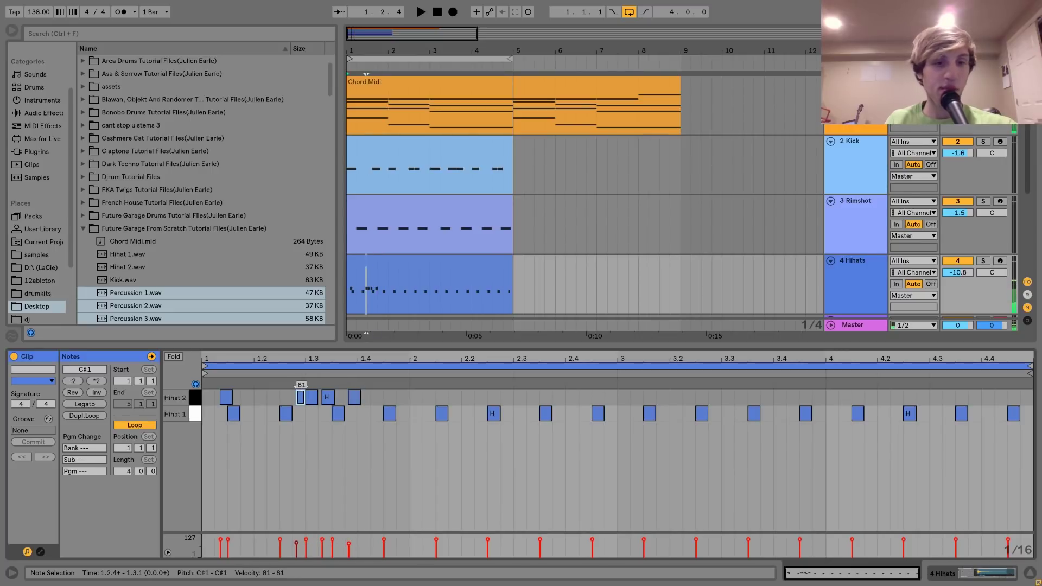
click(323, 543)
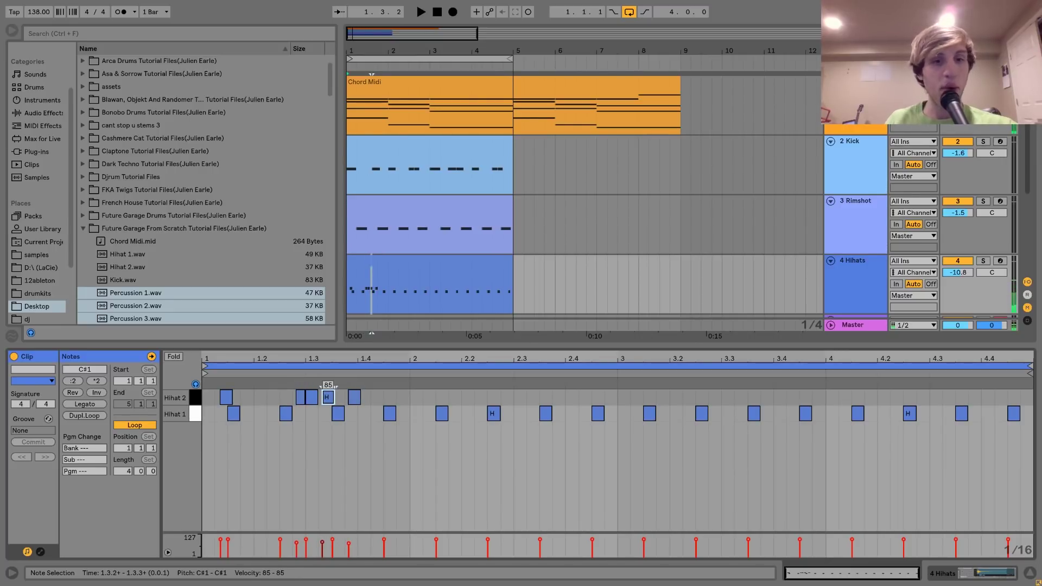
drag(323, 540, 323, 542)
key(space)
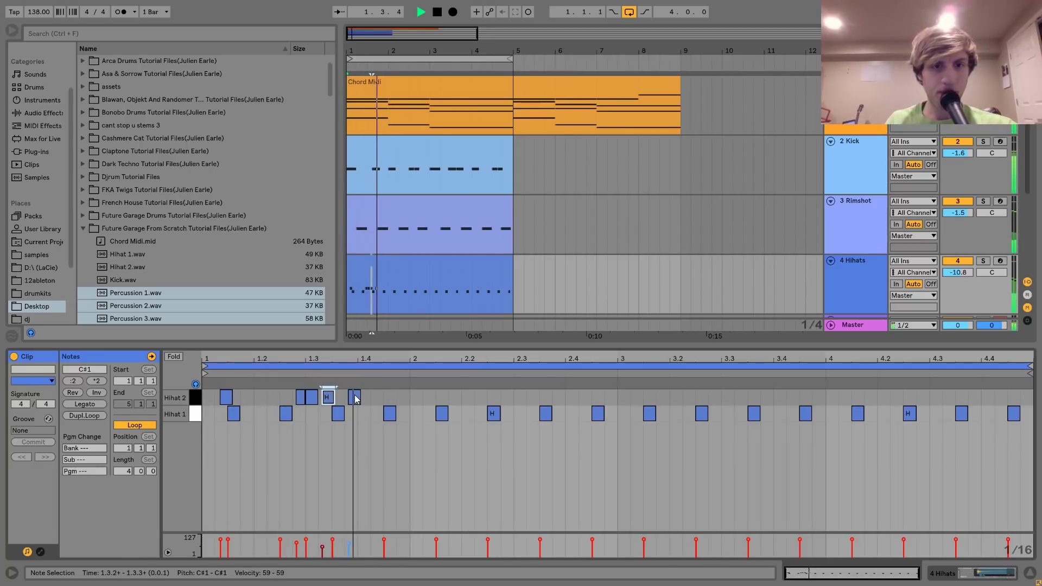
Add Hihat 1 and Hihat 2 notes together slightly after 1.4.4 at velocity 70, ending at bar 2, and audition them.
drag(356, 399, 406, 419)
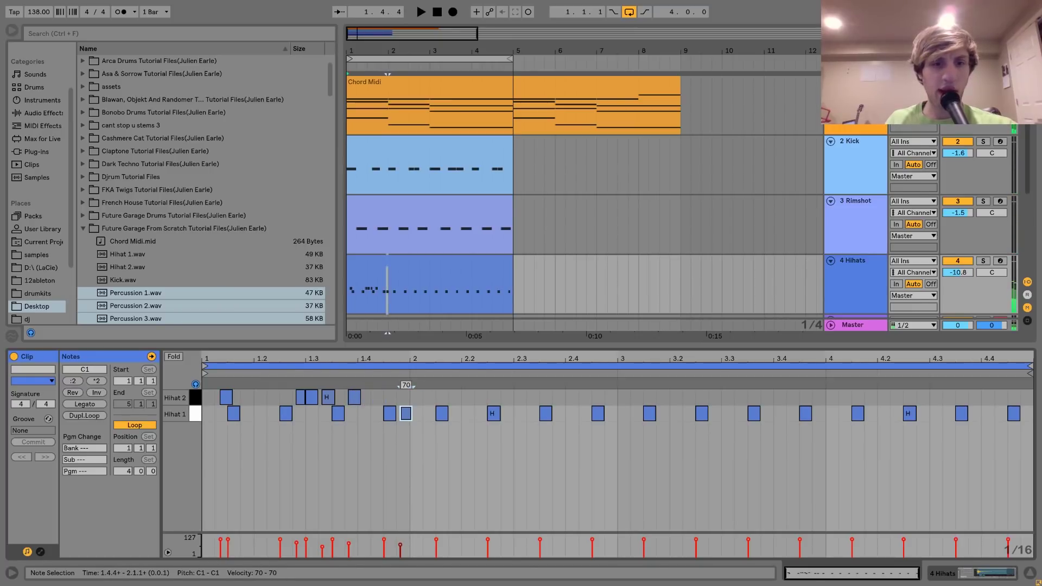
key(space)
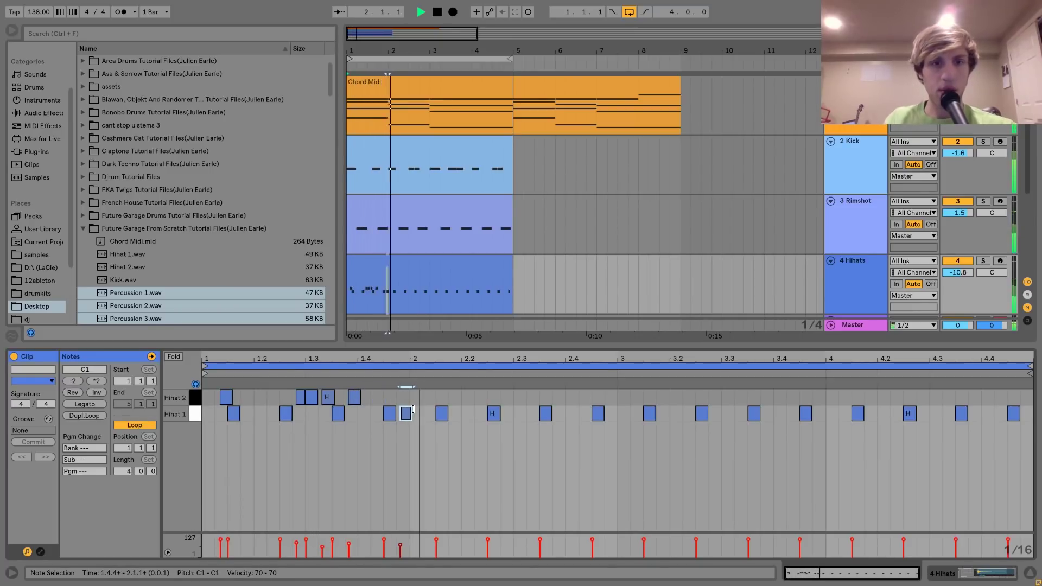
key(space)
mouse_move(412, 408)
mouse_down()
mouse_move(374, 400)
mouse_move(404, 400)
mouse_up()
key(space)
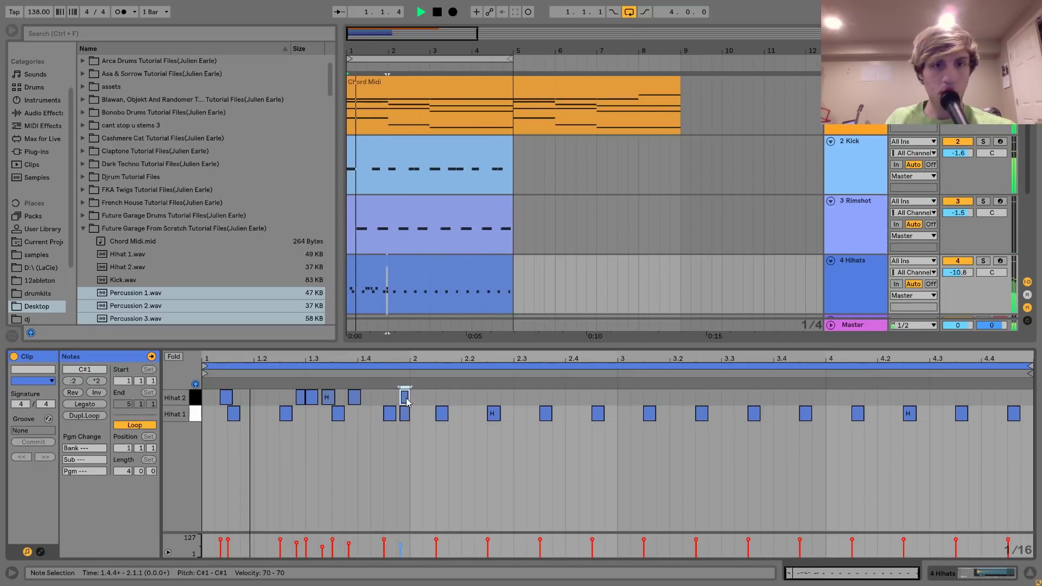
key(space)
Add Hihat 2 notes slightly after 2.1.4, 2.2.4 and 2.3.2, and start playback.
double_click(461, 397)
drag(462, 398, 536, 401)
key(space)
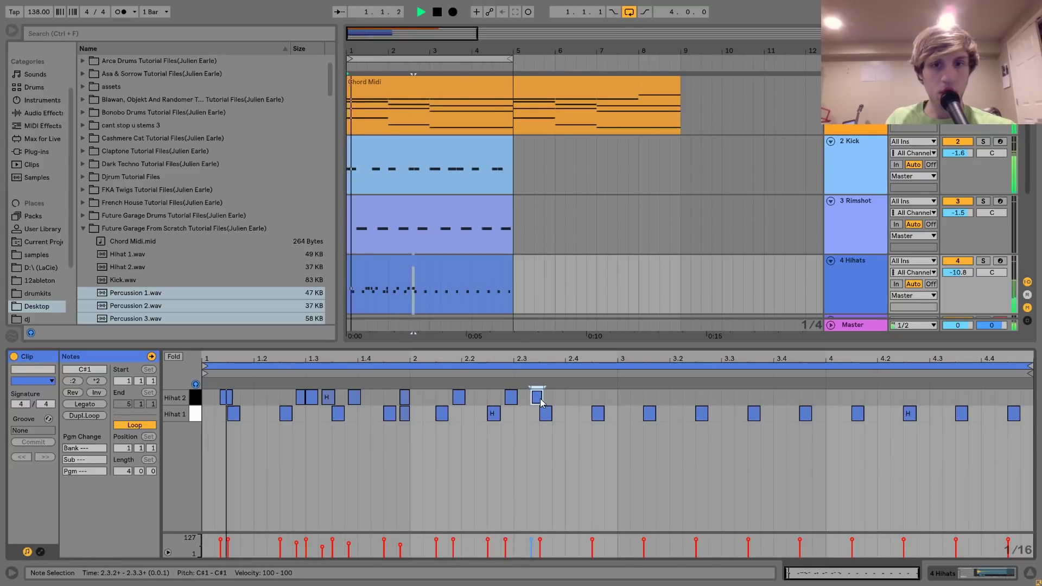
Duplicate the last Hihat 2 note to slightly after 2.4.2 and slightly after 2.4.4.
key(ctrl+d)
key(Right)
key(Right)
key(Right)
key(Right)
key(alt+Left)
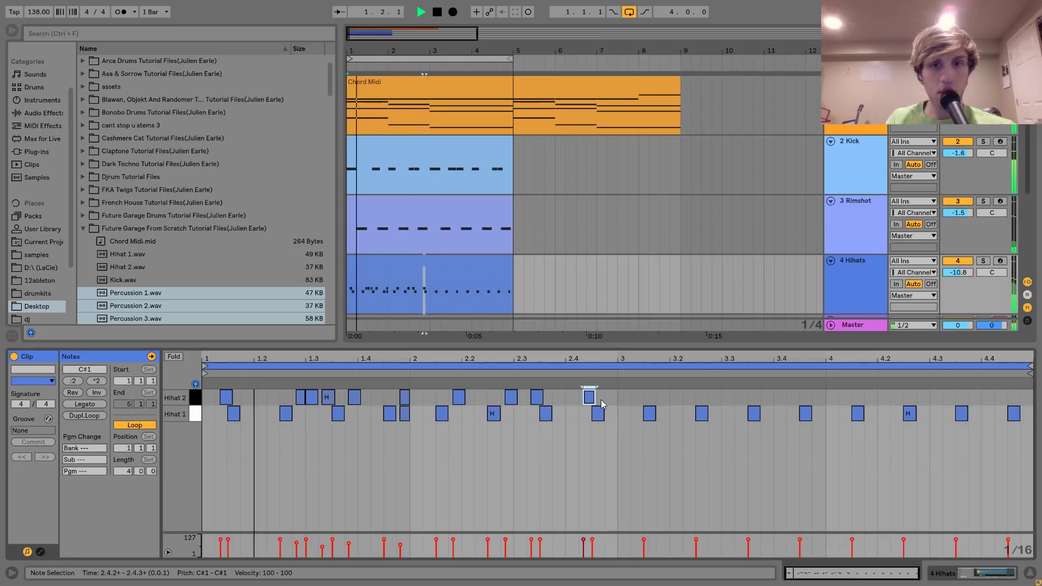
key(ctrl+d)
key(Right)
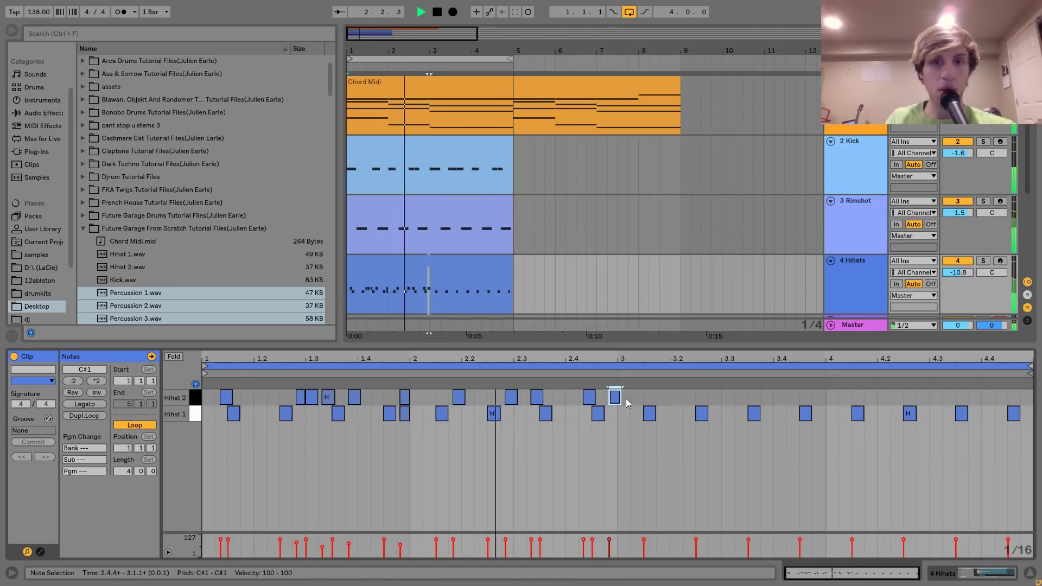
Trim the last Hihat 2 note to end at bar 3 and duplicate the two-bar hi-hat pattern into bars 3 and 4.
drag(619, 400, 613, 400)
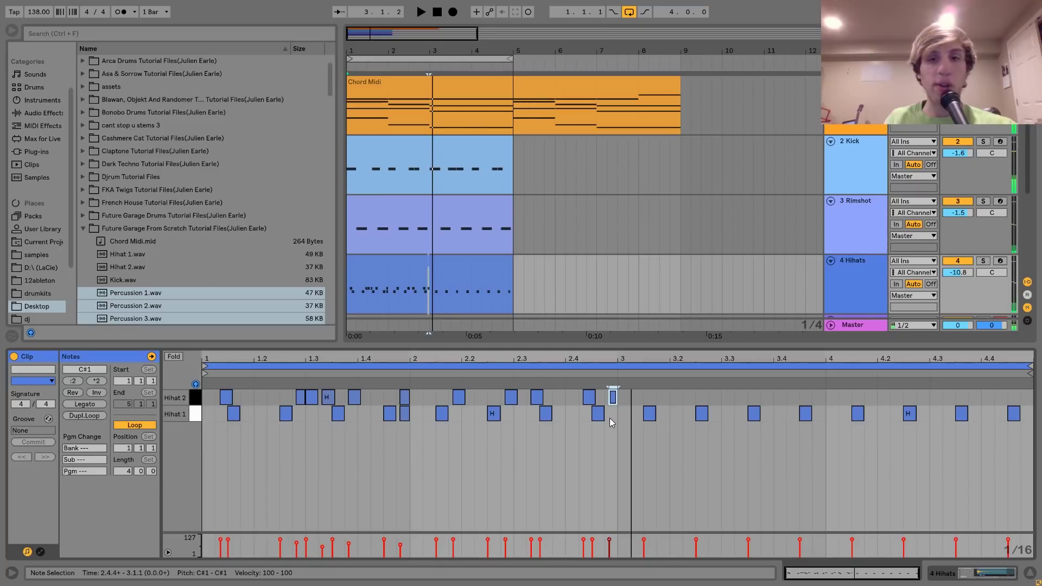
drag(616, 396, 159, 363)
key(ctrl+d)
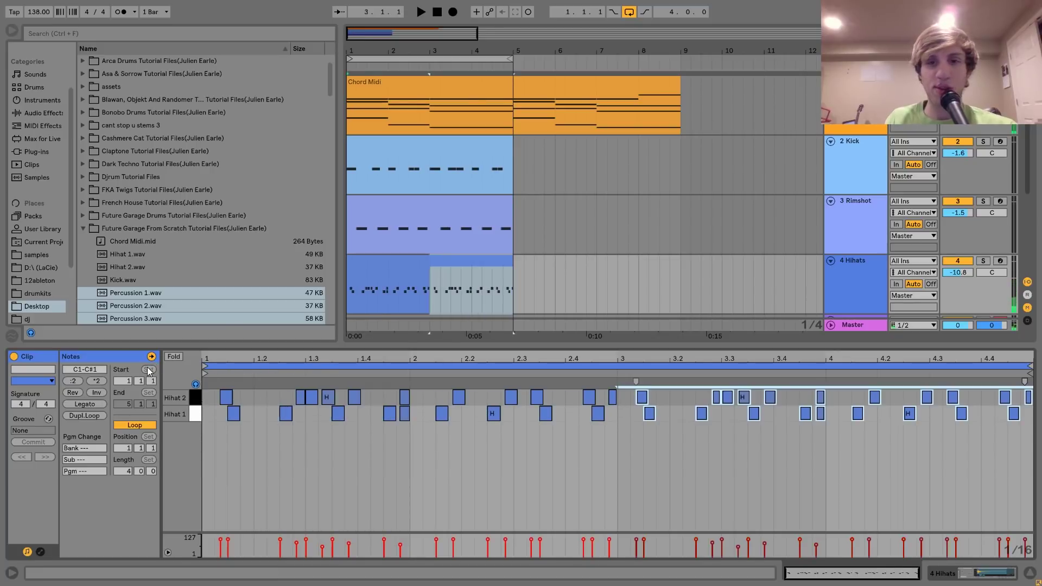
Create a two-bar MIDI clip on the Percussion track and add a Percussion 1 note from 1.1.2 to 1.1.3.
scroll(523, 239, down, 2)
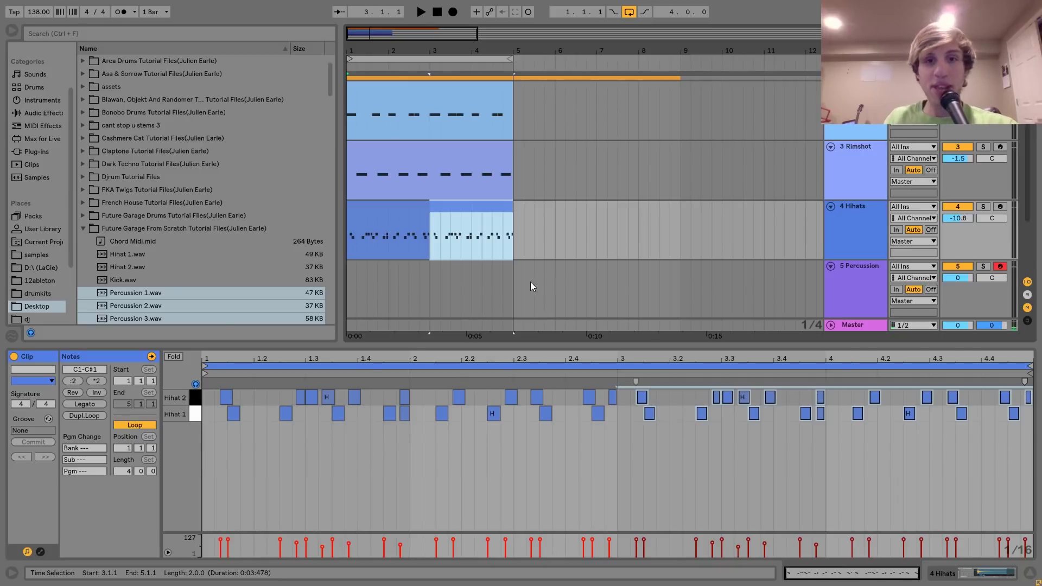
click(421, 296)
drag(353, 295, 350, 295)
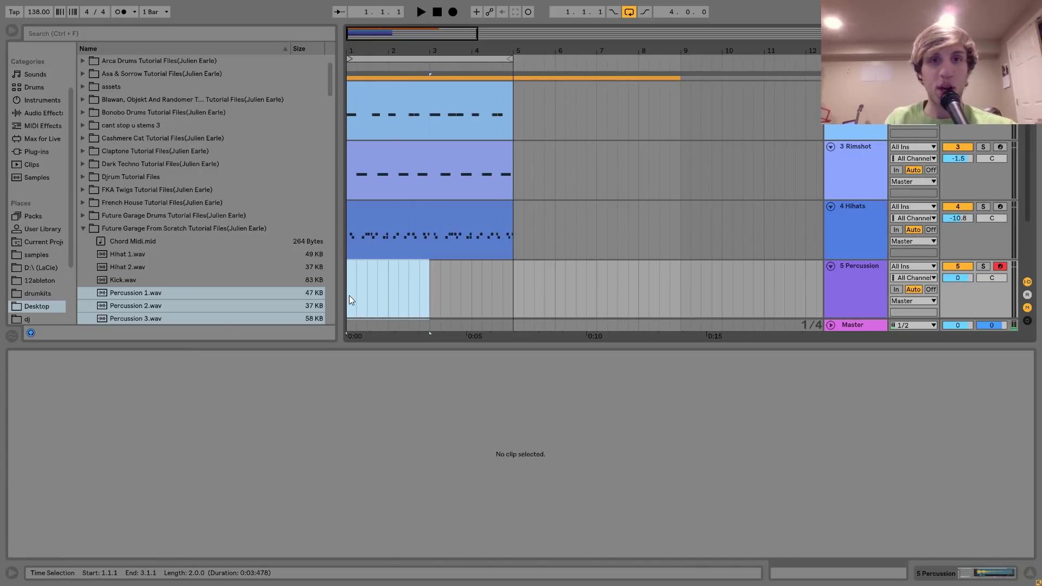
key(ctrl+shift+m)
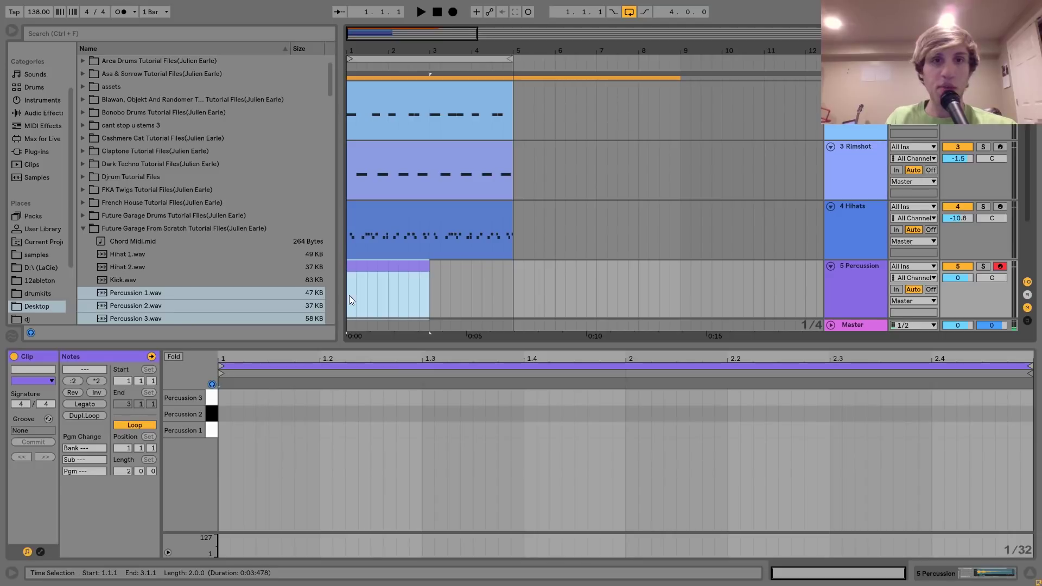
double_click(246, 430)
key(shift+Right)
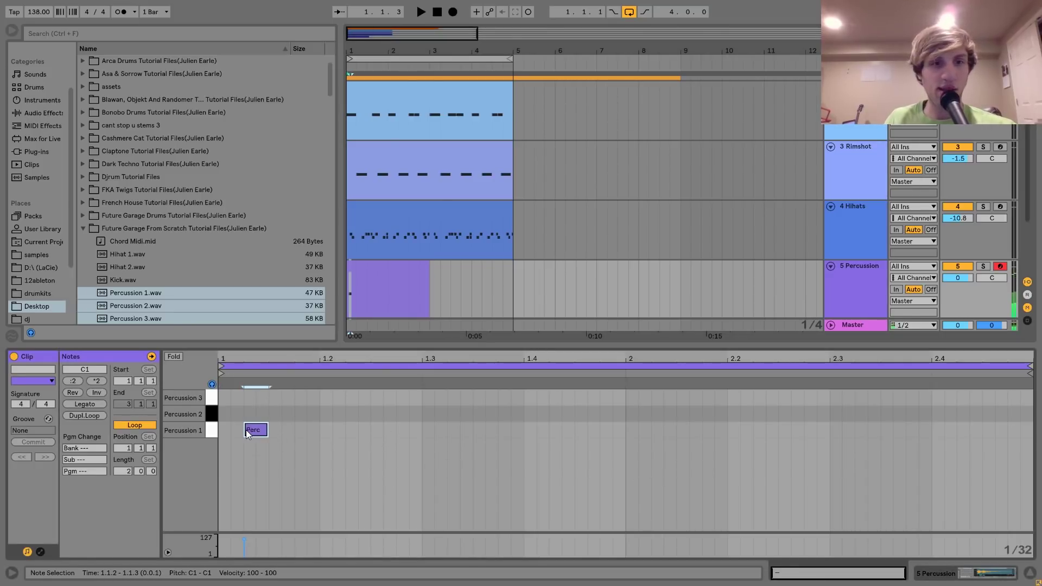
Place a Percussion 2 note at 1.1.3 and a Percussion 3 note slightly after 1.1.4, and set the Percussion track volume to -6.8 dB.
key(Up)
key(space)
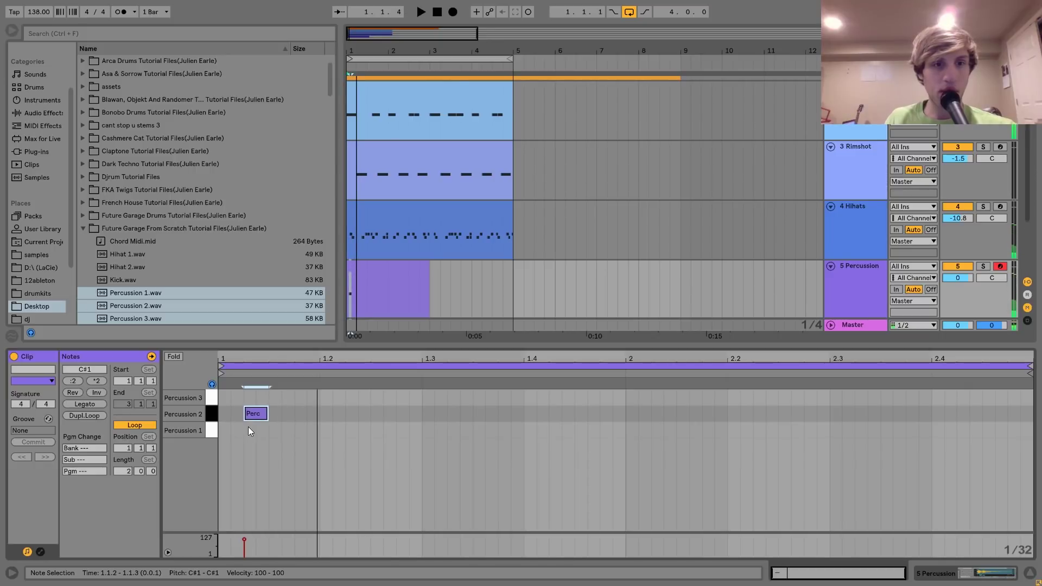
drag(257, 415, 312, 397)
key(space)
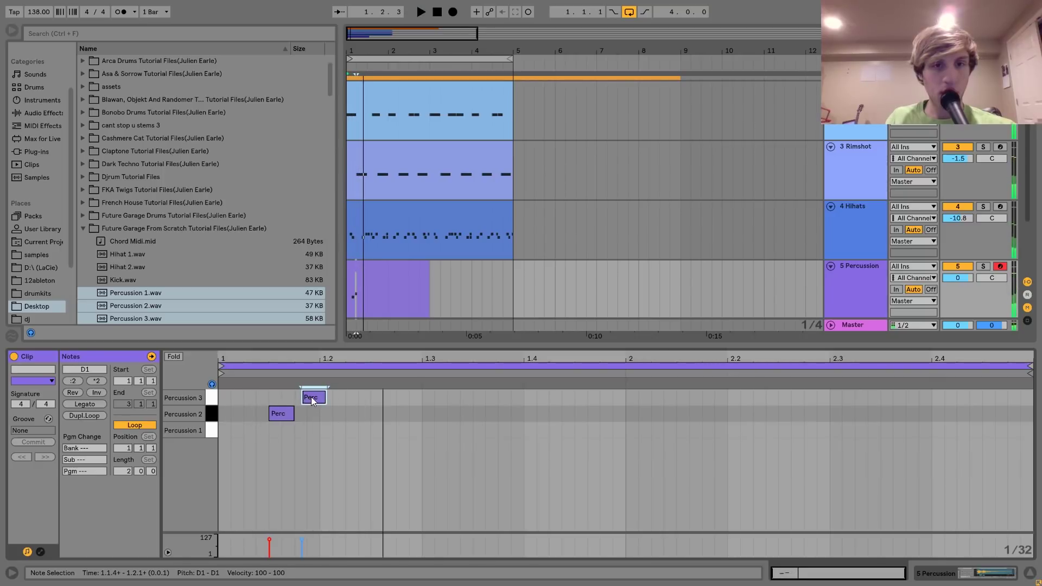
drag(958, 278, 957, 295)
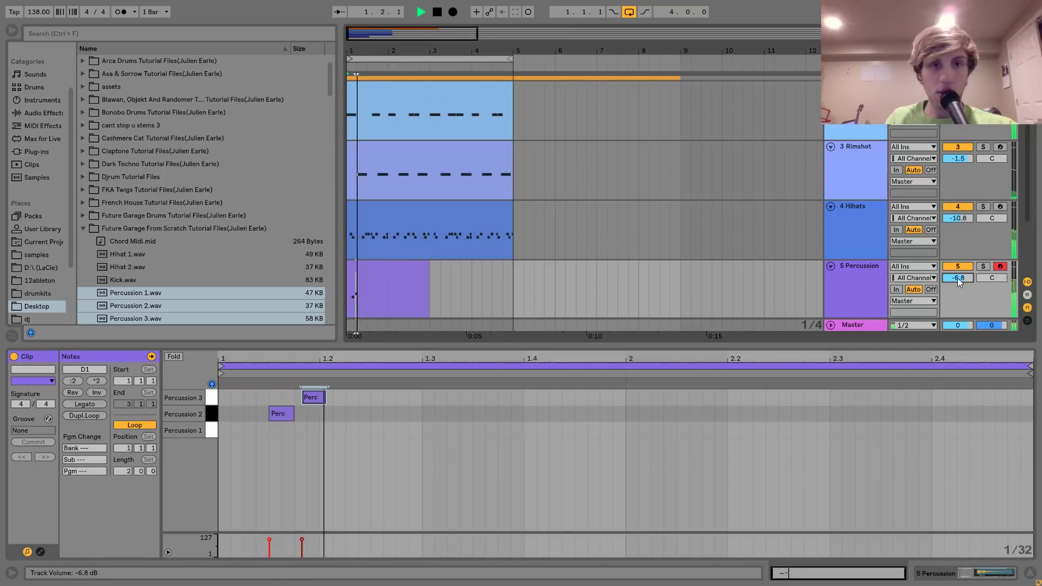
key(space)
Add a Percussion 2 note slightly after 1.2.4 and duplicate it to Percussion 3 at 1.3.3.
double_click(399, 413)
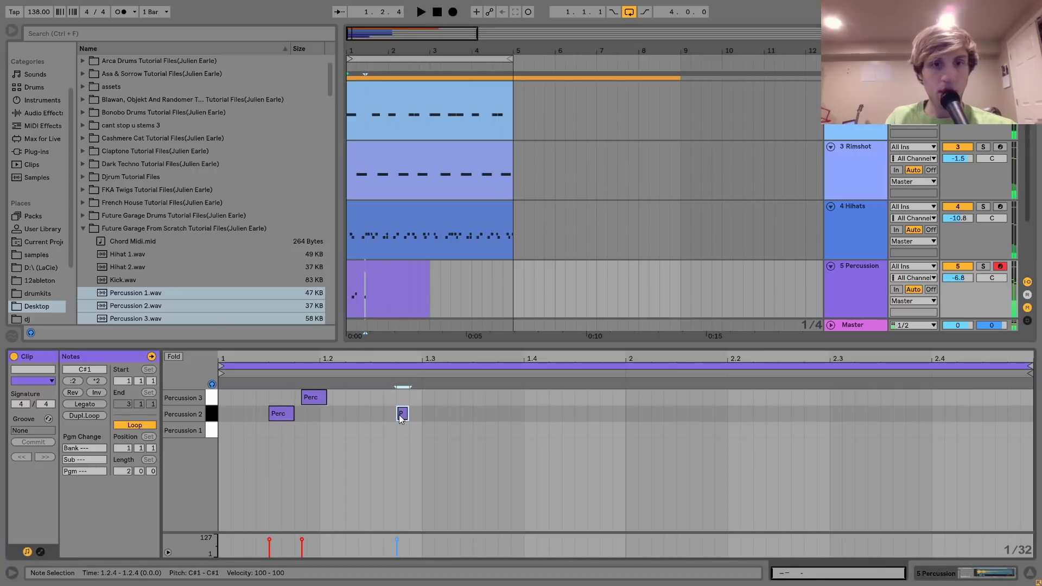
drag(406, 416, 419, 421)
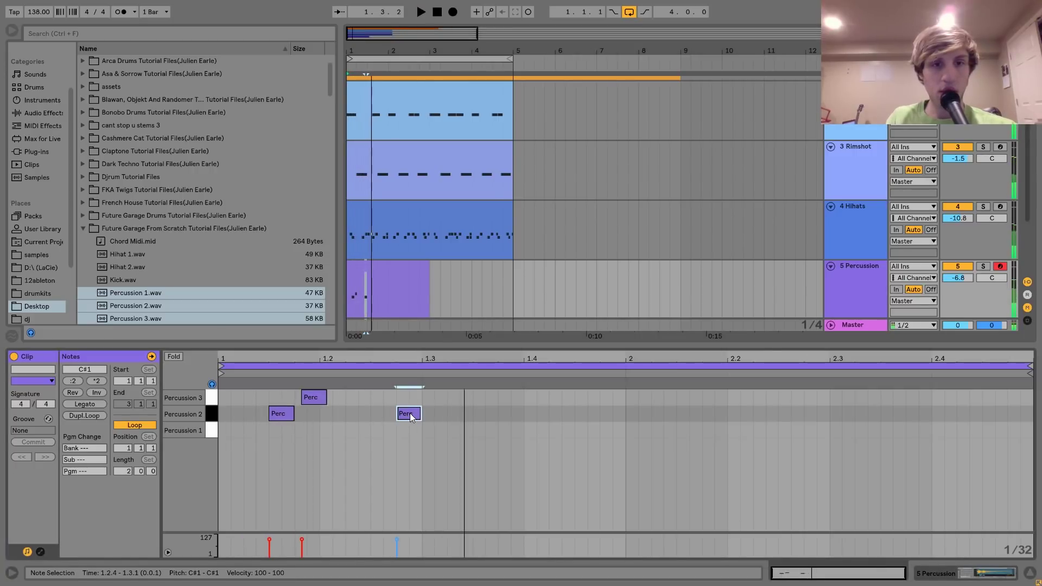
key(ctrl+d)
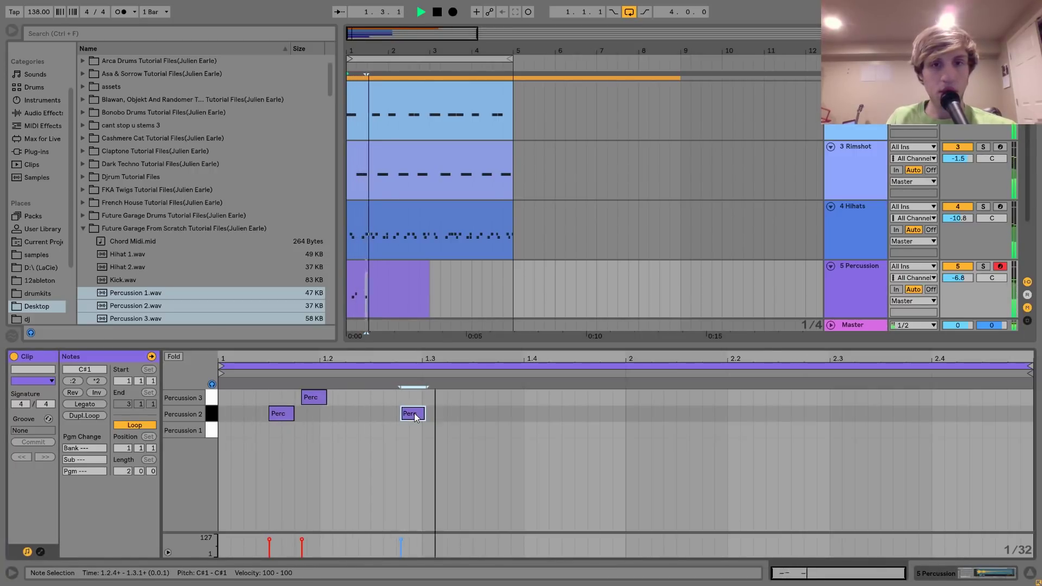
key(Right)
key(Right)
key(Right)
key(Right)
key(Up)
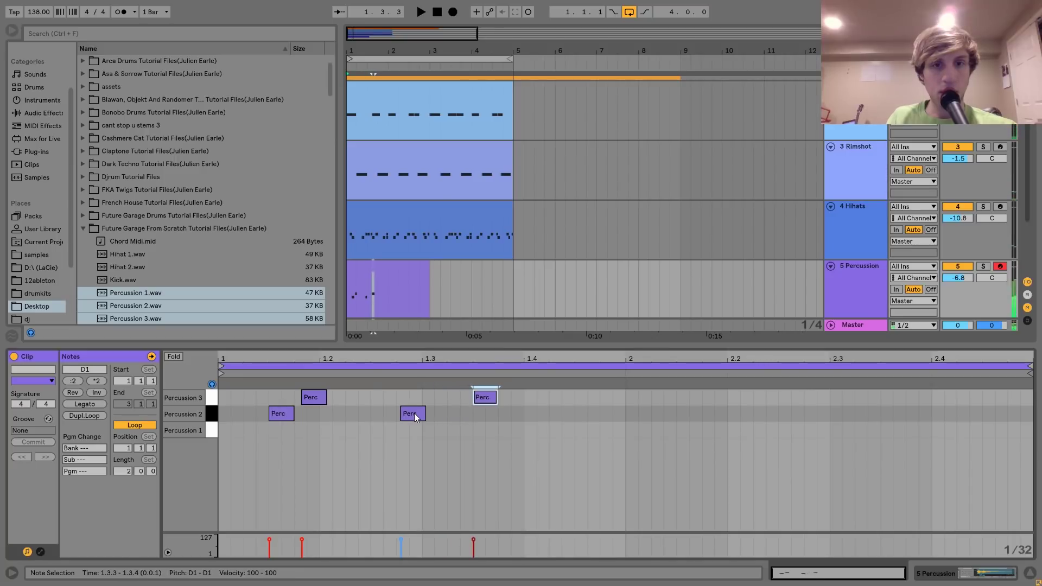
Duplicate the Percussion 3 note at 1.3.3 to Percussion 2 slightly after 1.3.4 and play the pattern.
key(ctrl+d)
key(Down)
key(Down)
key(space)
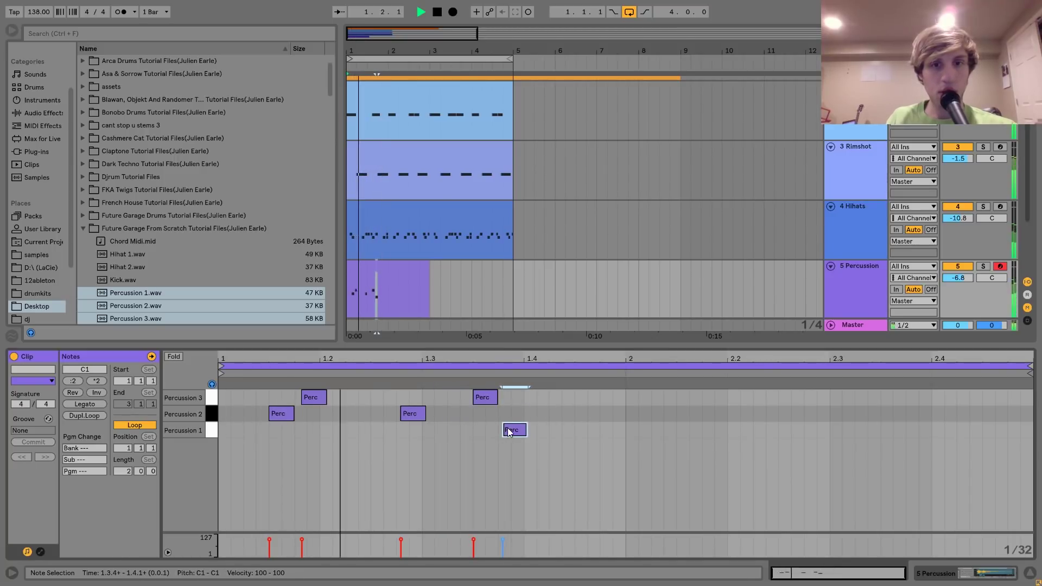
key(Up)
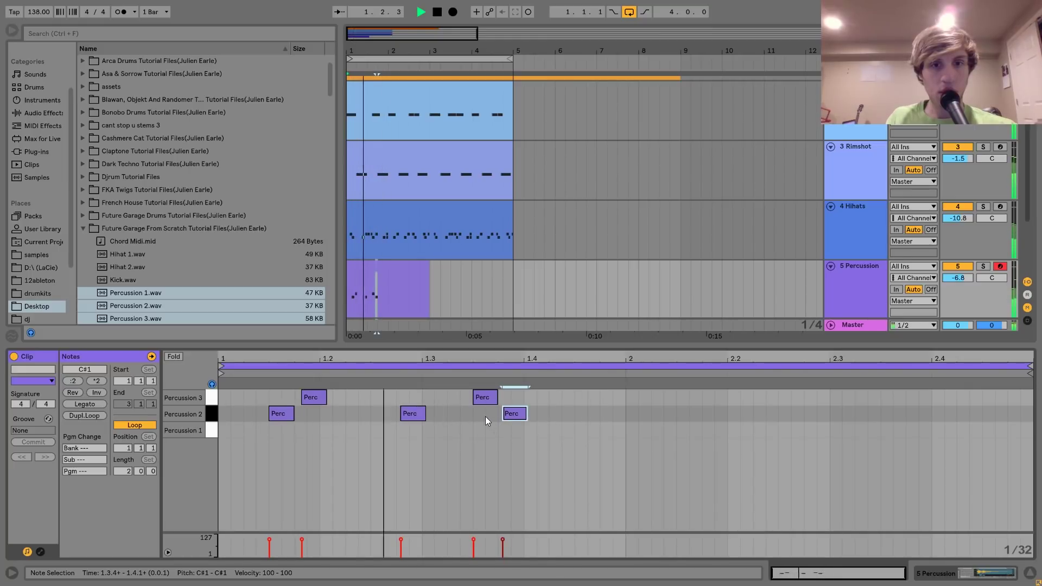
key(space)
Place a Percussion 2 note at 1.4.3 and a Percussion 3 note slightly after 1.4.4, trimmed to end at bar 2.
drag(516, 414, 615, 404)
key(space)
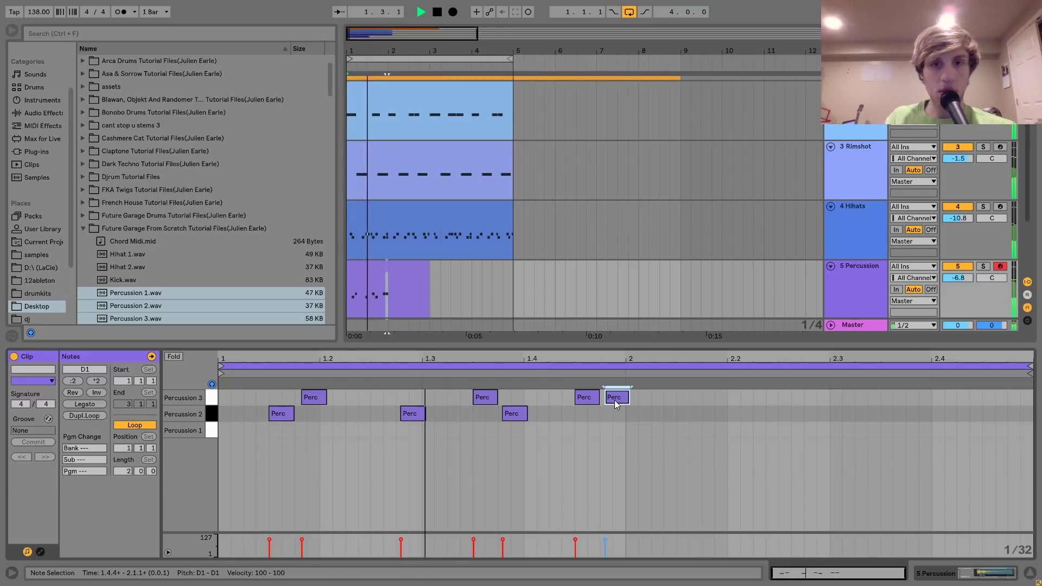
key(Down)
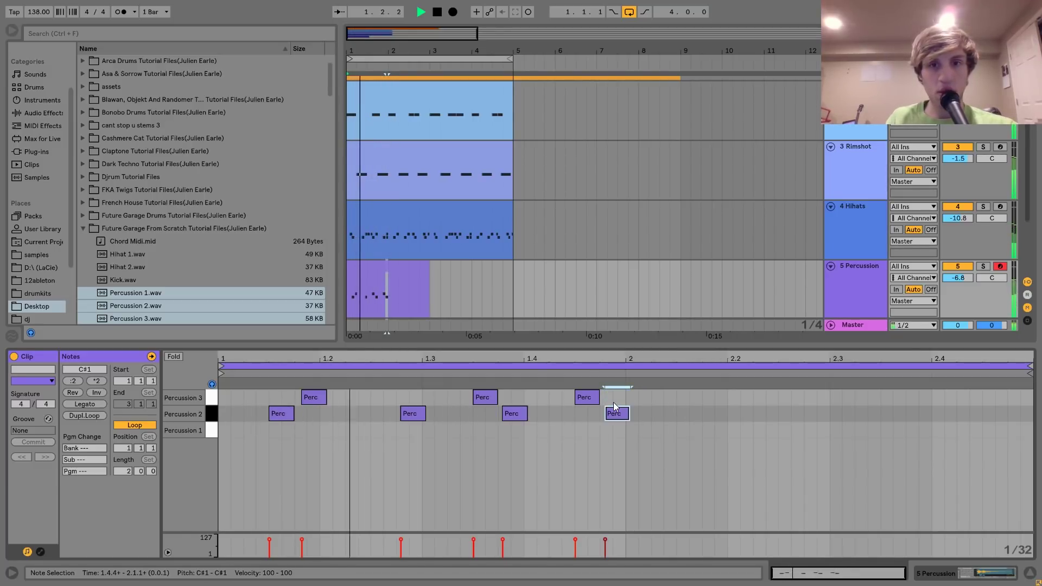
click(592, 399)
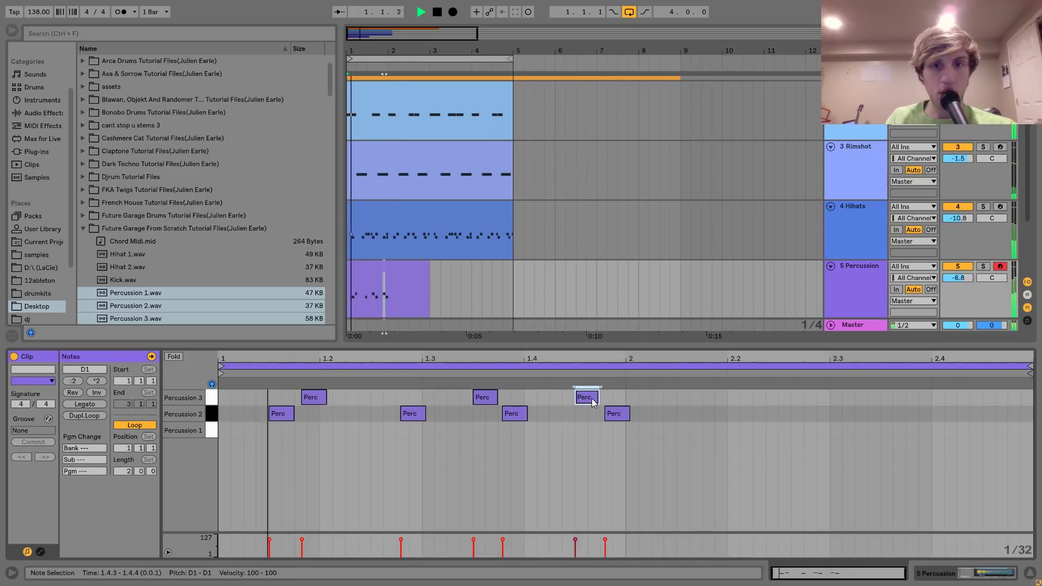
key(Down)
click(611, 412)
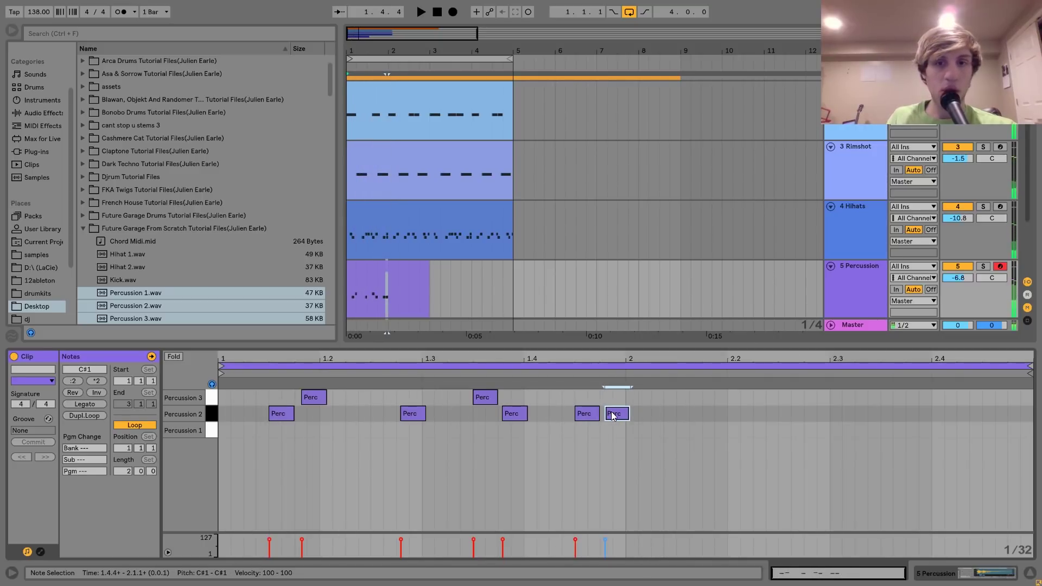
key(Up)
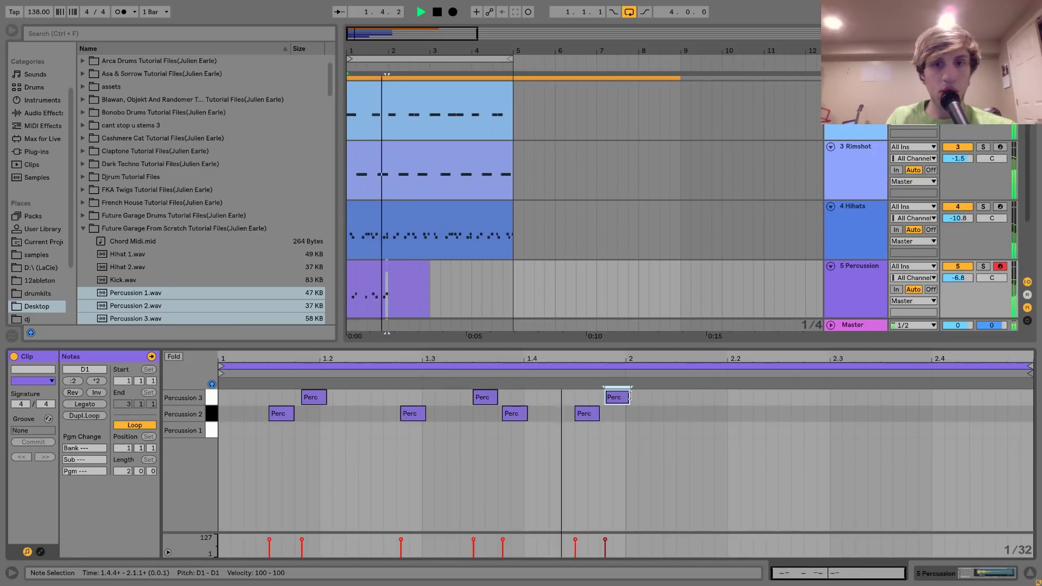
drag(629, 395, 624, 396)
Try the pattern without the Percussion 2 note at 1.1.3, undo its deletion, and play the pattern with it.
click(274, 413)
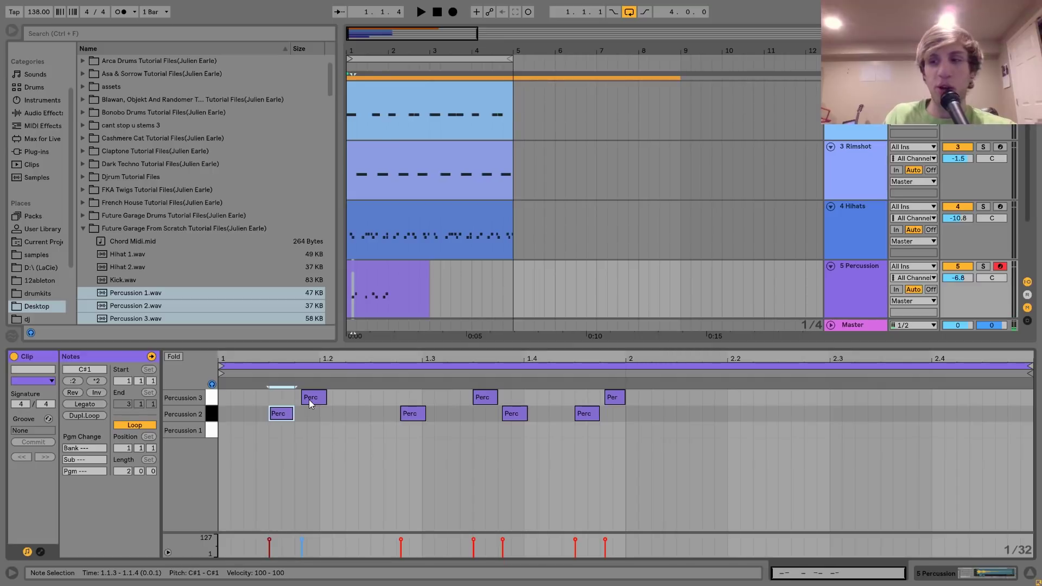
double_click(278, 416)
key(space)
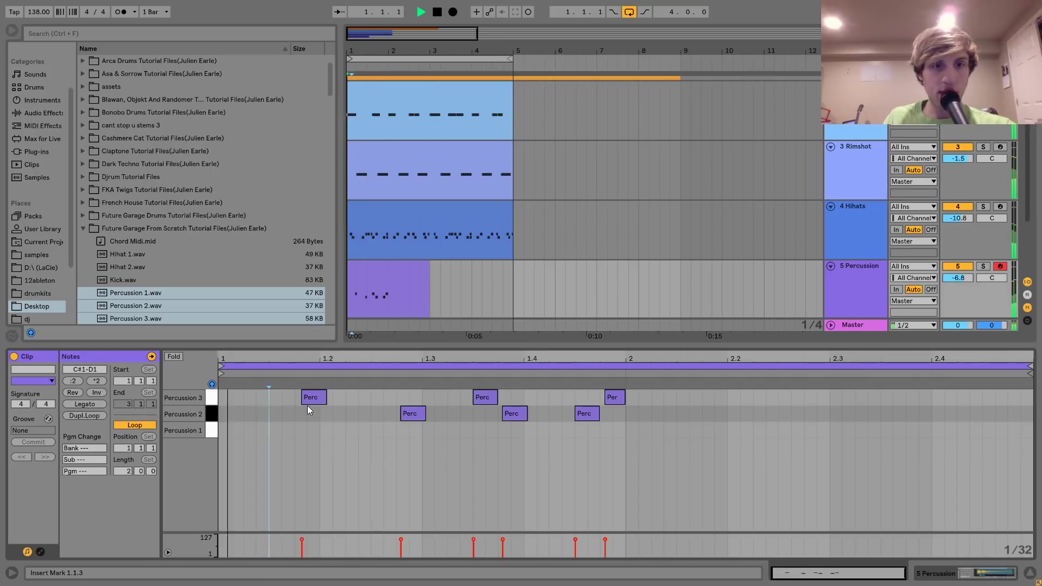
key(ctrl+z)
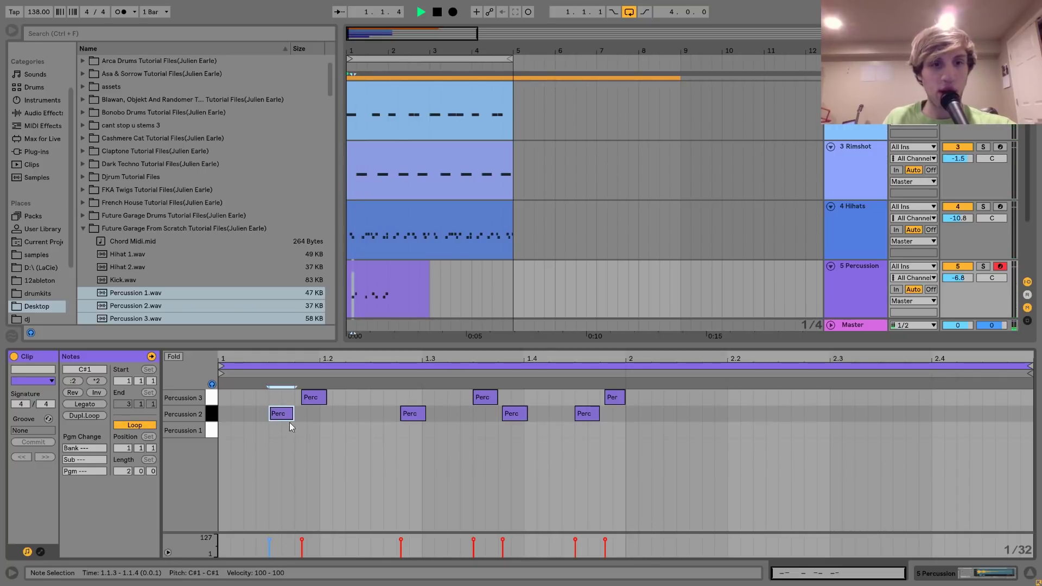
key(space)
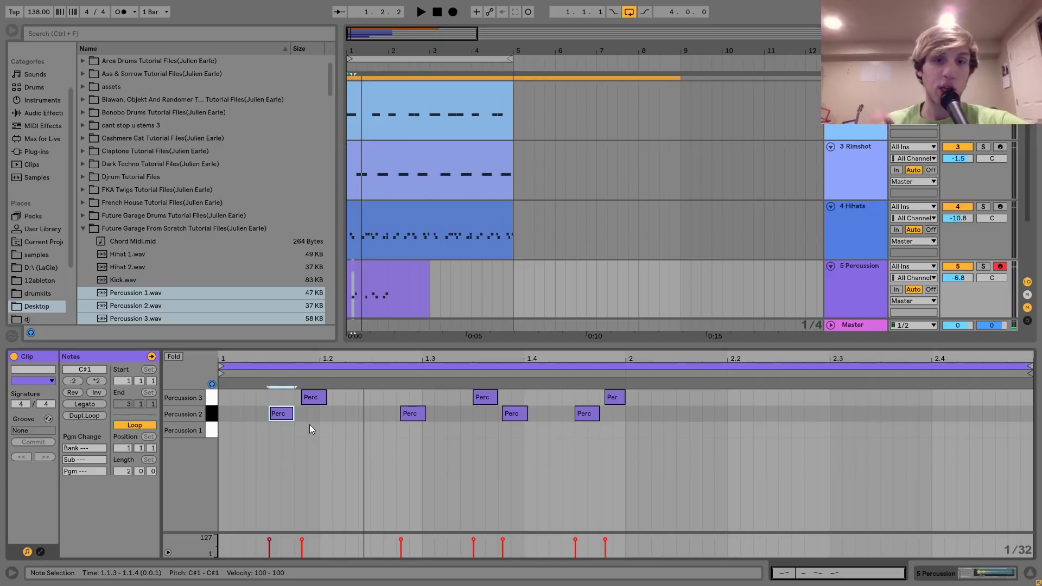
key(space)
key(space)
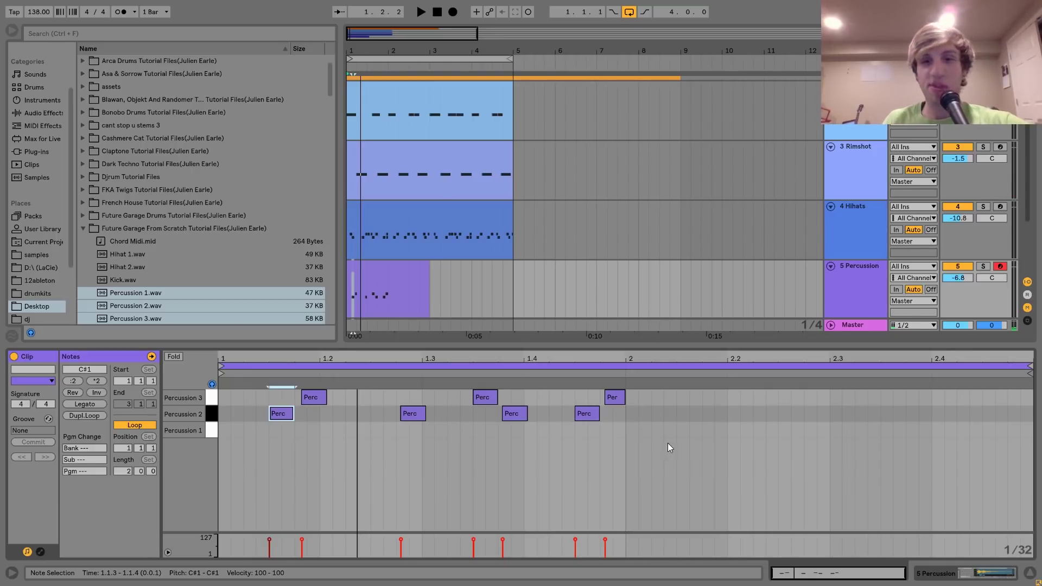
Add a Percussion 3 note at 2.1.3, a Percussion 2 note slightly after 2.1.4 and a Percussion 1 note slightly after 2.2.2.
double_click(682, 397)
double_click(715, 397)
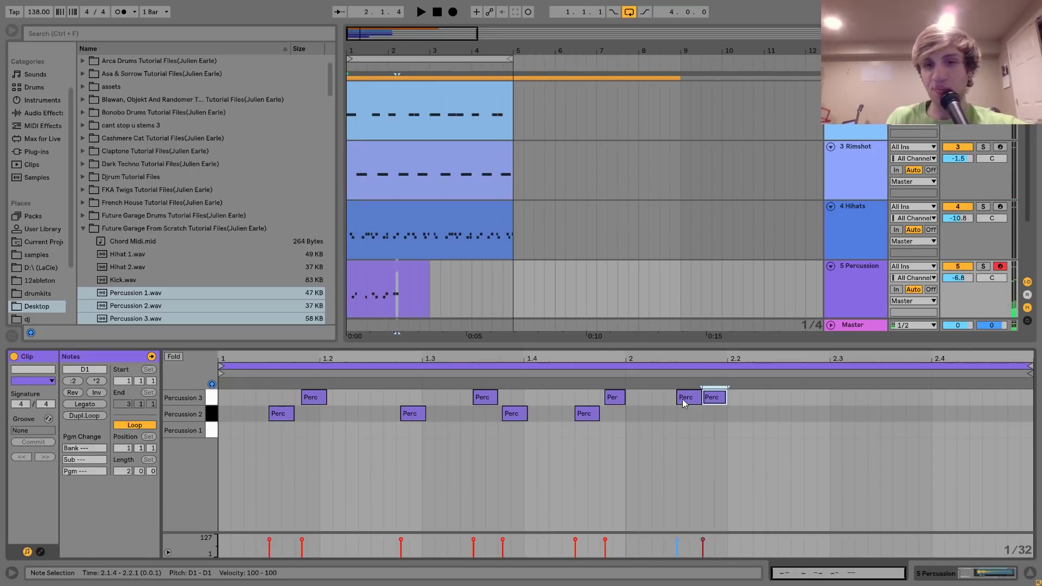
mouse_move(715, 397)
mouse_down()
mouse_move(722, 418)
mouse_move(793, 399)
mouse_move(768, 397)
mouse_move(772, 434)
mouse_up()
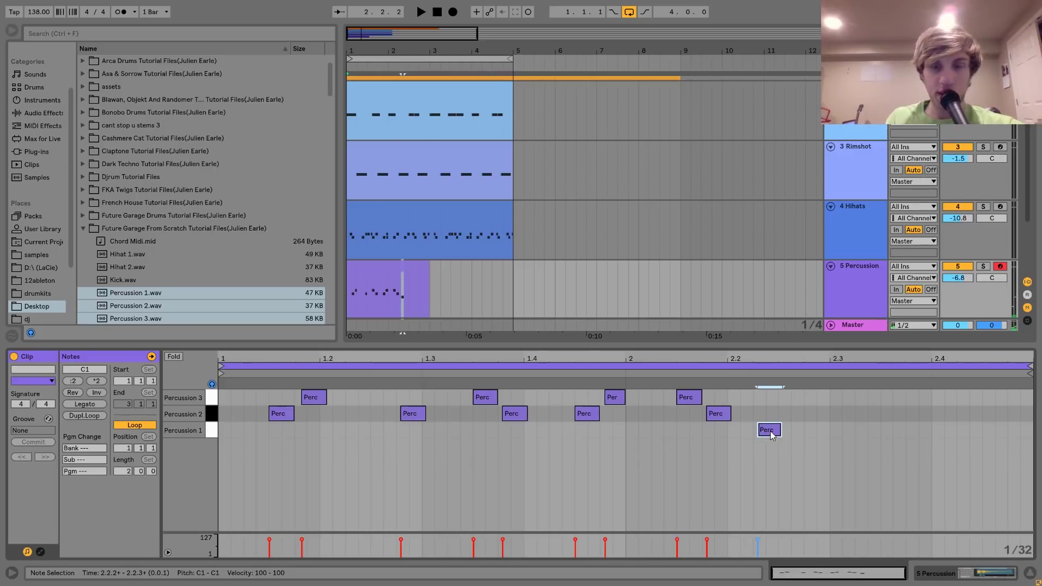
key(space)
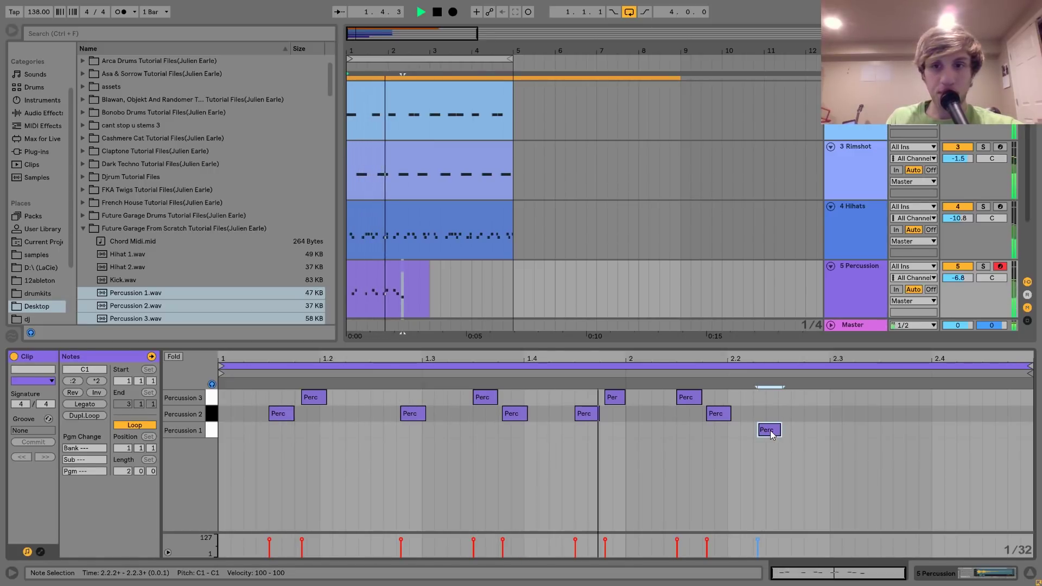
Duplicate the last Percussion 1 note to Percussion 2 slightly after 2.2.4.
key(ctrl+d)
key(Right)
key(Right)
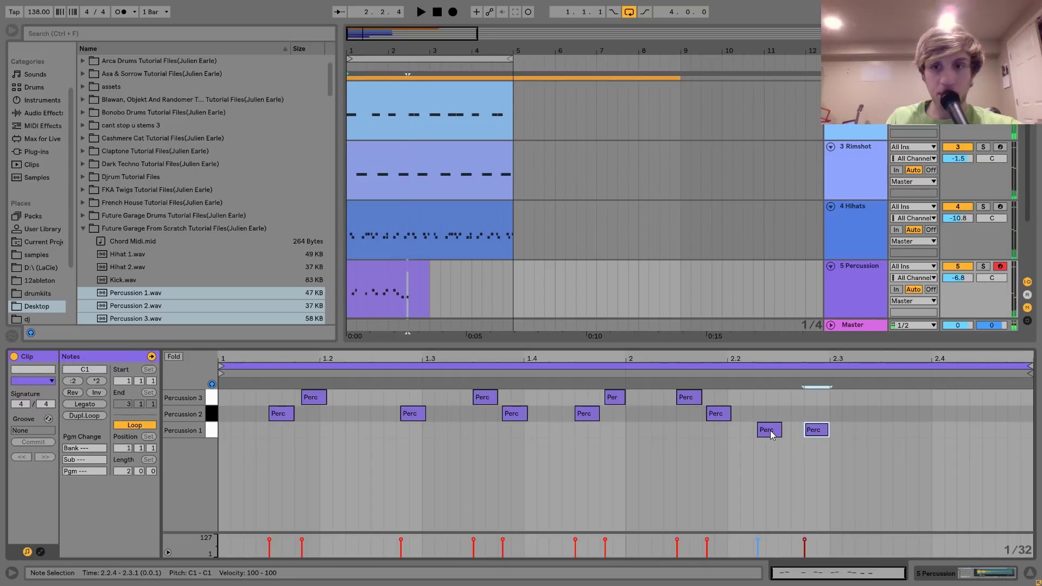
key(Up)
Duplicate the last note to Percussion 3 slightly after 2.3.2 and to Percussion 2 at 2.3.3.
key(ctrl+d)
key(Right)
key(Right)
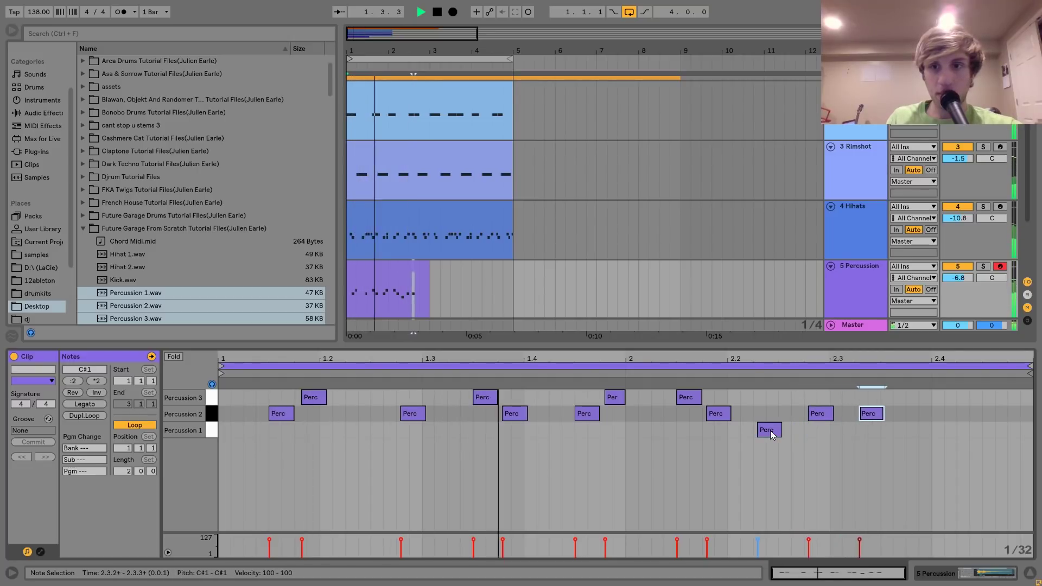
key(Up)
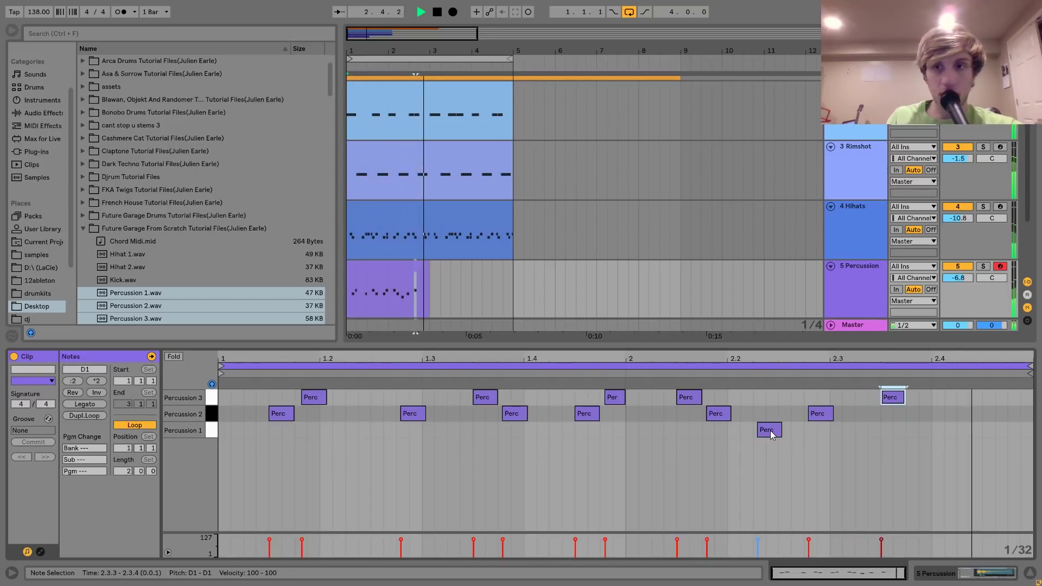
key(Left)
key(ctrl+d)
key(Down)
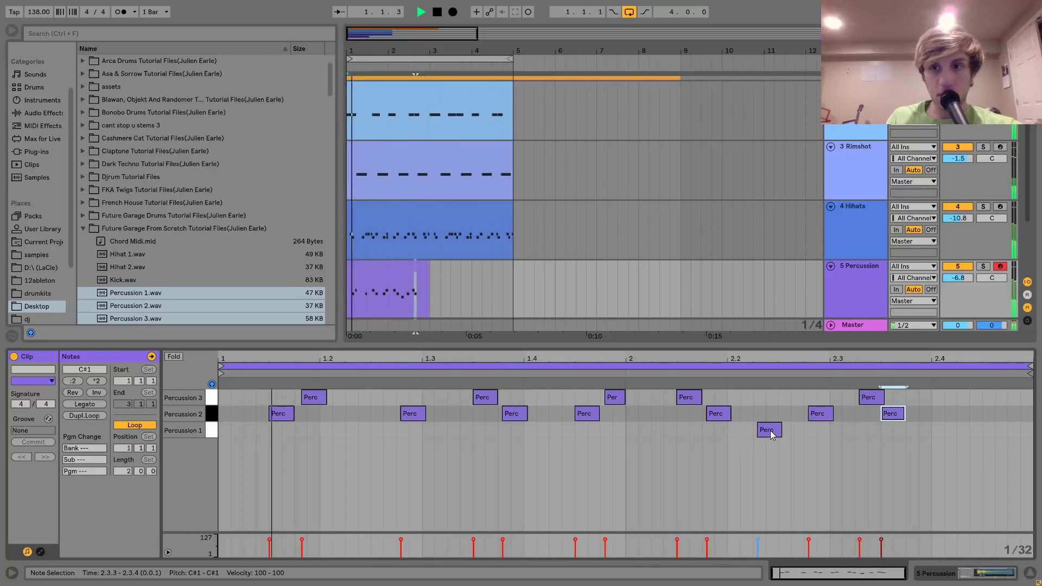
Duplicate the Percussion 2 note at 2.3.3 to Percussion 1 slightly after 2.4.2.
key(ctrl+d)
key(Right)
key(Right)
key(Right)
key(Right)
key(Right)
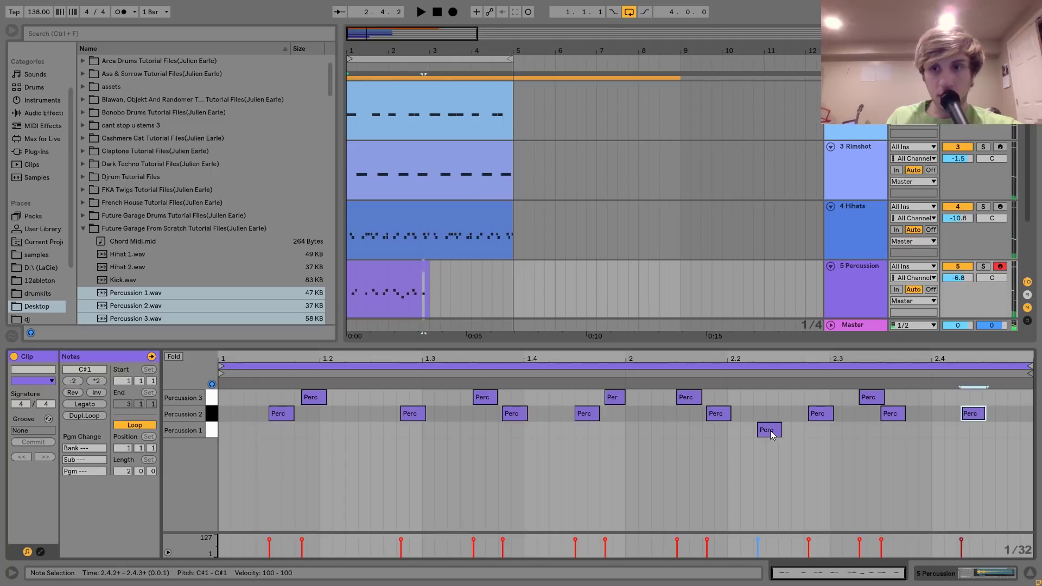
key(Down)
key(space)
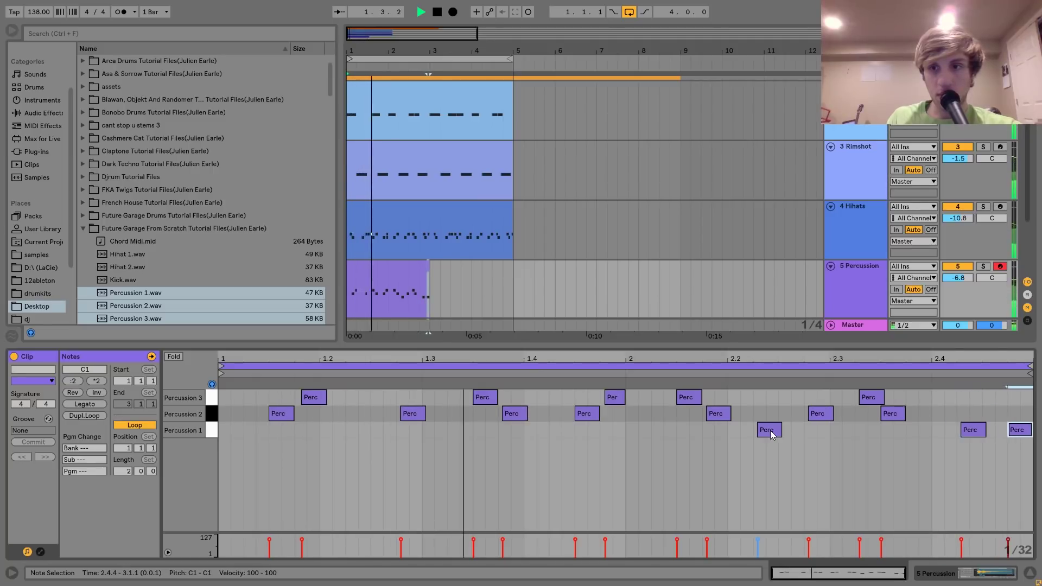
Duplicate the last Percussion 1 note to slightly after 2.4.4, ending at bar 3, and lower its velocity.
key(ctrl+d)
key(Right)
key(Right)
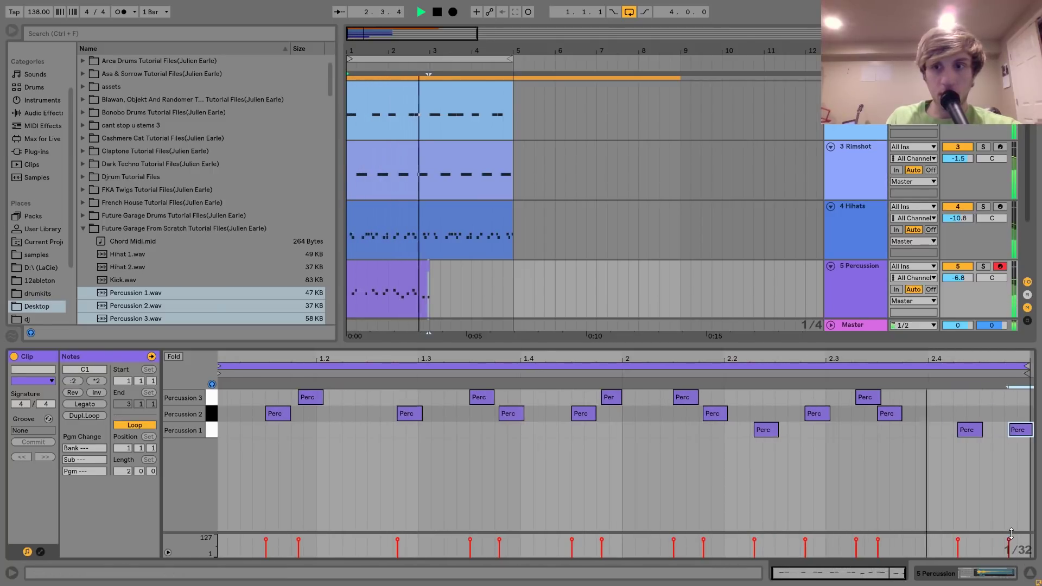
drag(1009, 539, 1008, 547)
key(space)
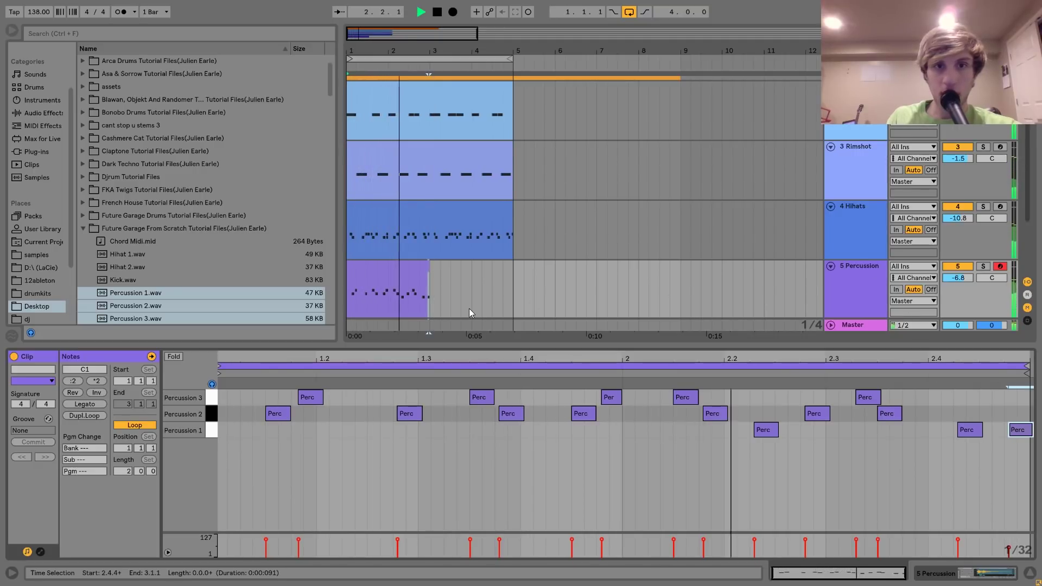
Extend the looping Percussion clip to four bars, ending at bar 5, and show the track's Drum Rack.
drag(428, 268, 512, 268)
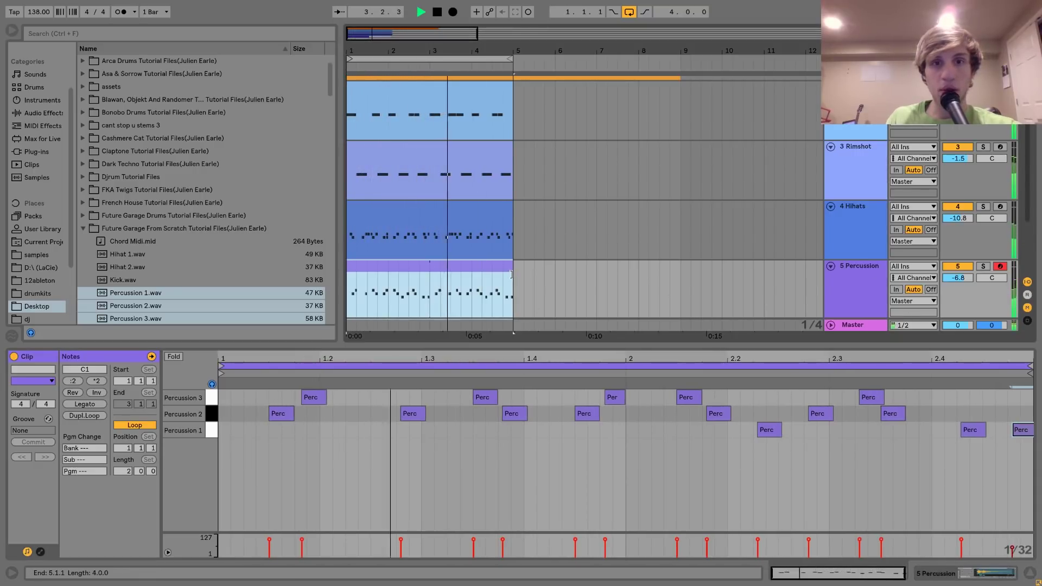
click(849, 288)
key(space)
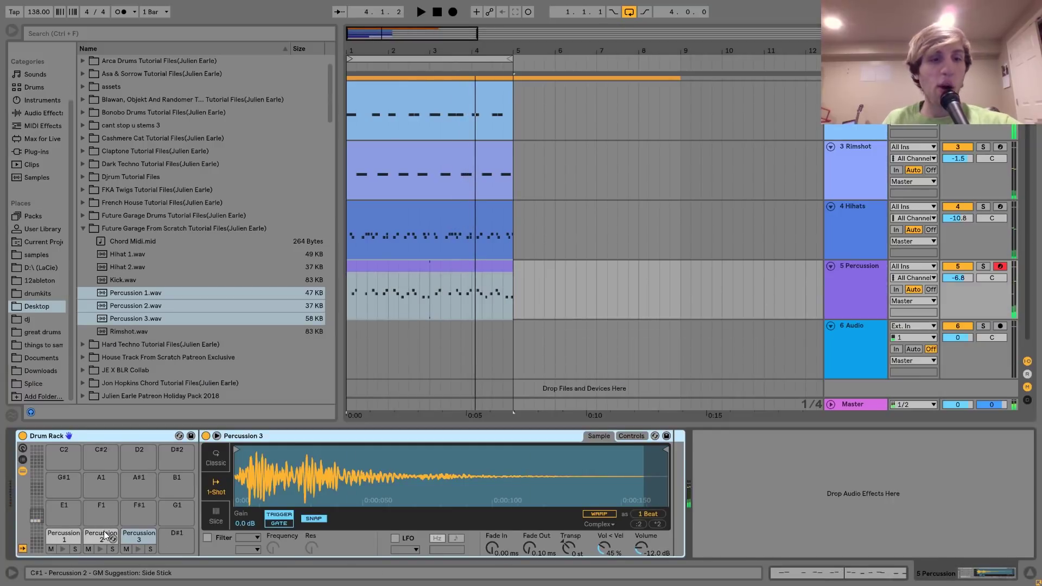
Enable the filter on the Percussion 1 pad and audition the pad alone and within the full beat.
click(62, 541)
click(62, 549)
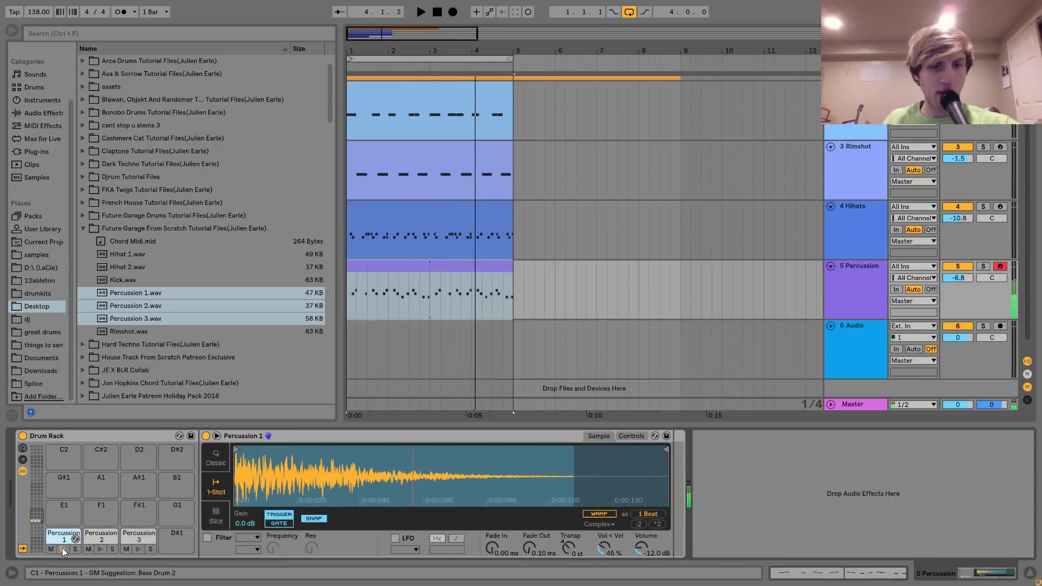
click(206, 538)
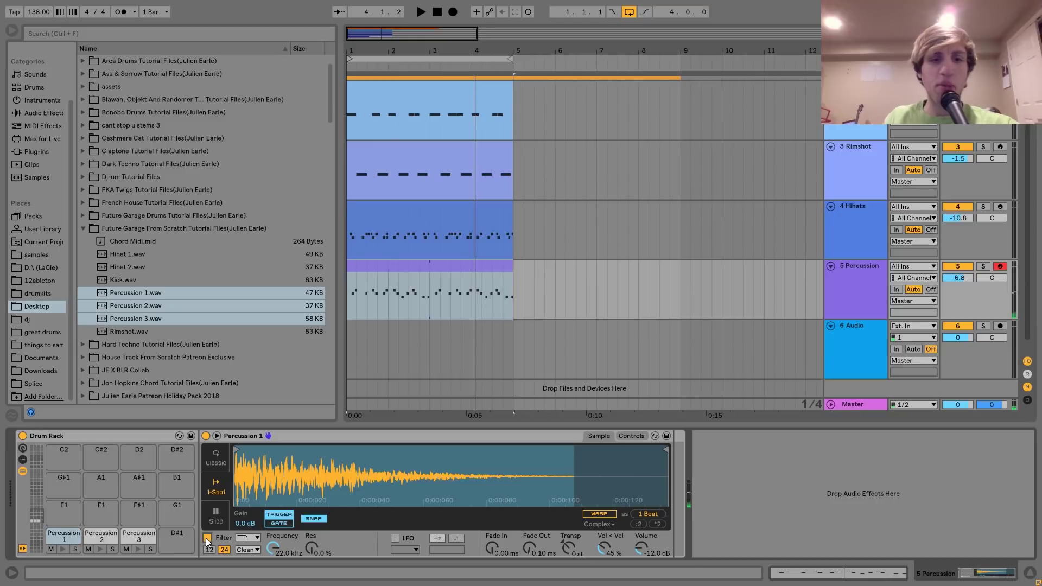
click(242, 538)
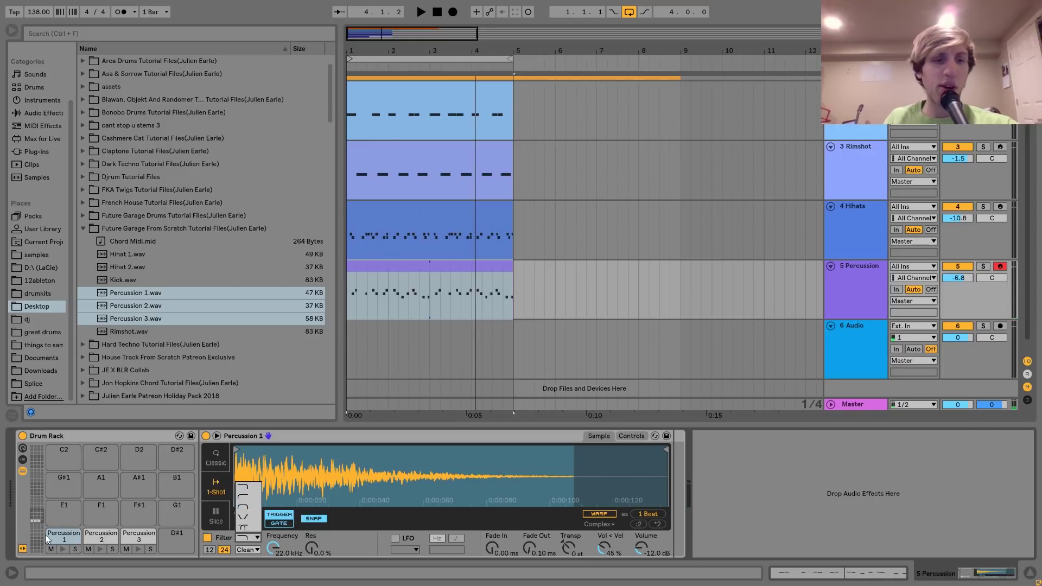
click(66, 551)
click(64, 551)
click(63, 552)
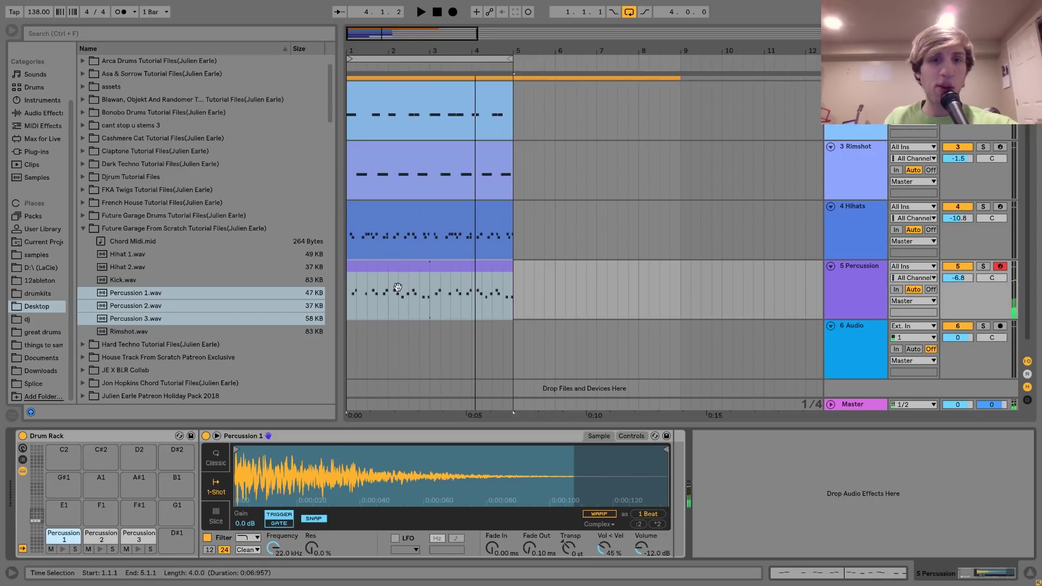
click(387, 308)
key(space)
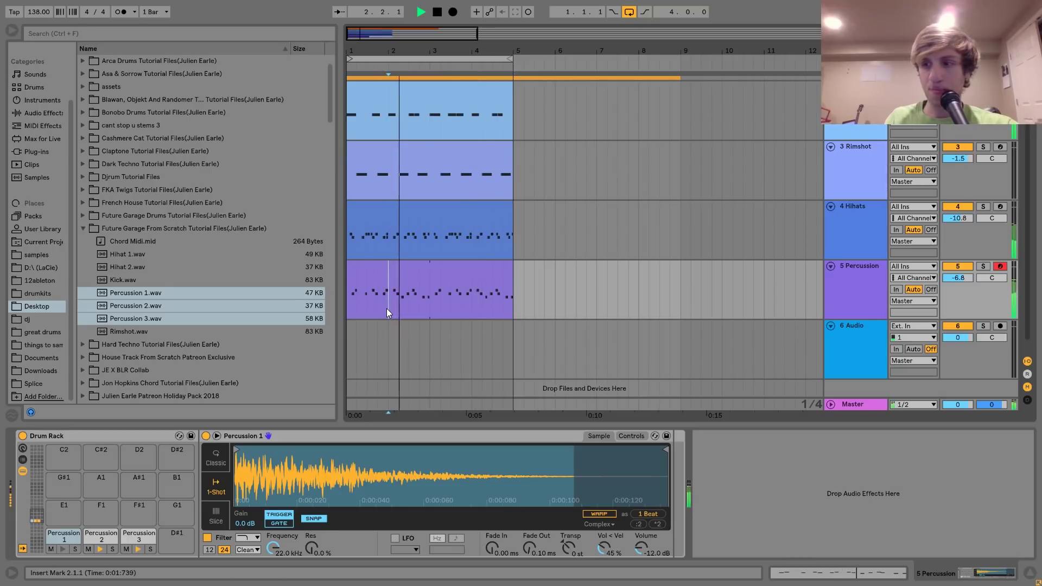
click(437, 271)
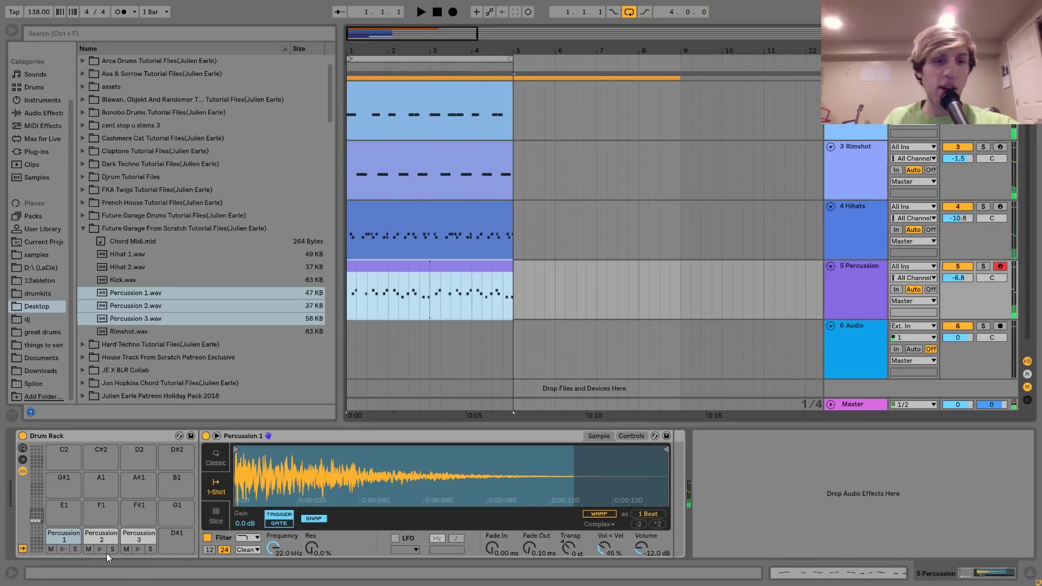
Make Percussion 1's filter a band-pass at 902 Hz with 73% resonance, auditioning the pad.
click(247, 538)
click(246, 510)
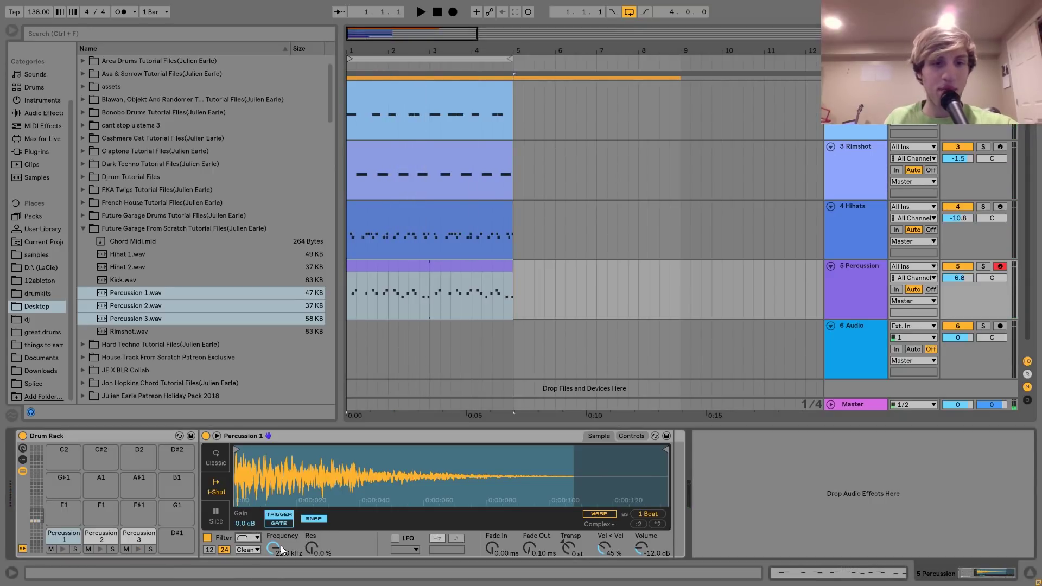
click(164, 546)
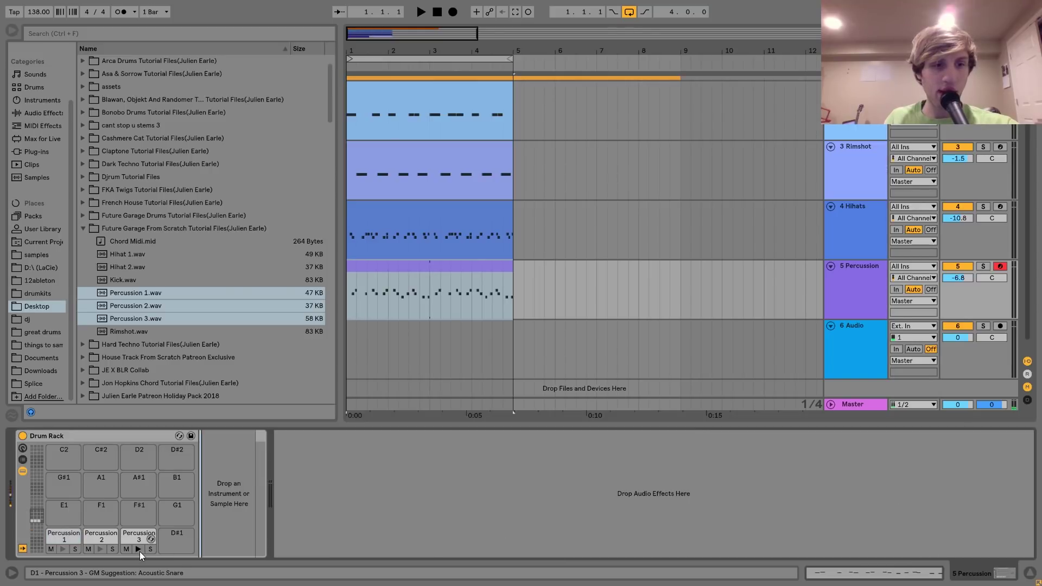
key(z)
key(a)
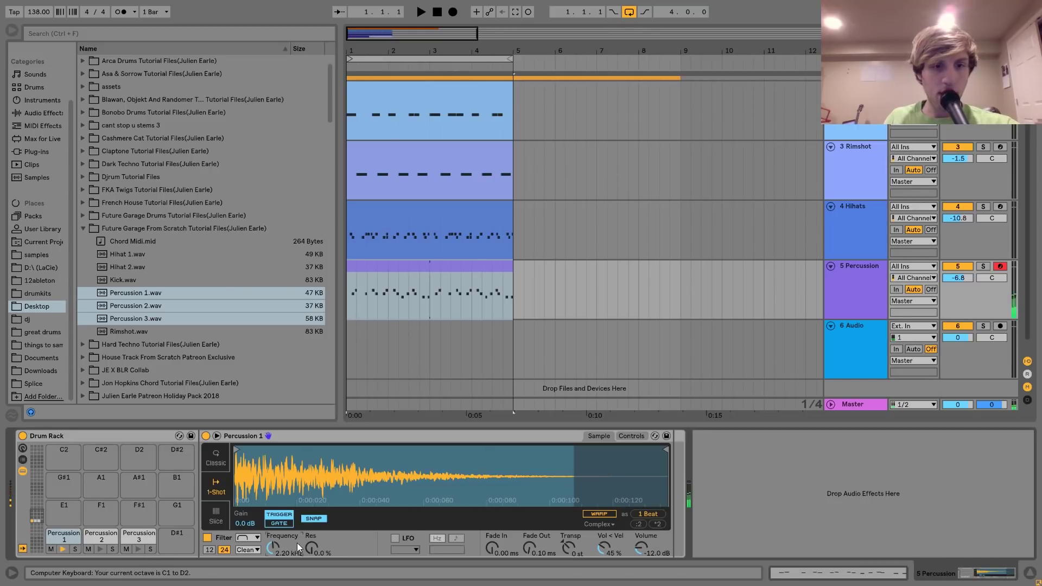
drag(273, 548, 273, 564)
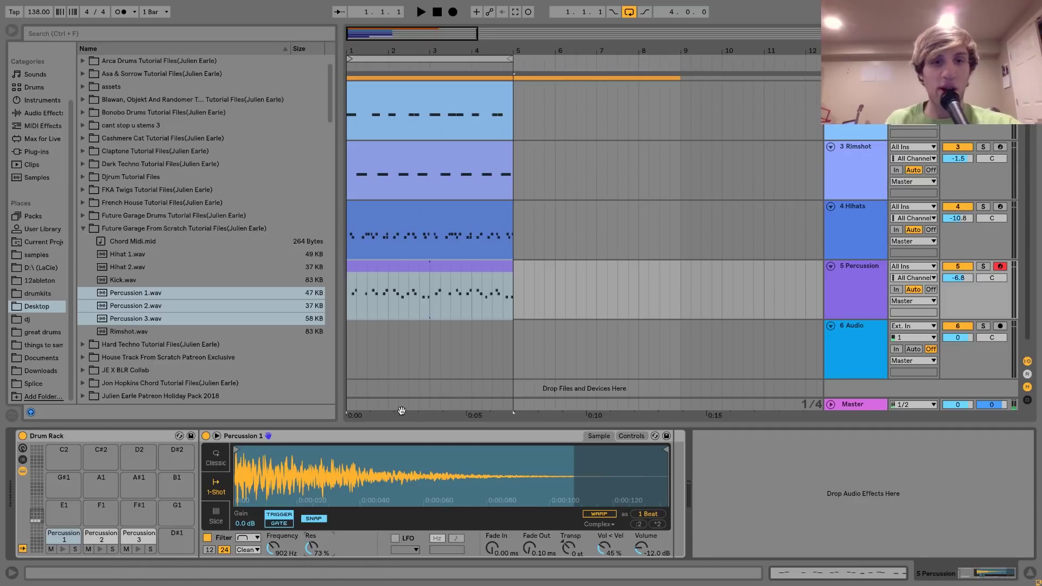
key(a)
key(a)
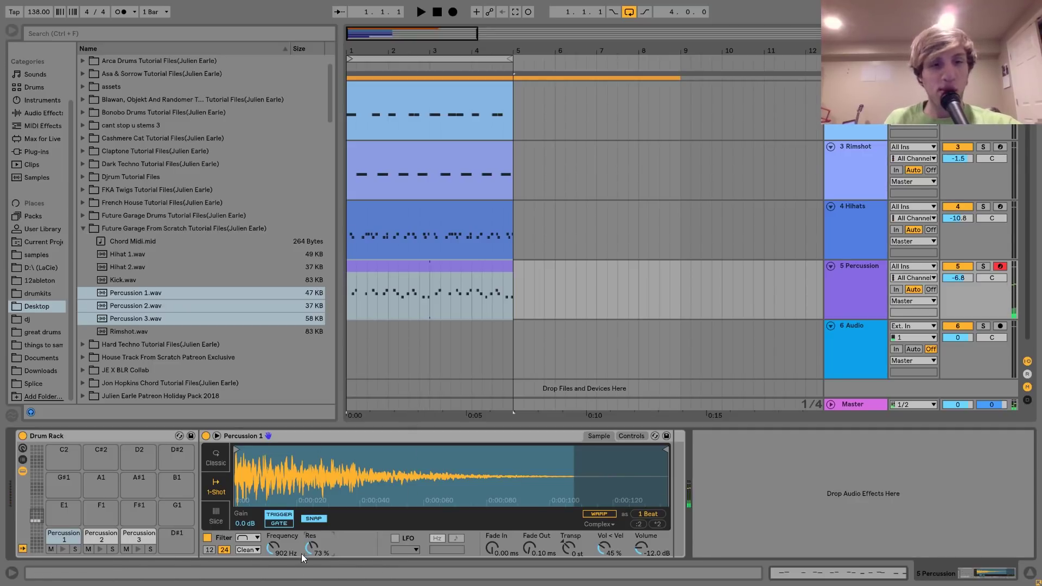
Lower the Percussion track's volume to -9.3 dB, set the tempo to 134 BPM and play back the loop.
key(space)
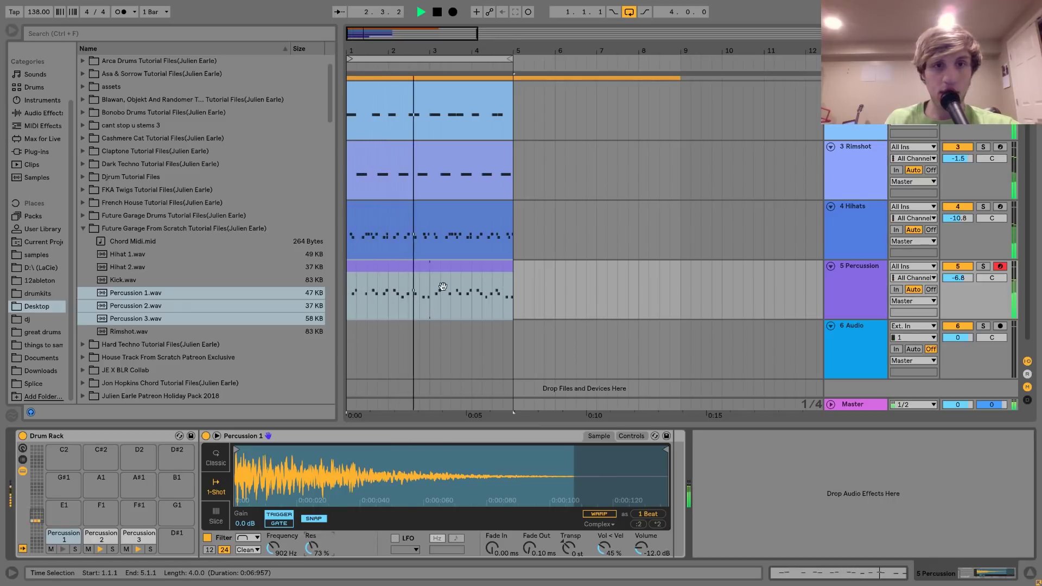
key(space)
drag(958, 278, 957, 290)
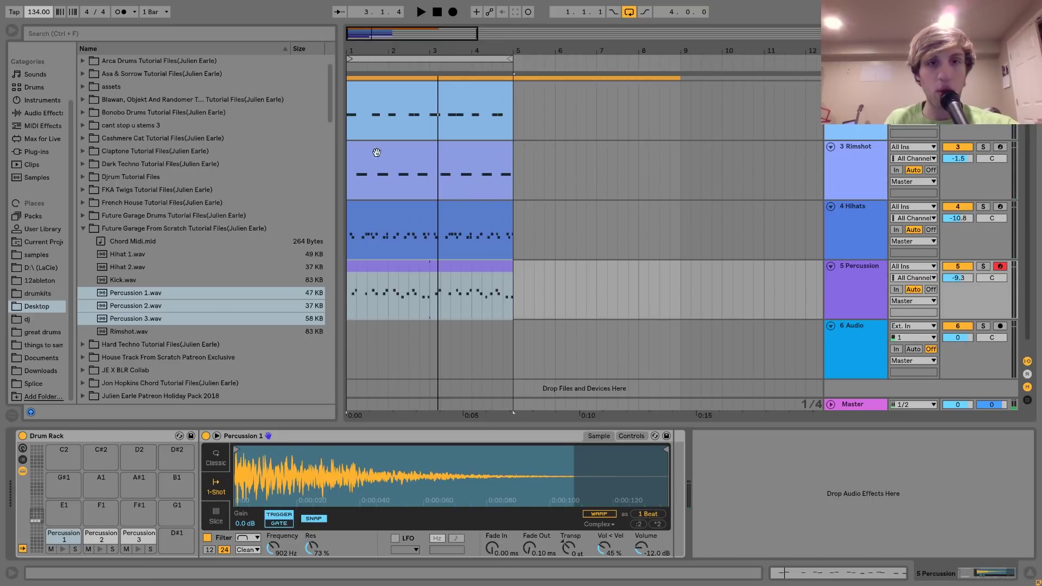
key(space)
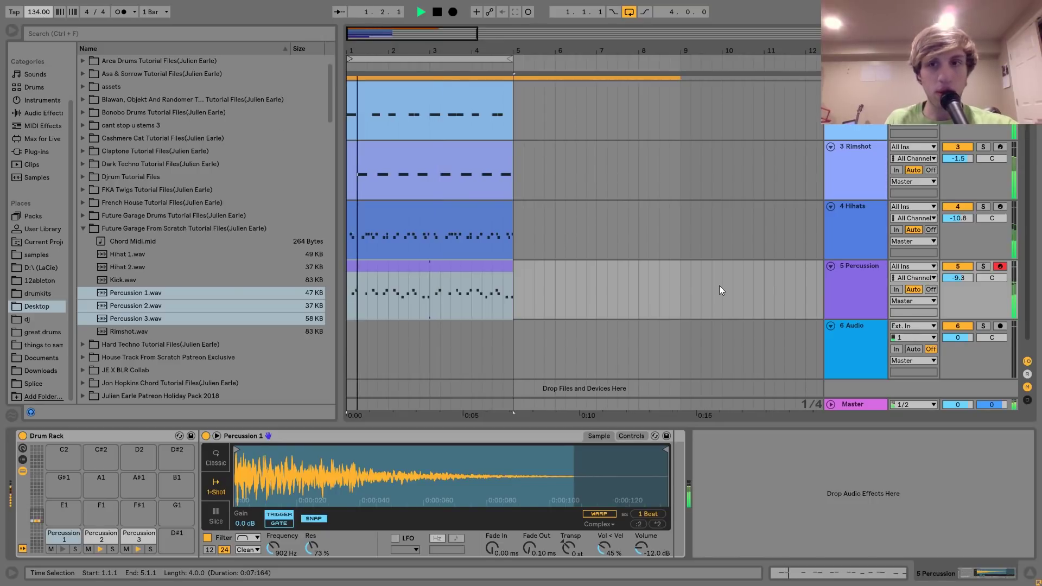
scroll(877, 278, up, 3)
click(866, 278)
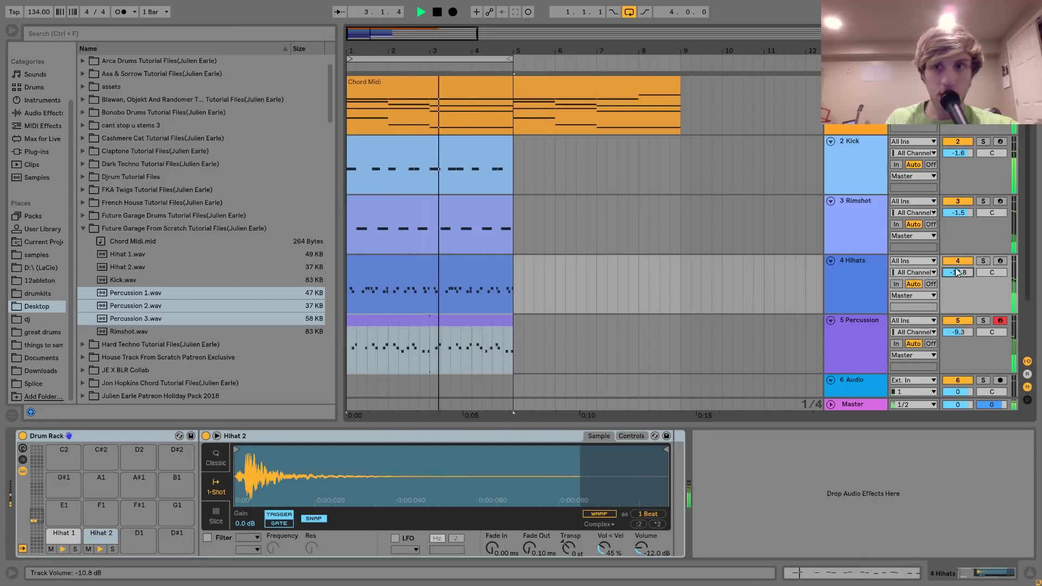
key(space)
Group the Kick, Rimshot, Hihats and Percussion tracks together.
click(845, 152)
click(856, 335)
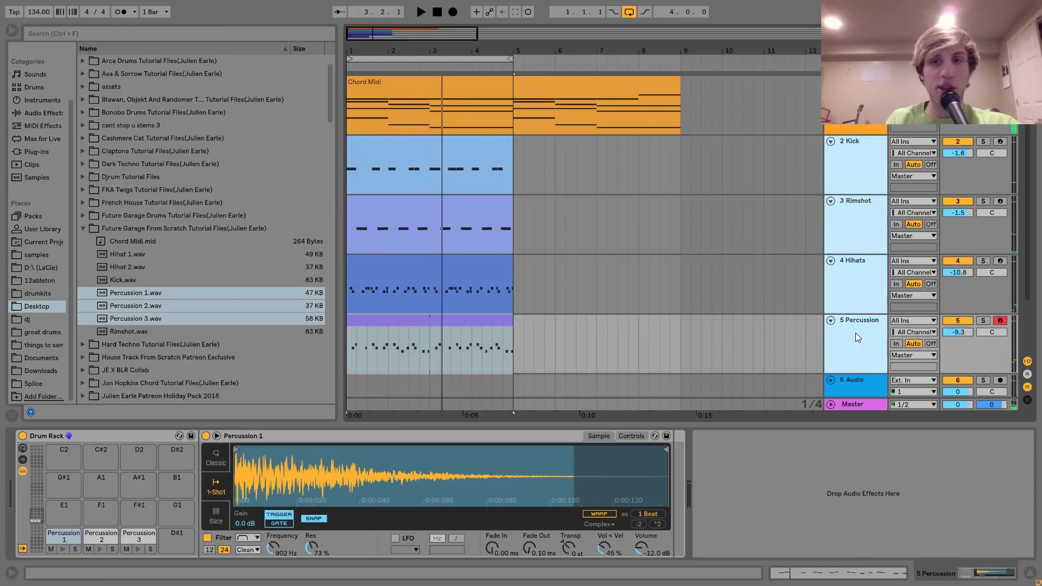
key(ctrl+g)
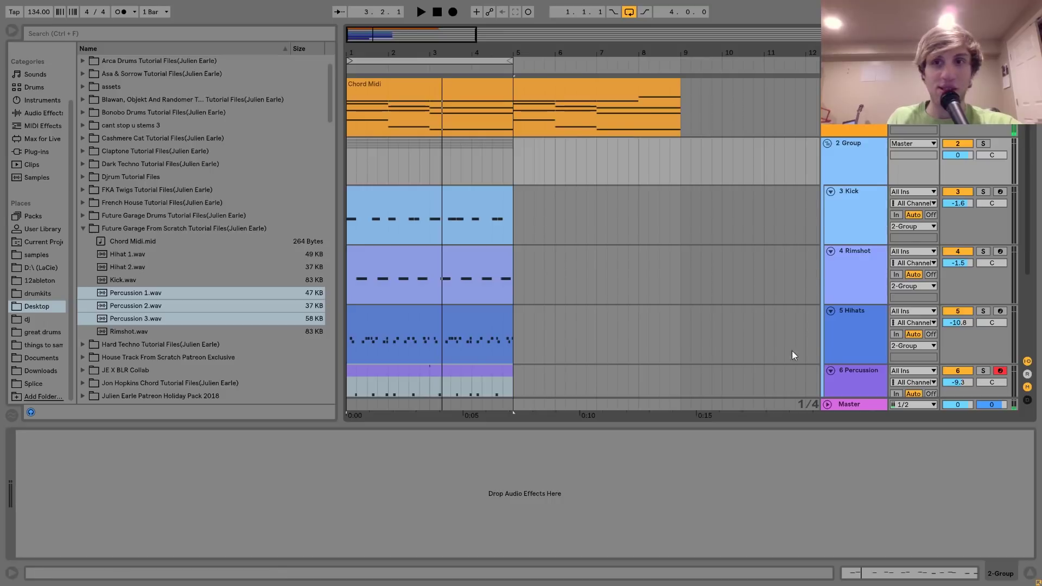
Insert a new MIDI track below the chord track, copy the Chord Midi clip onto it and open the copy's notes.
key(Up)
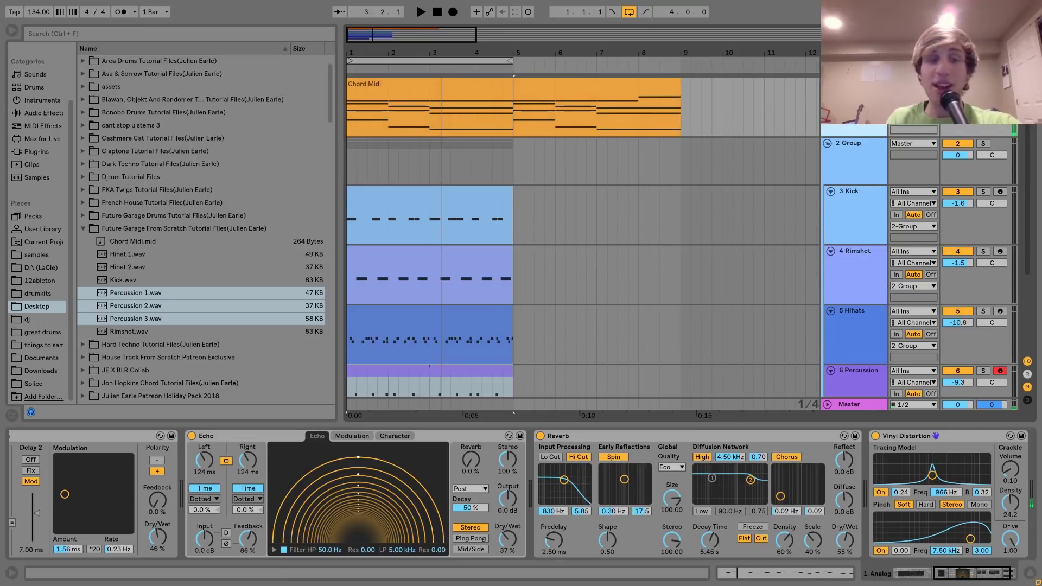
key(ctrl+shift+t)
drag(472, 86, 471, 146)
double_click(471, 147)
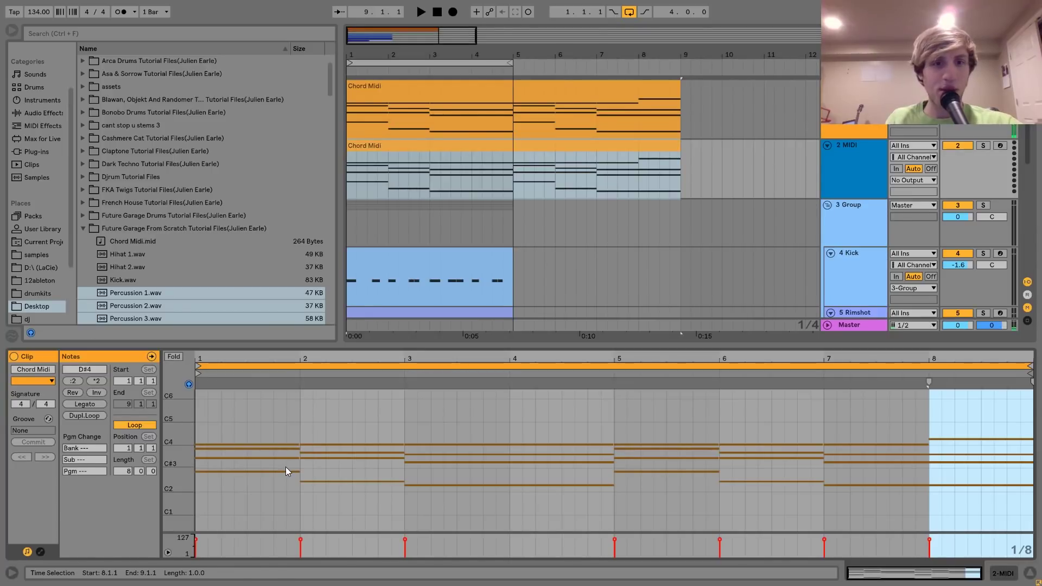
Delete the upper chord notes across all eight bars of the copied clip, keeping only the lowest bass notes.
drag(285, 466, 454, 415)
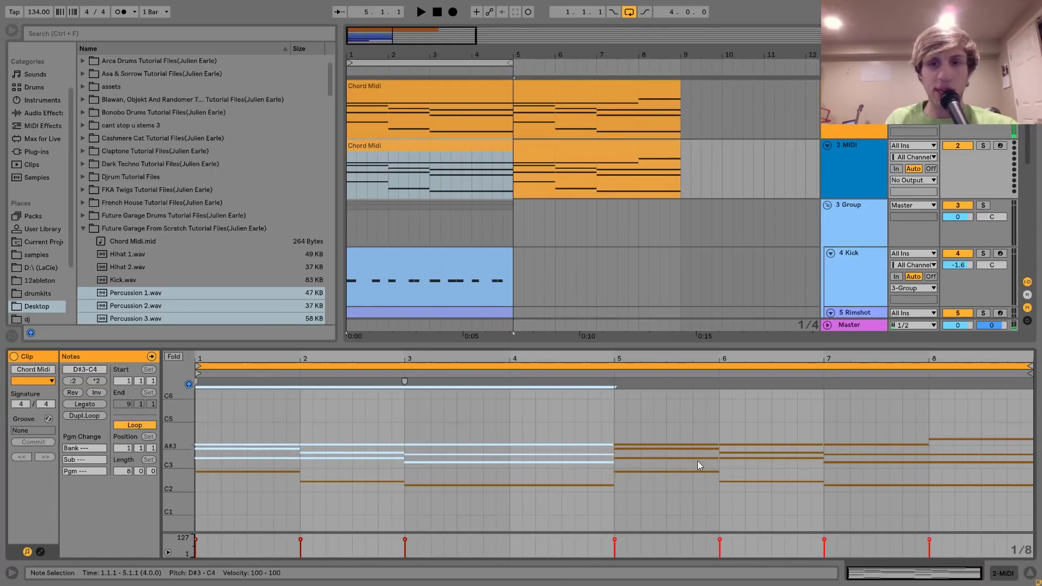
drag(687, 464, 989, 362)
key(Delete)
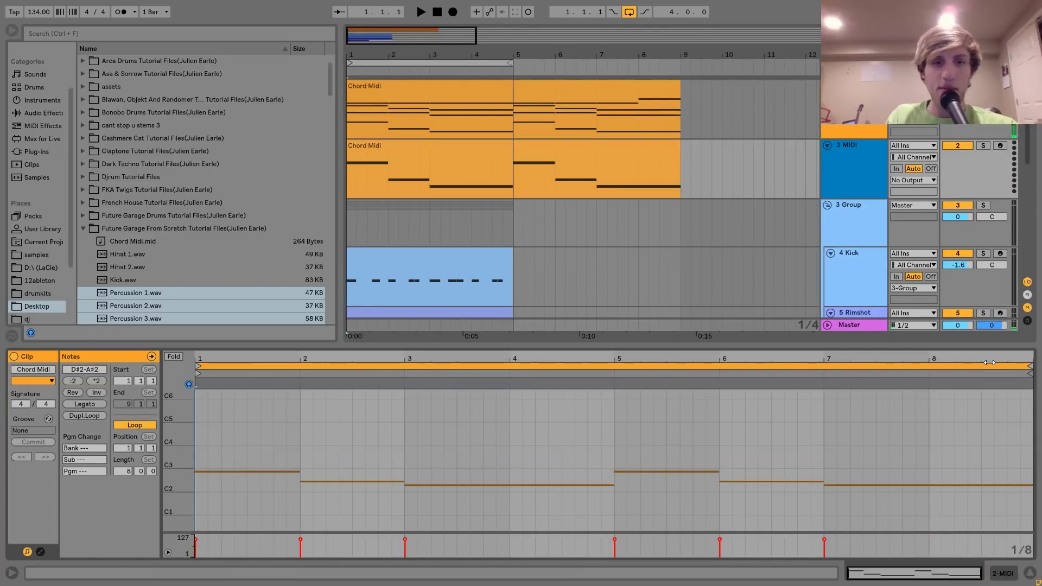
Set the arrangement loop to the full length of the bass clip, from bar 1 to bar 9.
click(844, 166)
click(844, 166)
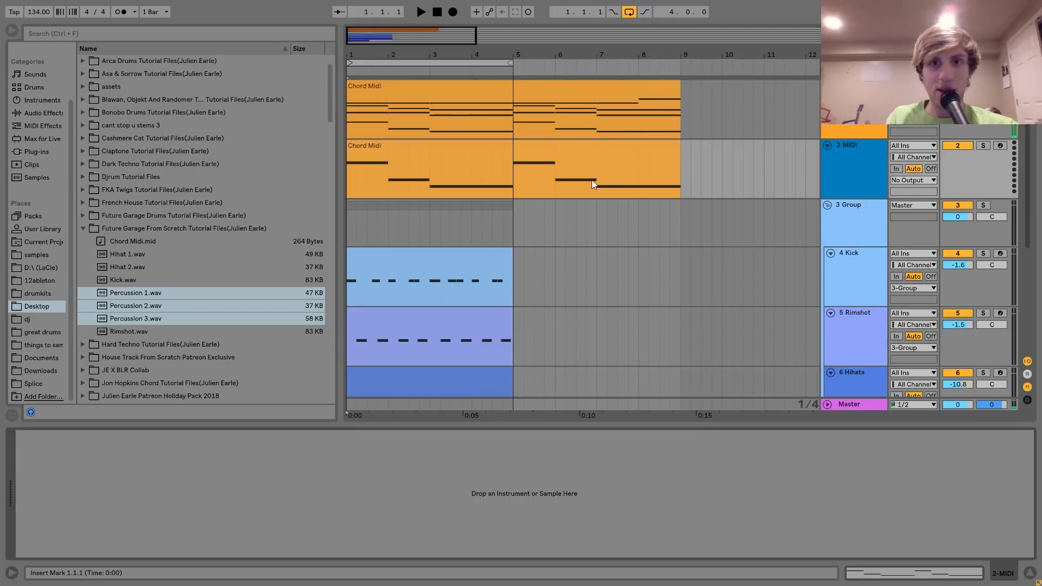
key(ctrl+l)
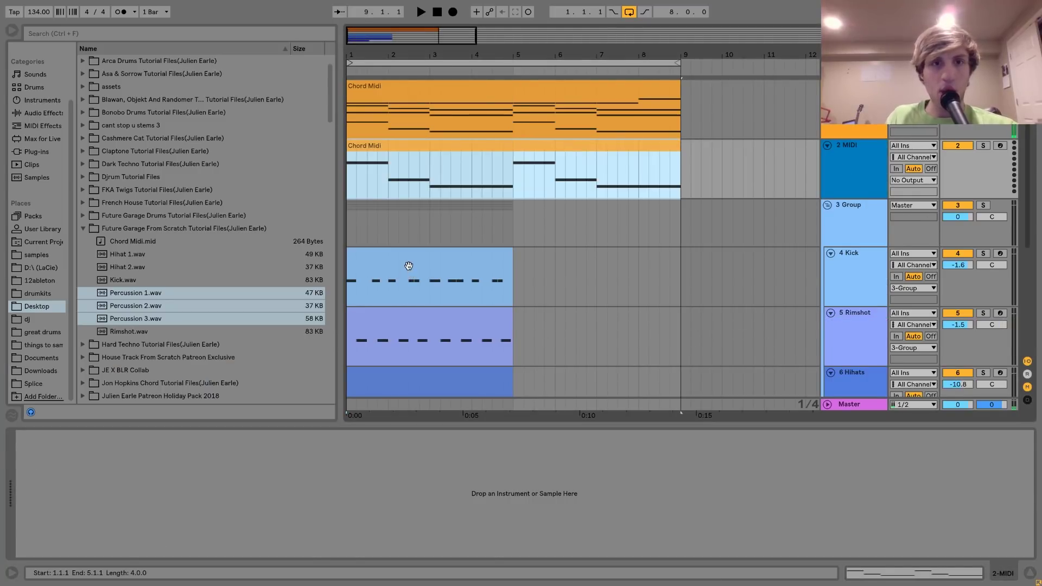
Duplicate the Kick, Rimshot, Hihats and Percussion clips to fill bars 5 to 9.
click(408, 266)
scroll(408, 266, down, 3)
shift+click(454, 333)
key(ctrl+d)
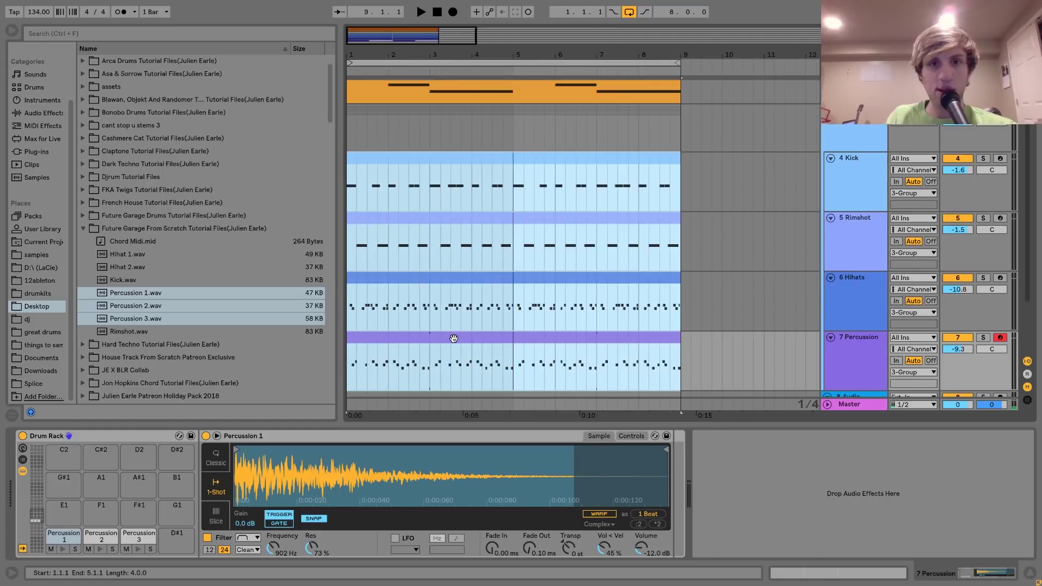
Rename the drum tracks' group as Drum Group.
key(ctrl+g)
click(847, 230)
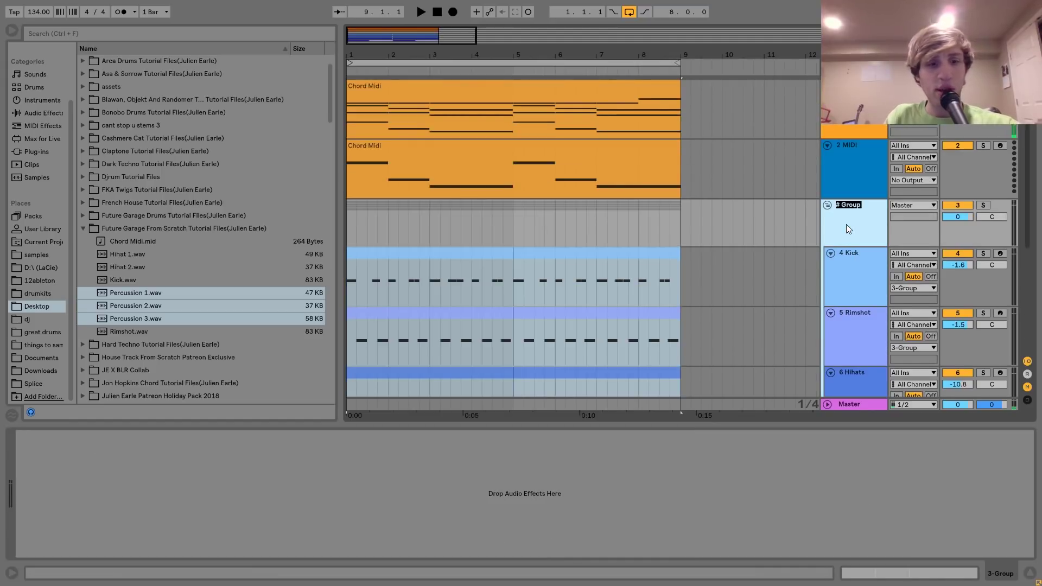
text(# Drum)
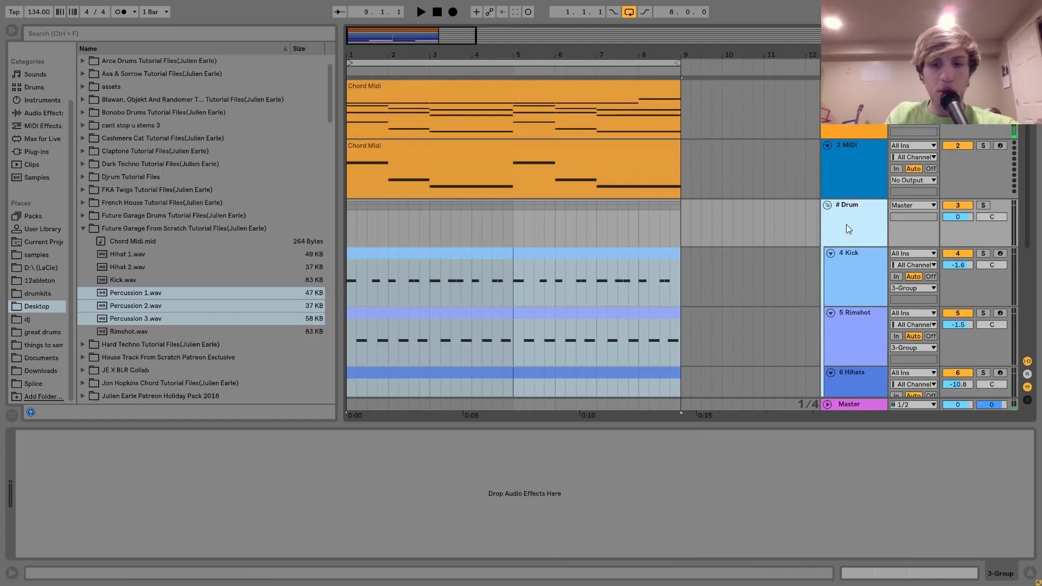
text( Group)
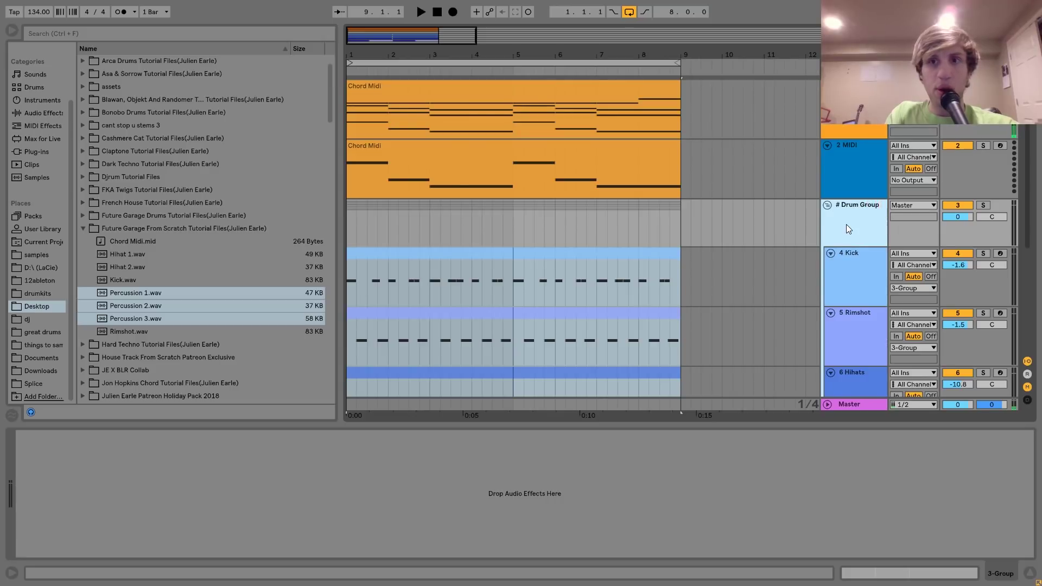
key(Return)
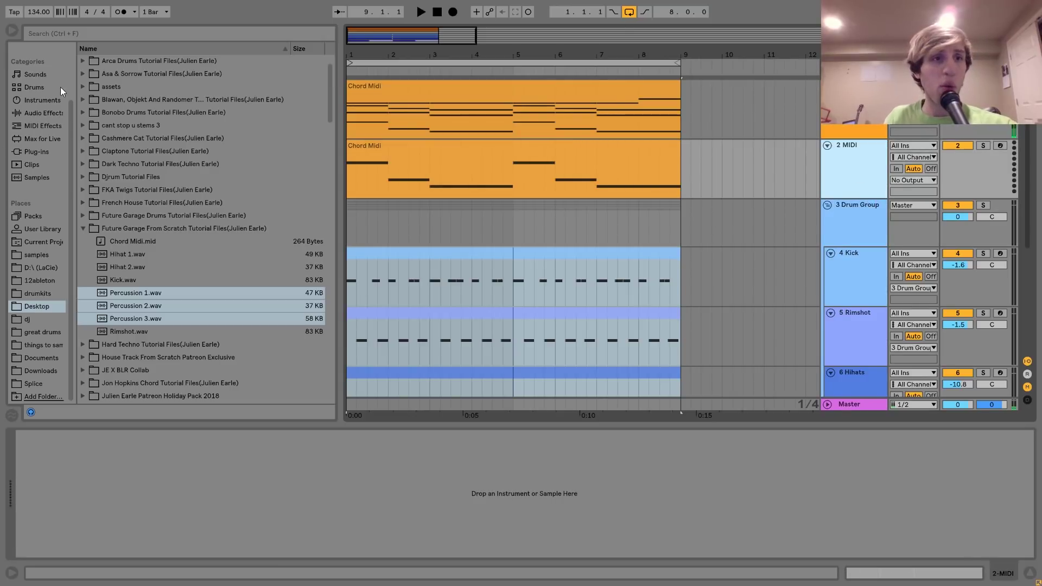
Load Operator onto the new bass MIDI track and choose the algorithm with all four oscillators in parallel.
click(45, 100)
click(117, 151)
drag(116, 152, 420, 174)
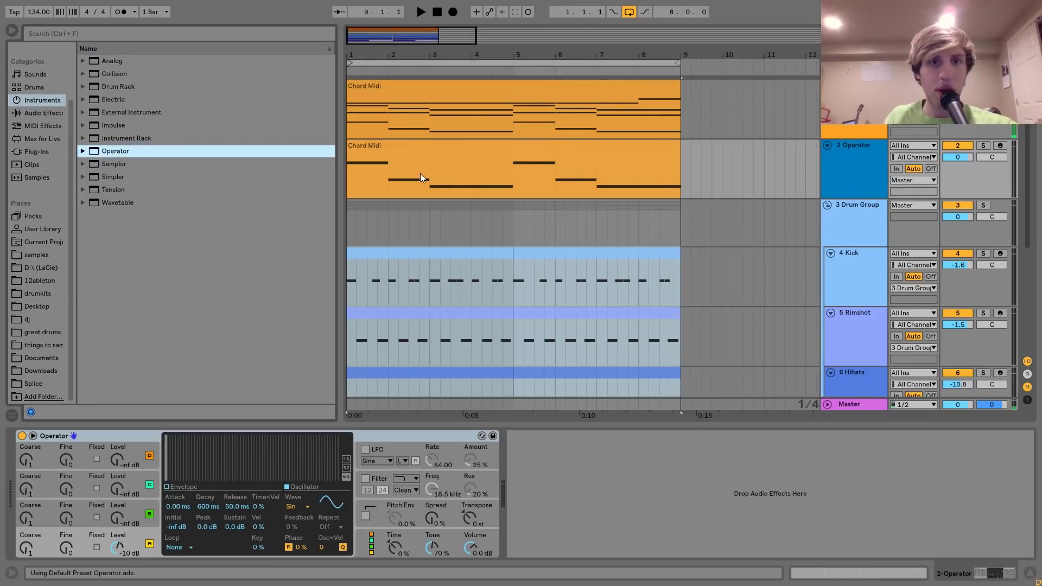
click(374, 546)
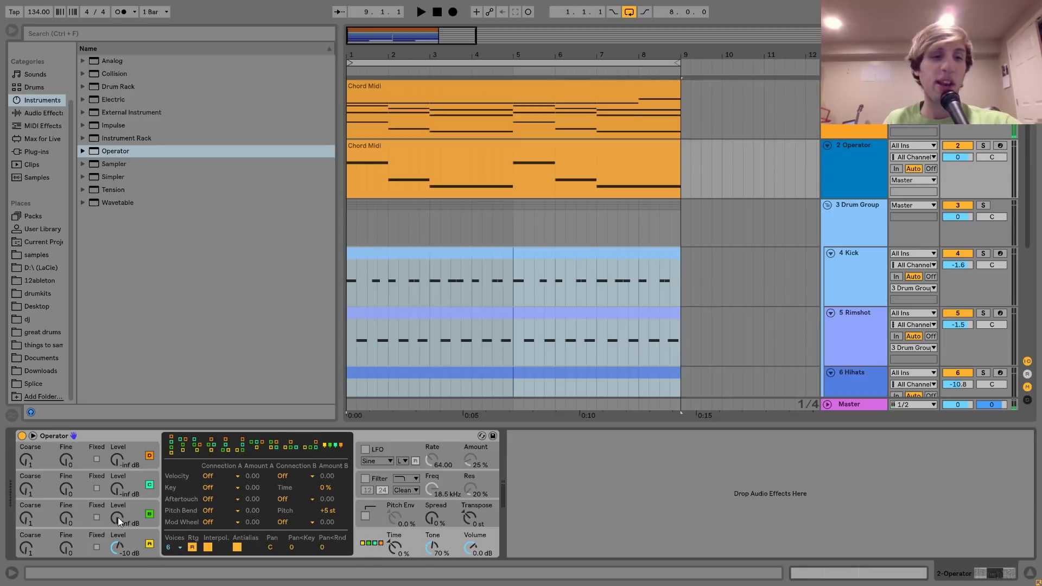
Raise Operator's oscillator B level to -10 dB and set its waveform to Saw D.
drag(118, 517, 118, 513)
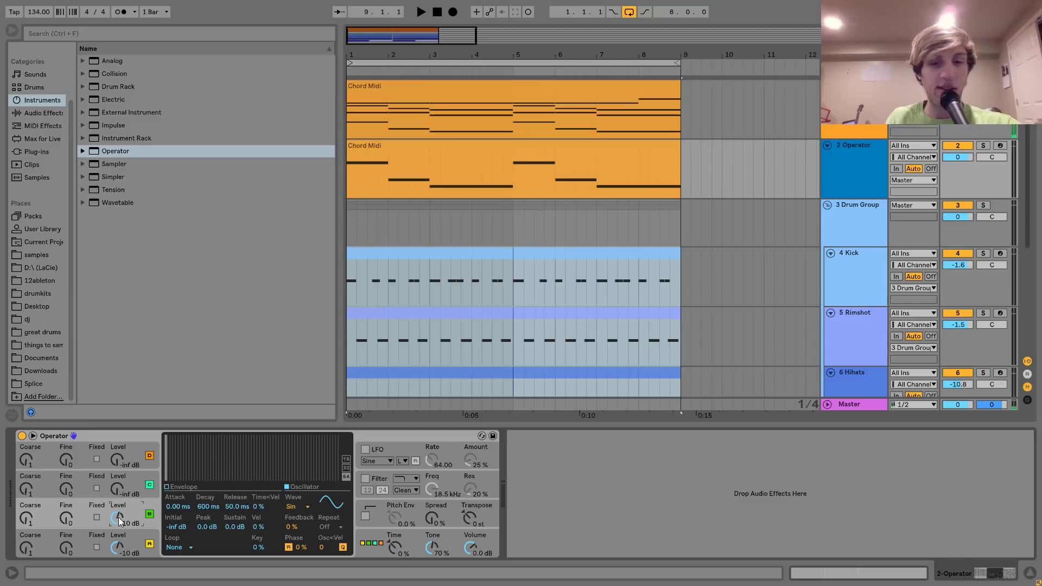
click(305, 505)
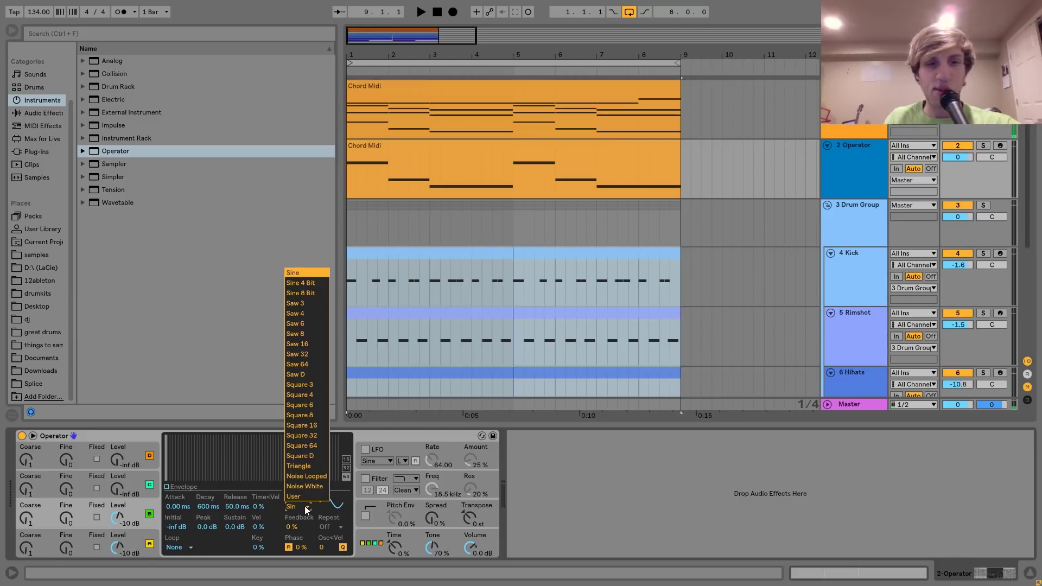
click(294, 373)
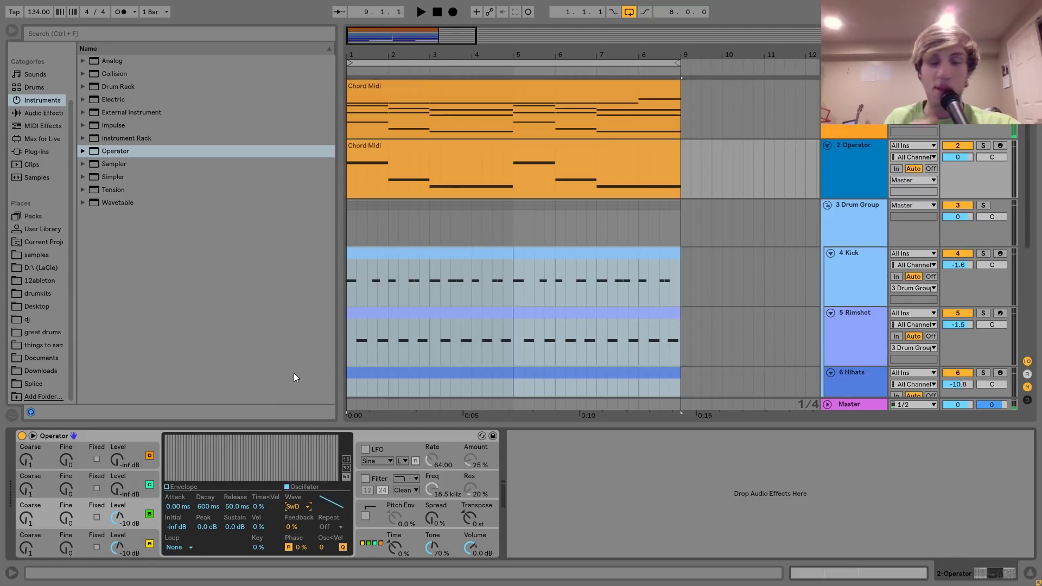
Set oscillator A's waveform to Saw D as well and select oscillator B again.
click(150, 533)
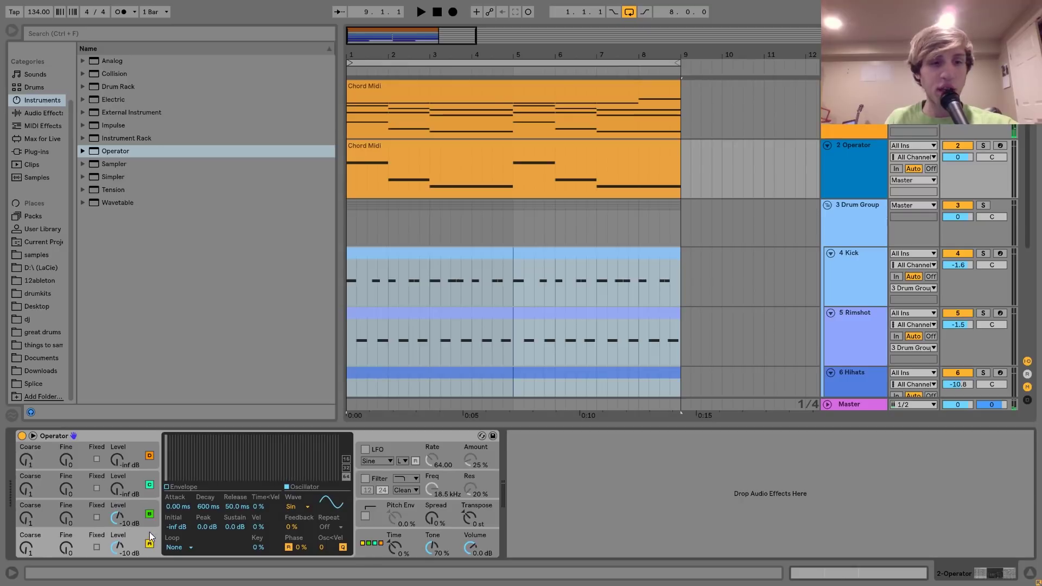
click(301, 504)
click(306, 374)
click(74, 508)
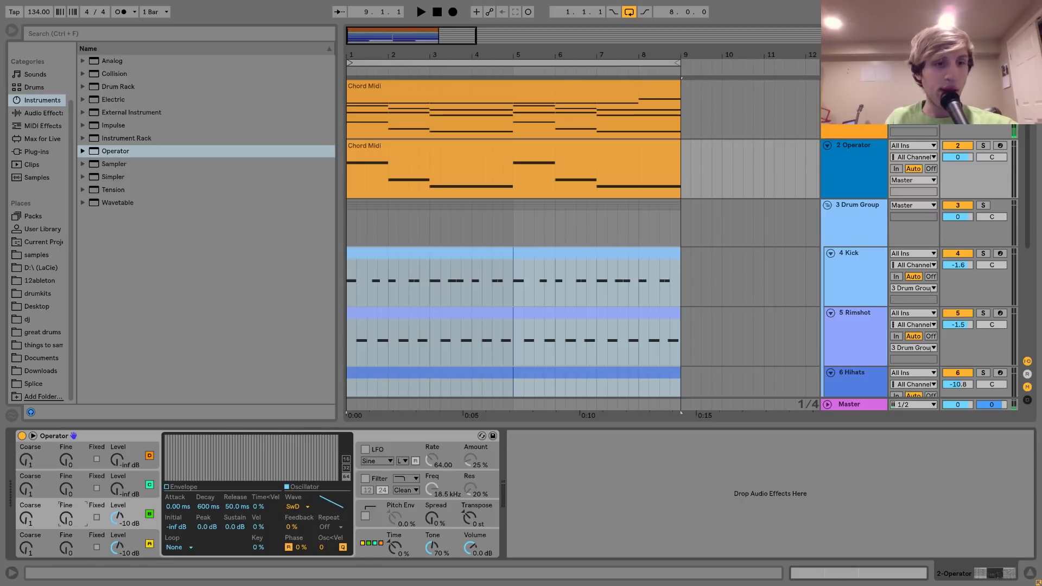
Detune Operator's oscillator B by setting Fine to 13, and lower the bass track's volume to -8.6 dB.
drag(74, 509, 74, 517)
key(space)
key(space)
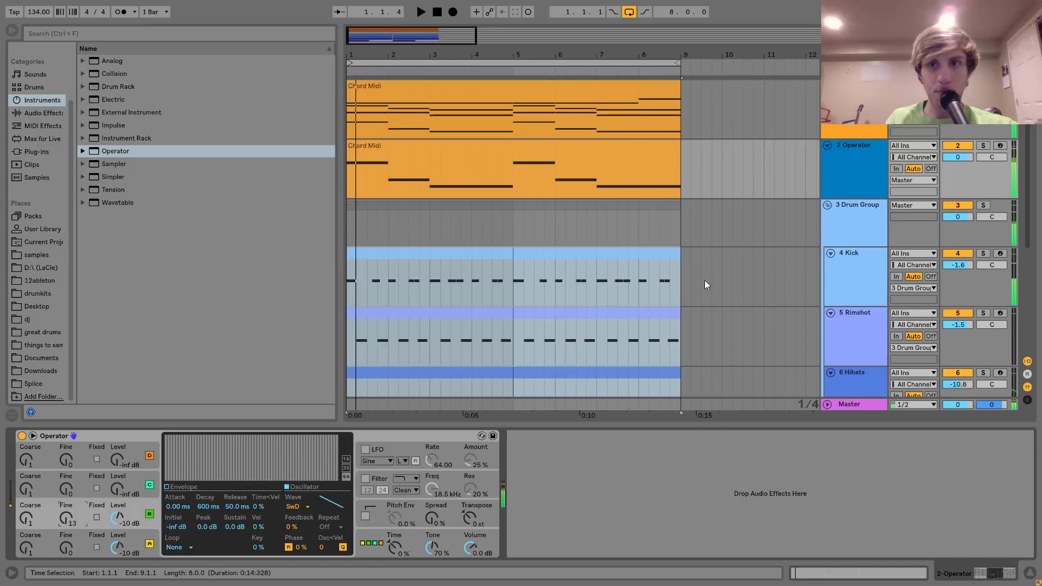
click(958, 157)
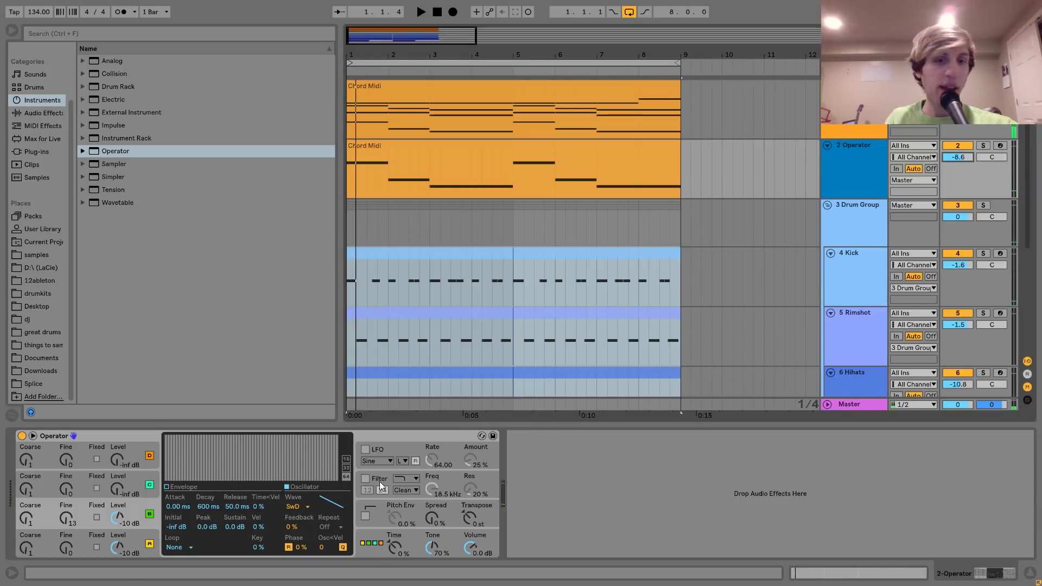
Enable Operator's filter with a 198 Hz frequency and 48% resonance, and arm the bass track for auditioning.
click(364, 478)
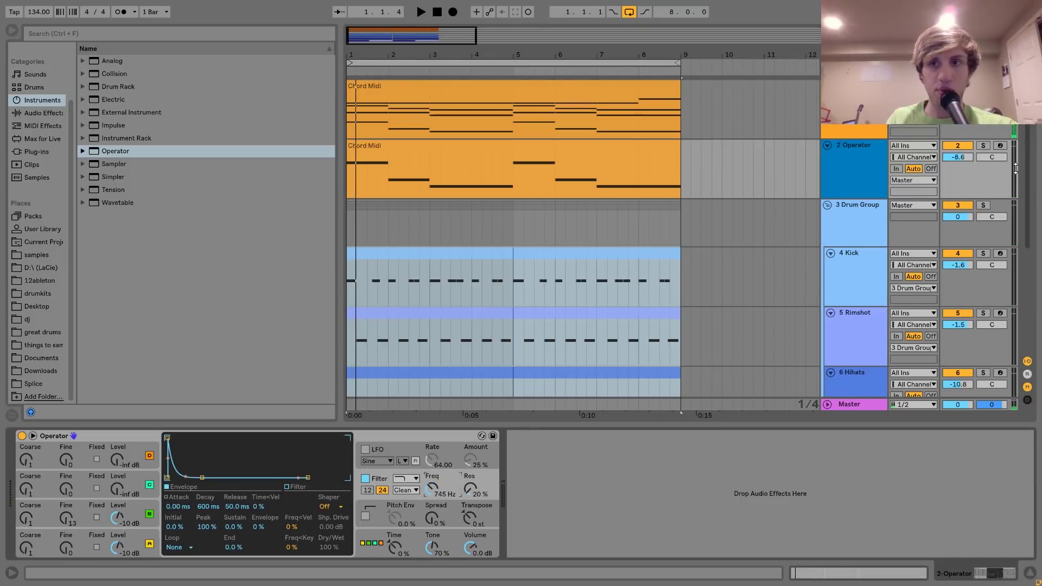
click(1000, 147)
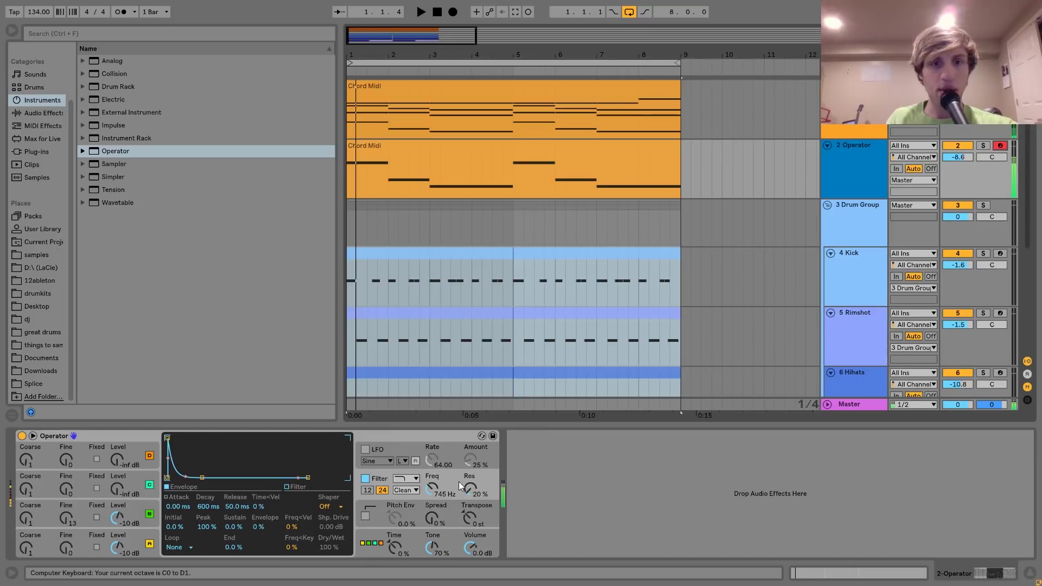
drag(470, 488, 470, 486)
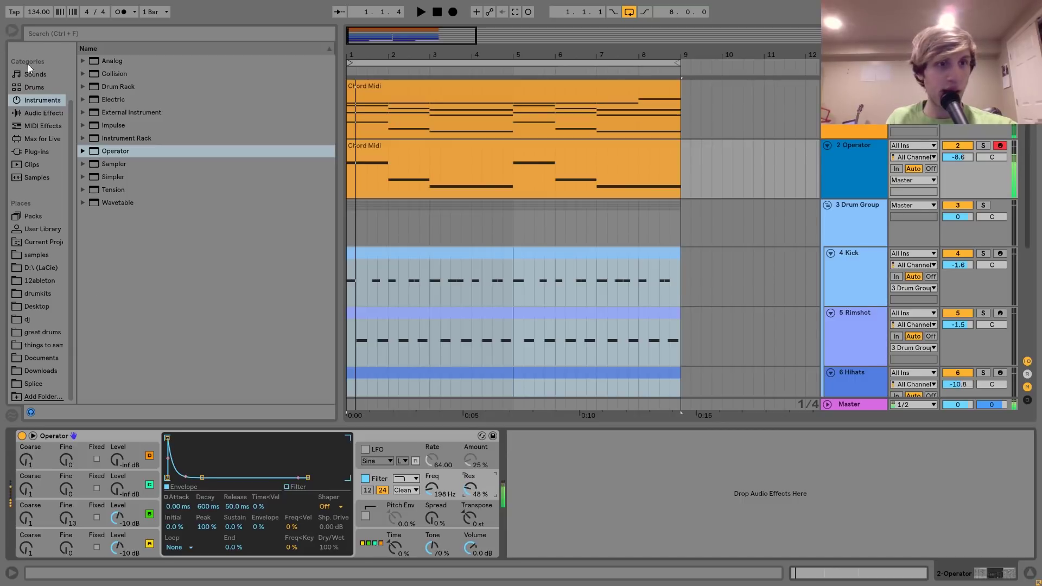
Add a Saturator after Operator on the bass track with Drive at 7.43 dB and Base at 3.43.
click(51, 113)
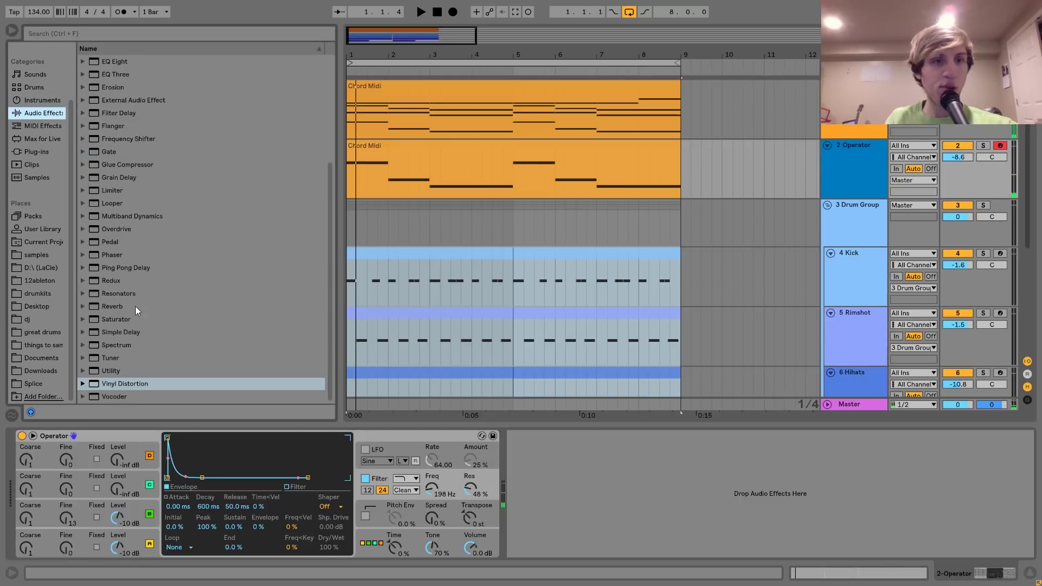
click(123, 320)
double_click(123, 319)
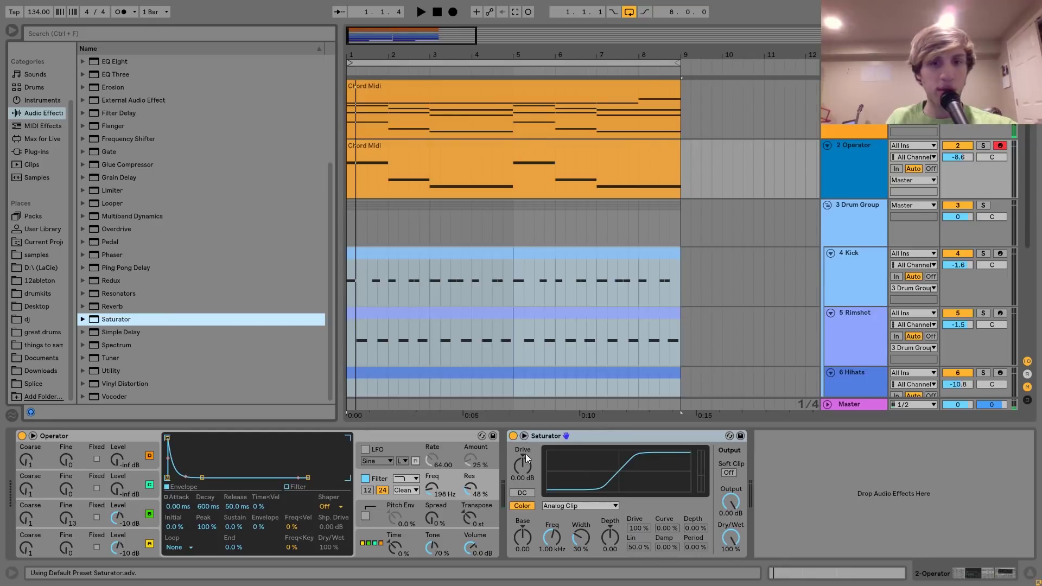
drag(522, 466, 523, 465)
key(a)
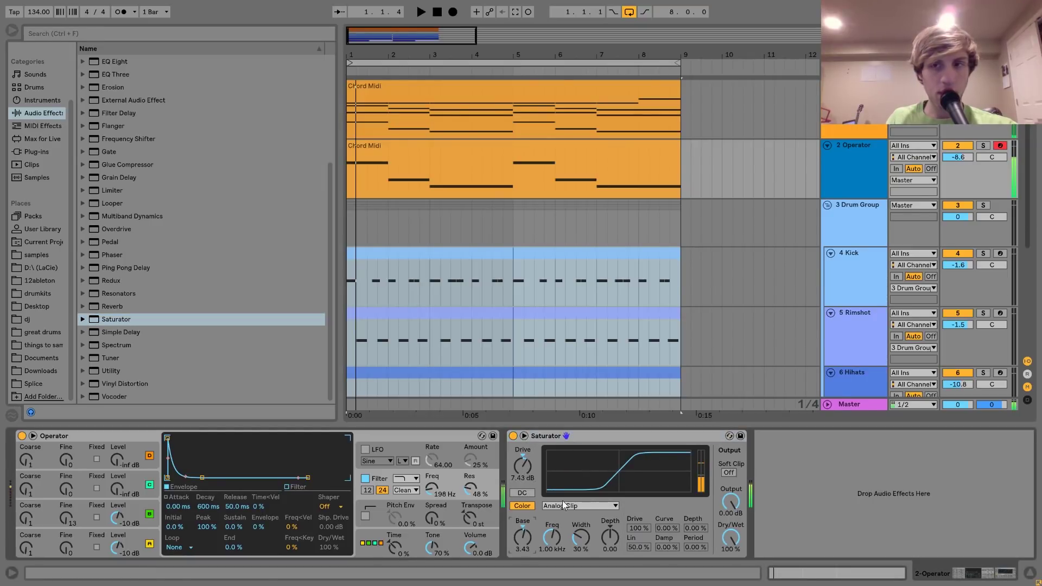
Lower Operator's filter frequency to 113 Hz and balance the bass track's volume at -12.4 dB during playback.
drag(957, 157, 958, 166)
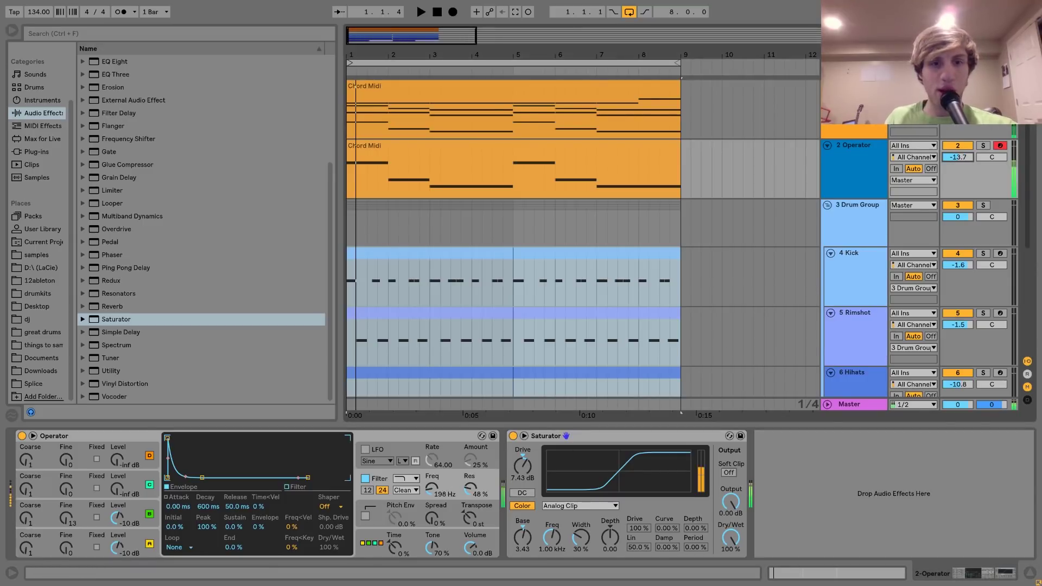
drag(432, 488, 433, 502)
key(space)
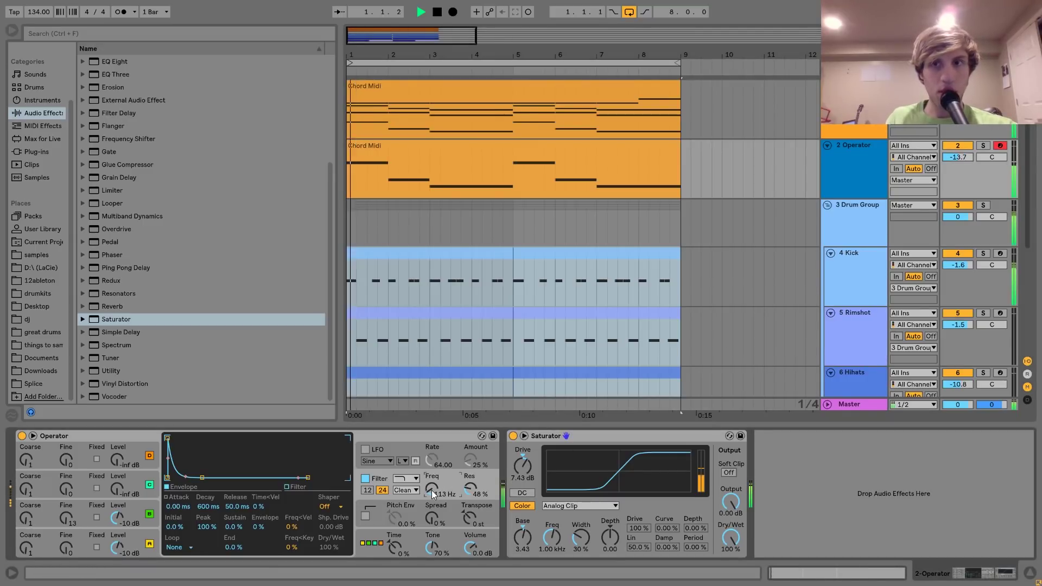
drag(965, 162, 965, 154)
key(space)
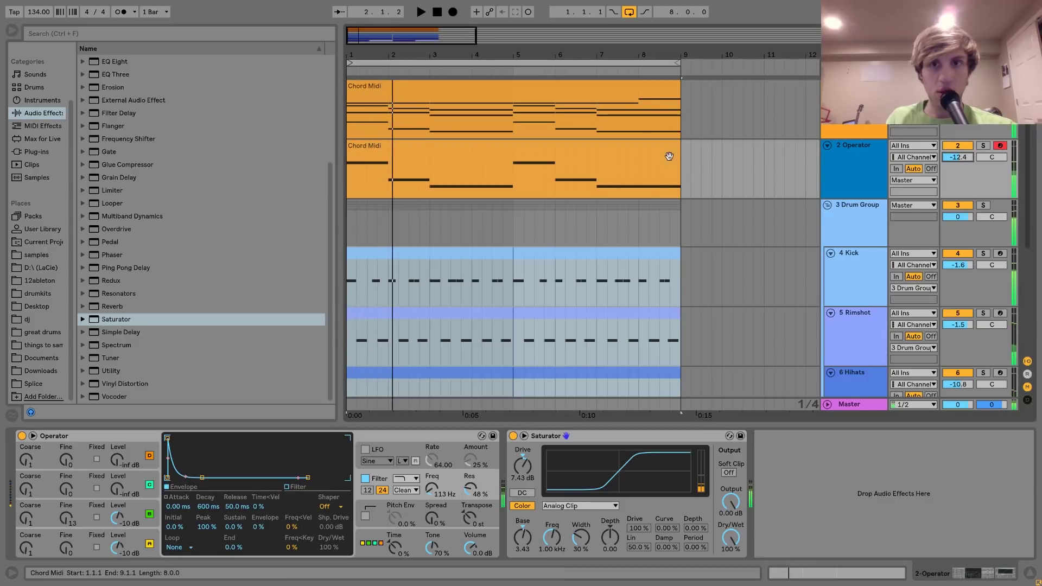
Transpose all notes in the bass clip down one octave and play it back from the start.
click(660, 152)
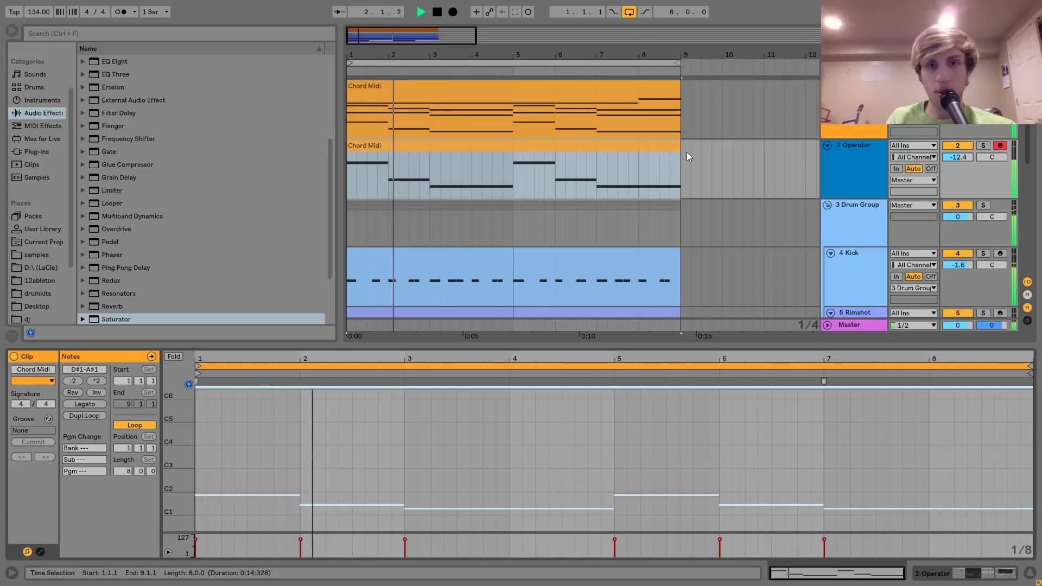
key(shift+Down)
key(space)
key(space)
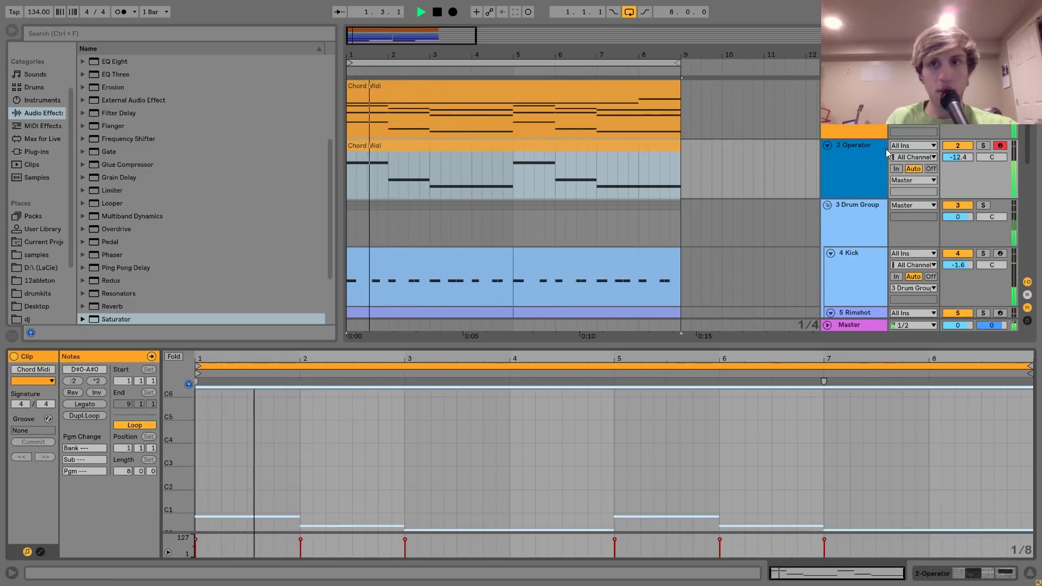
Lower the bass track's volume to -13.3 dB while the loop plays.
click(870, 155)
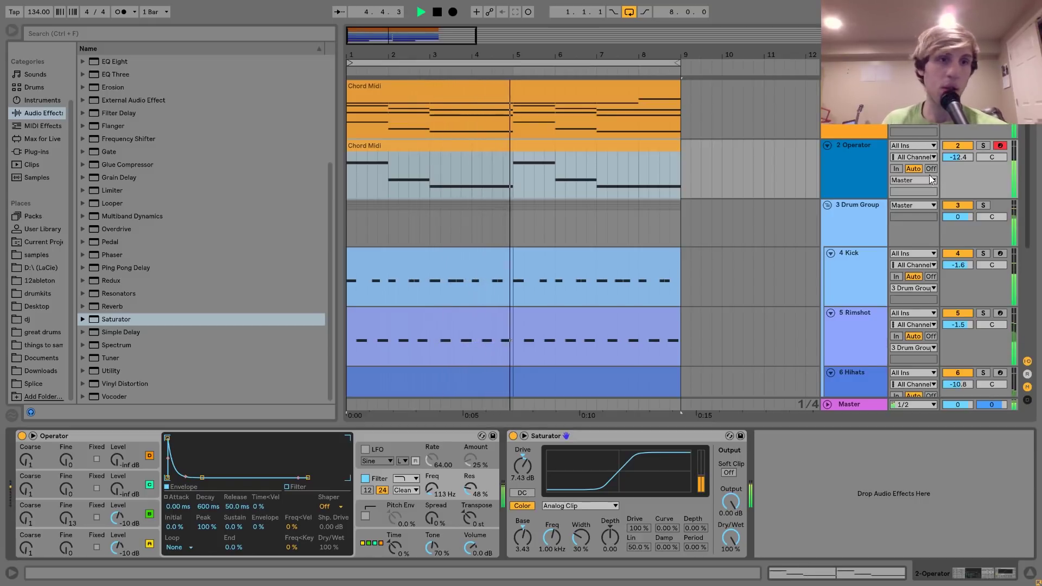
click(863, 214)
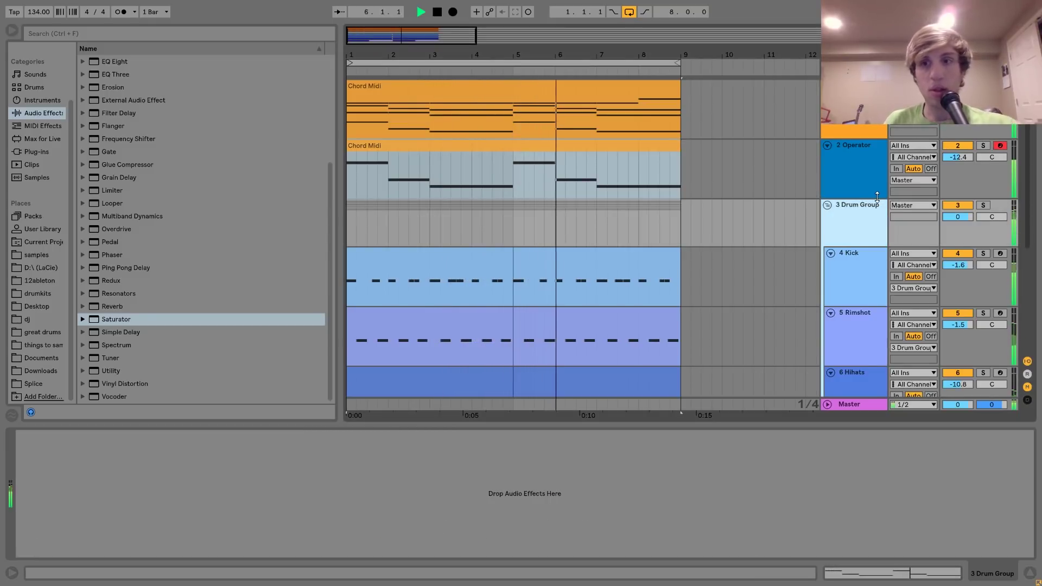
key(Tab)
key(Tab)
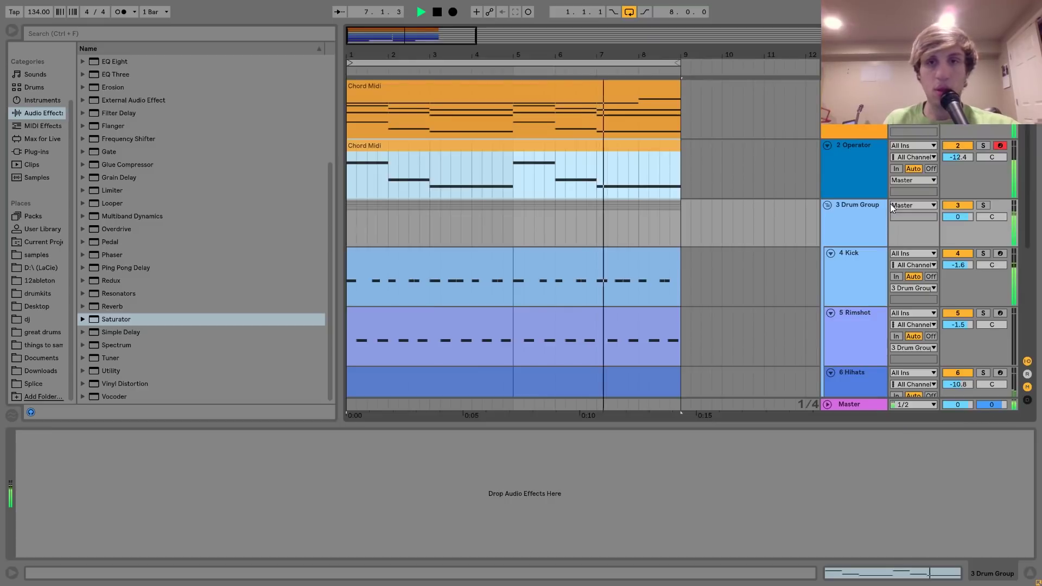
click(957, 157)
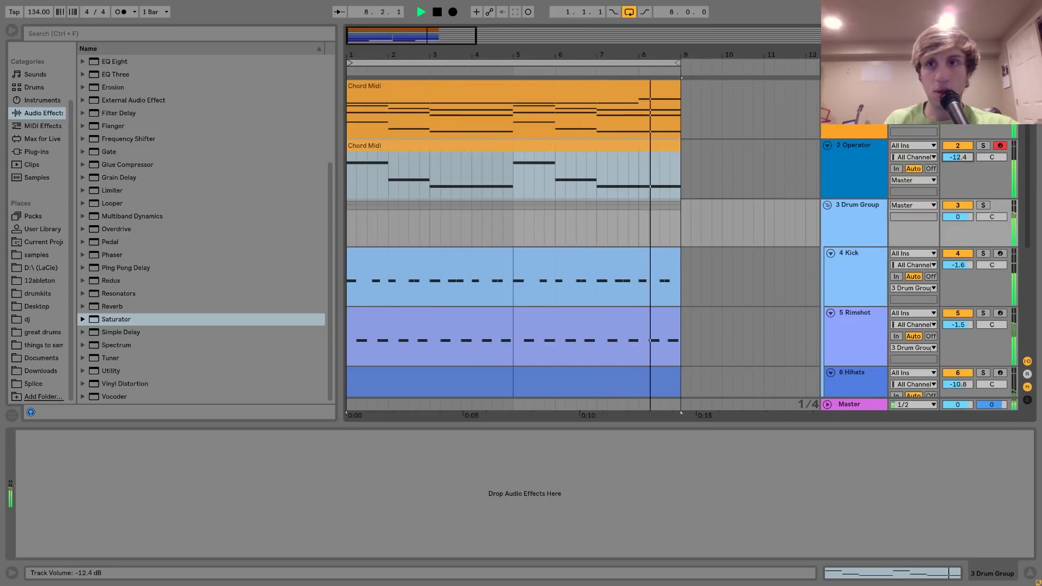
drag(958, 157, 957, 161)
Solo and collapse the Drum Group, and load Drum Buss onto it.
click(960, 217)
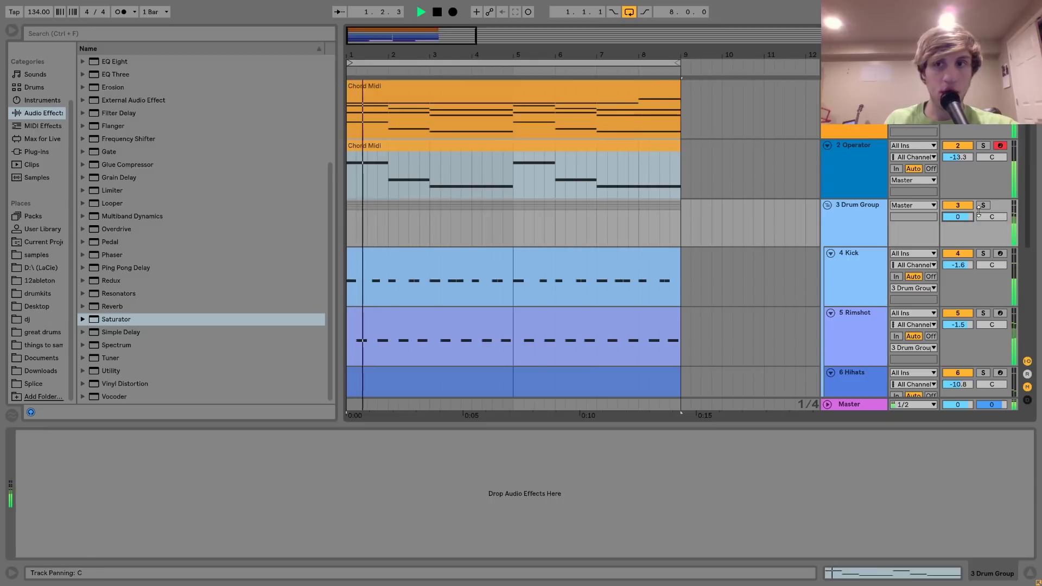
key(space)
click(827, 205)
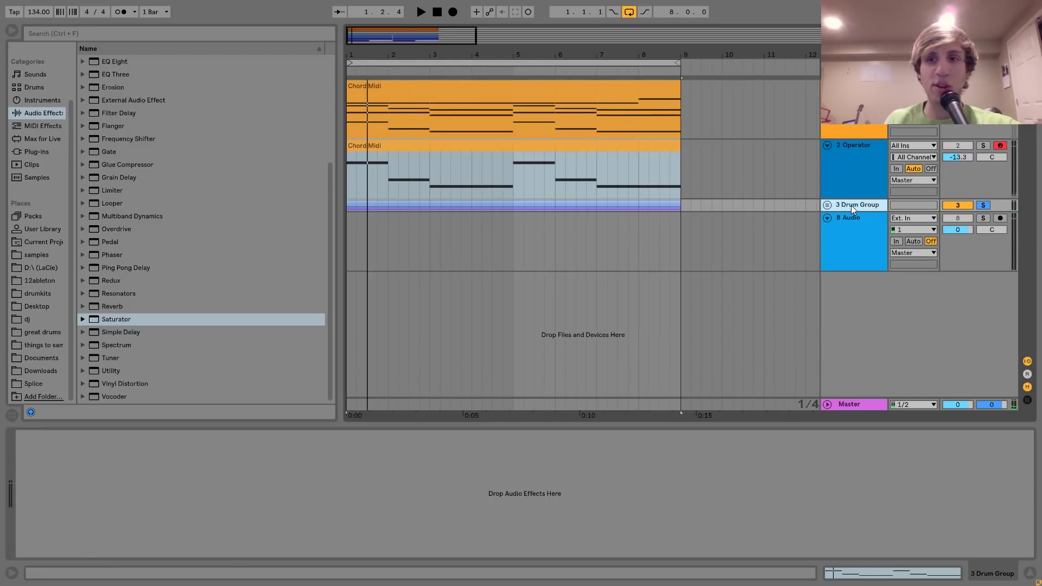
scroll(156, 180, up, 4)
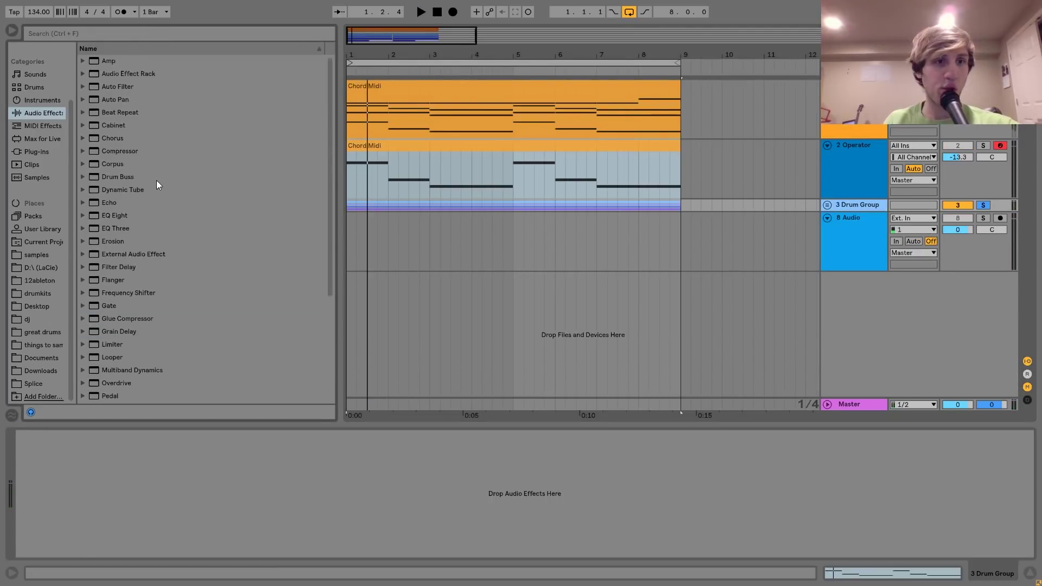
double_click(122, 177)
Add the Multiband Dynamics OTT preset after Drum Buss and audition the drums with Drum Buss bypassed.
scroll(132, 356, down, 1)
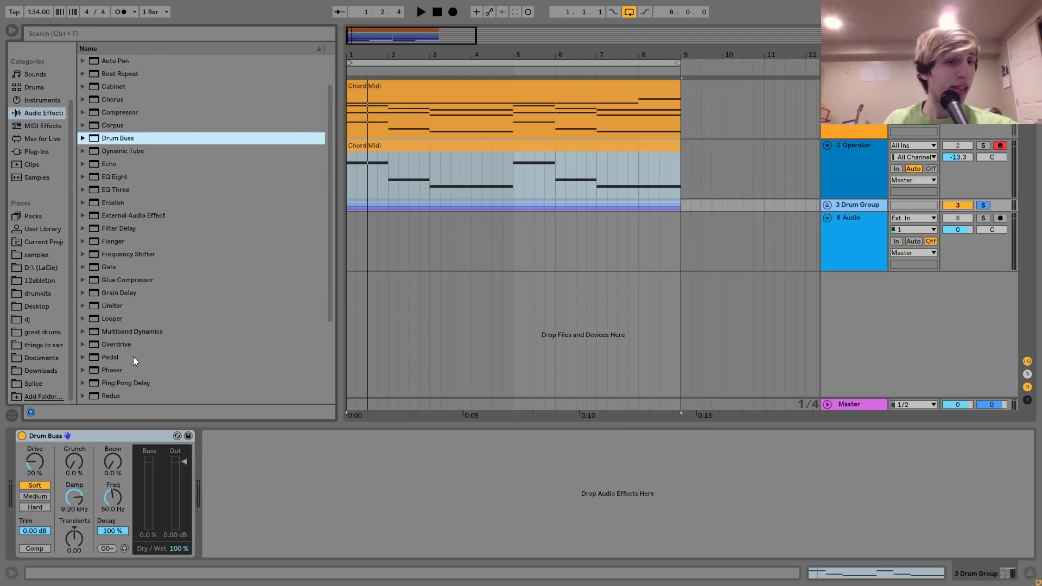
click(83, 330)
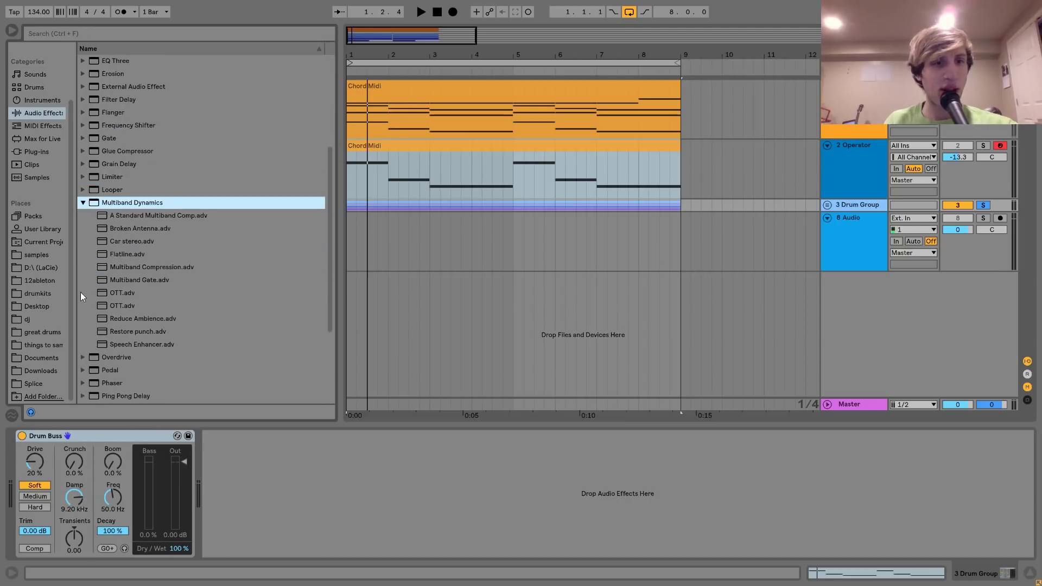
double_click(132, 293)
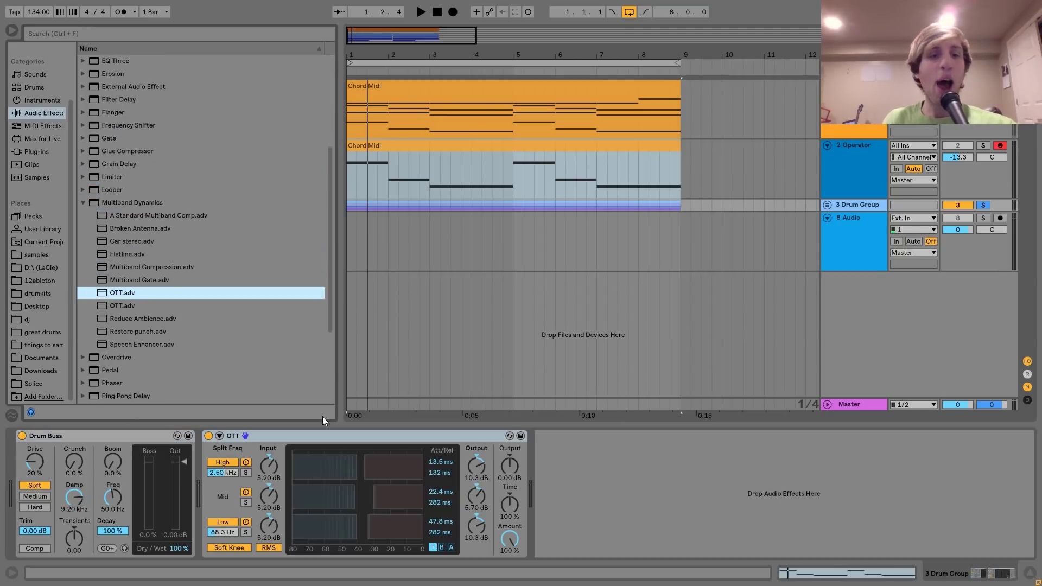
click(21, 435)
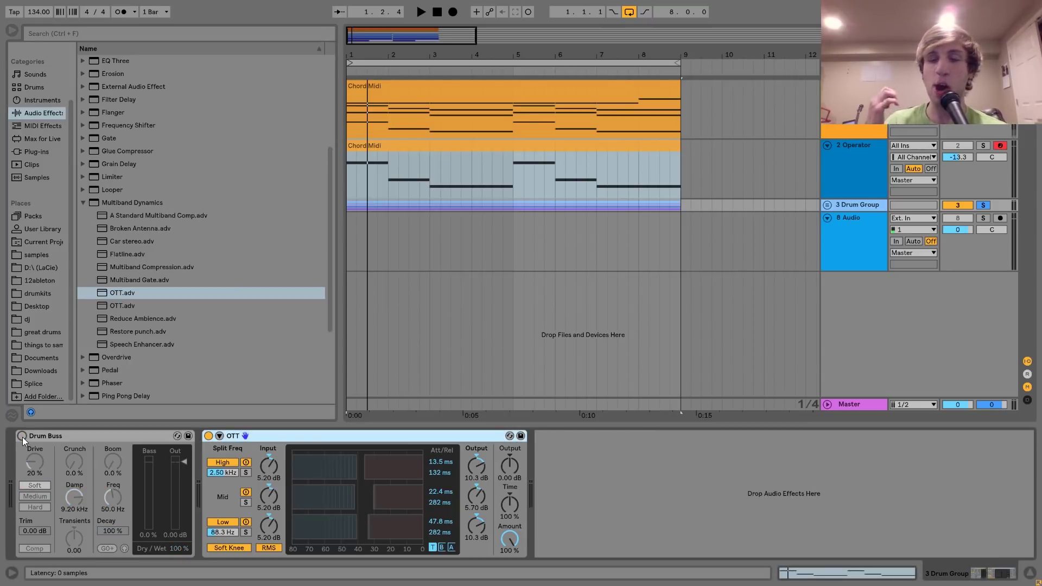
key(space)
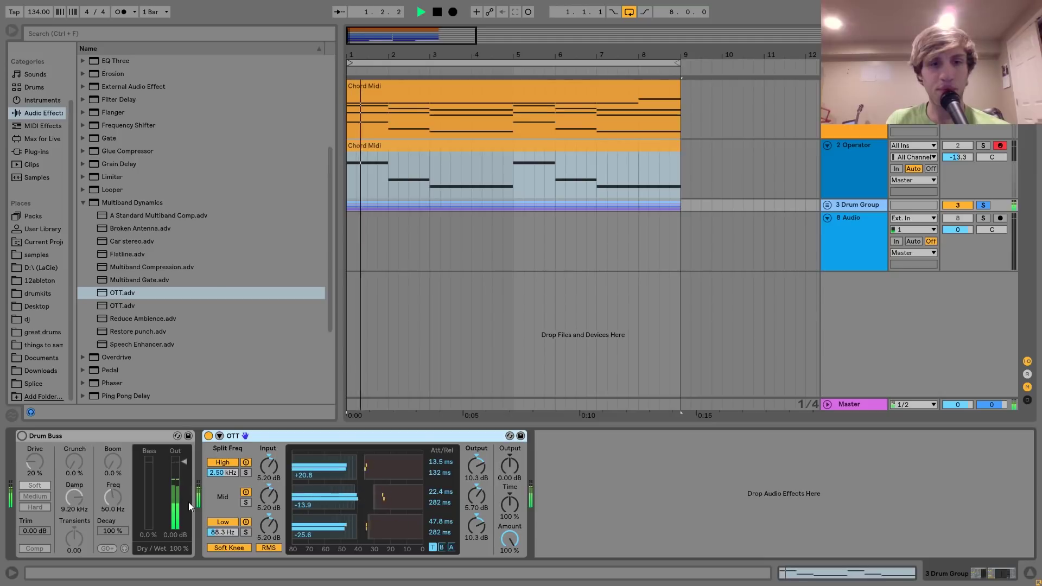
key(space)
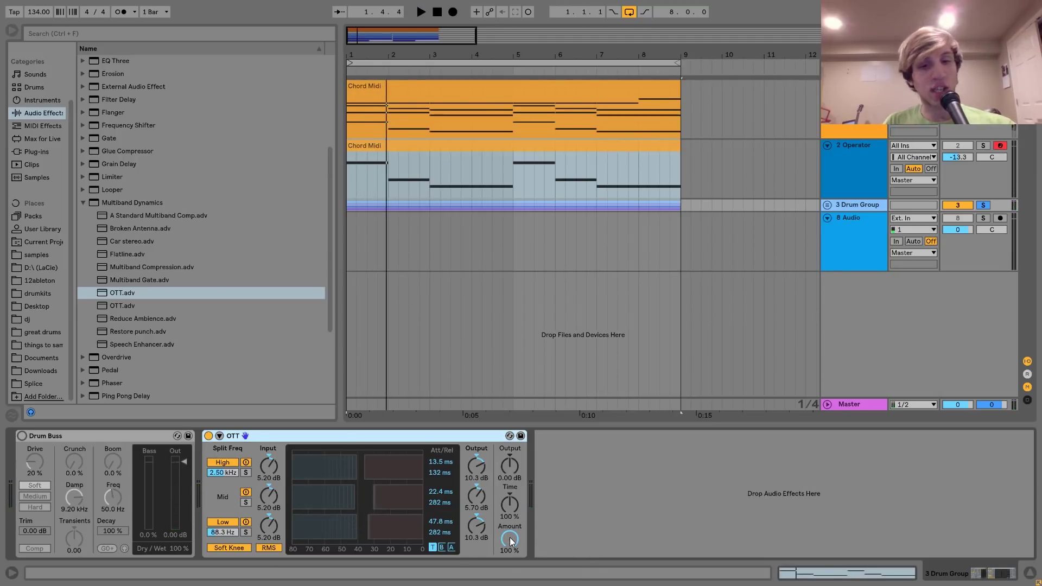
Reduce OTT's Amount to 30%, comparing the drums with OTT bypassed and active.
drag(510, 541, 510, 552)
key(space)
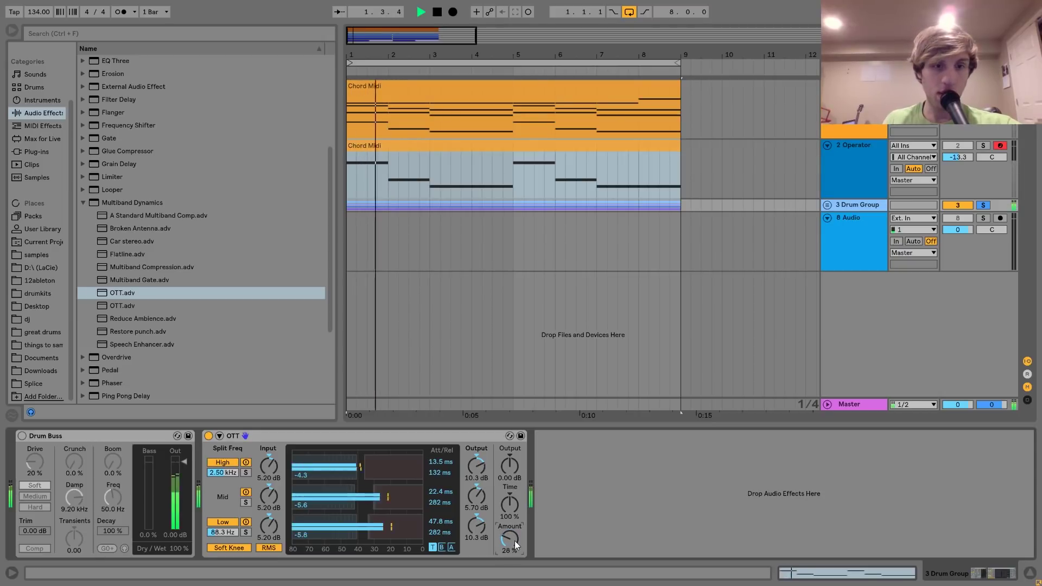
key(space)
click(210, 436)
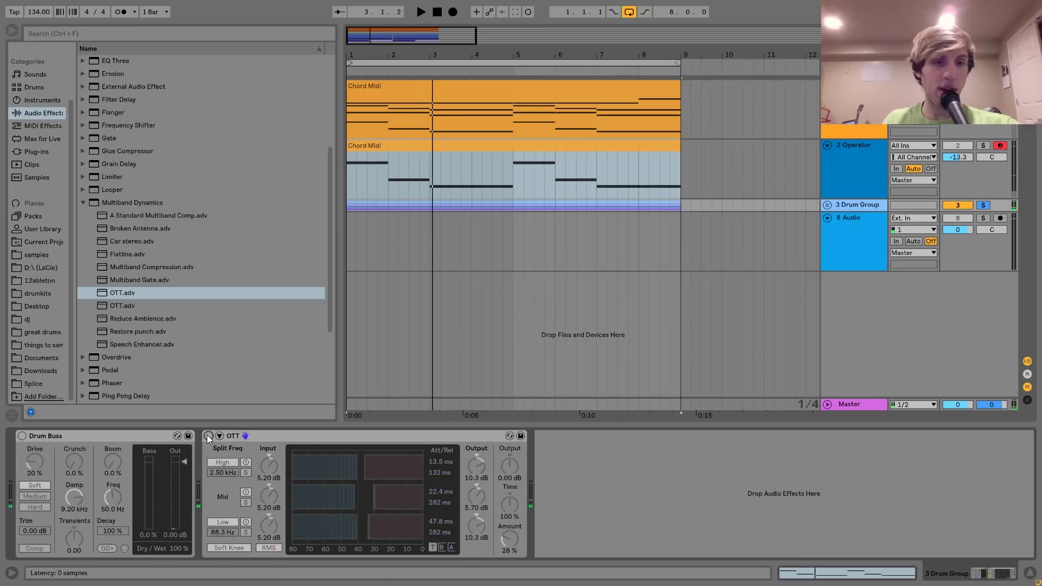
key(space)
click(208, 436)
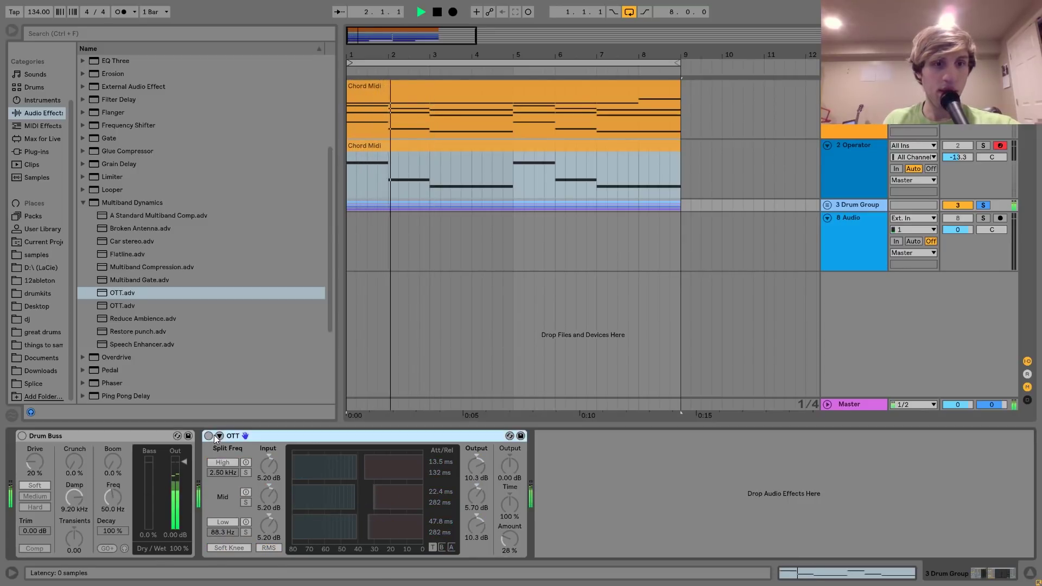
click(208, 436)
key(space)
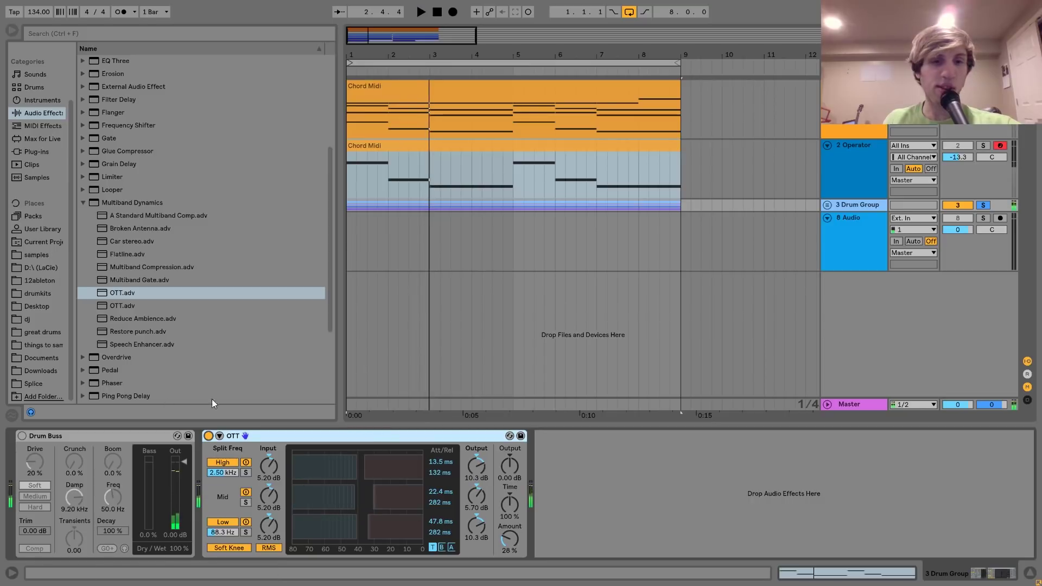
drag(513, 548, 513, 545)
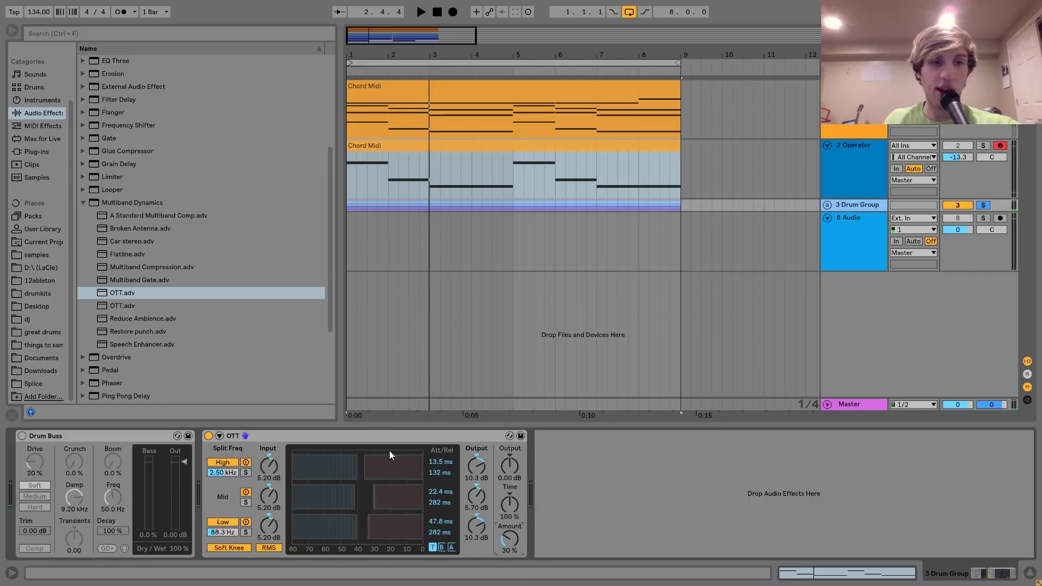
Reactivate Drum Buss and move it after OTT in the Drum Group's effect chain.
click(21, 435)
drag(80, 437, 594, 529)
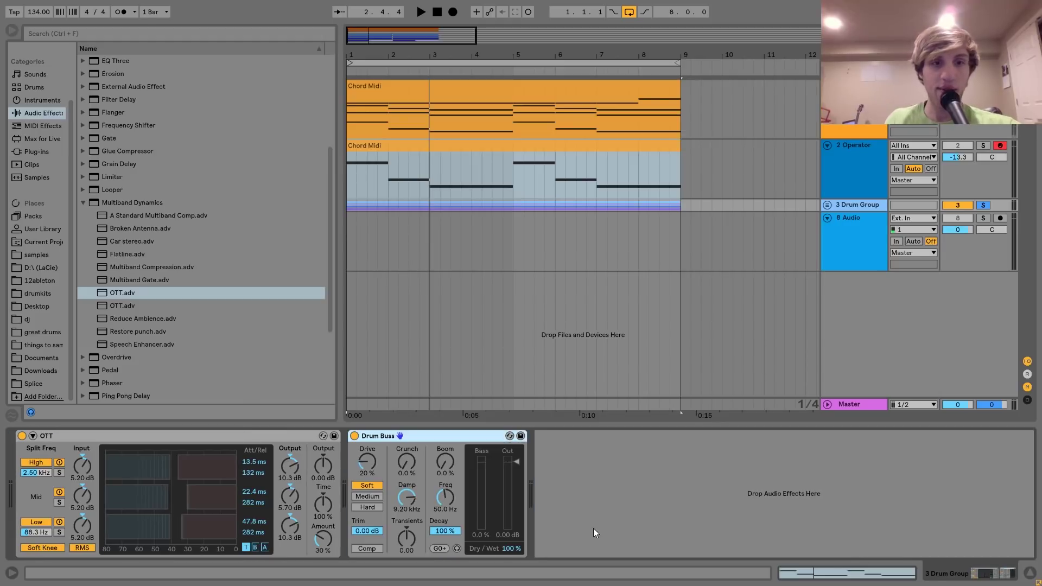
Set Drum Buss Crunch to 36%, Transients to -0.03 and Boom to 37% while the drums play.
key(space)
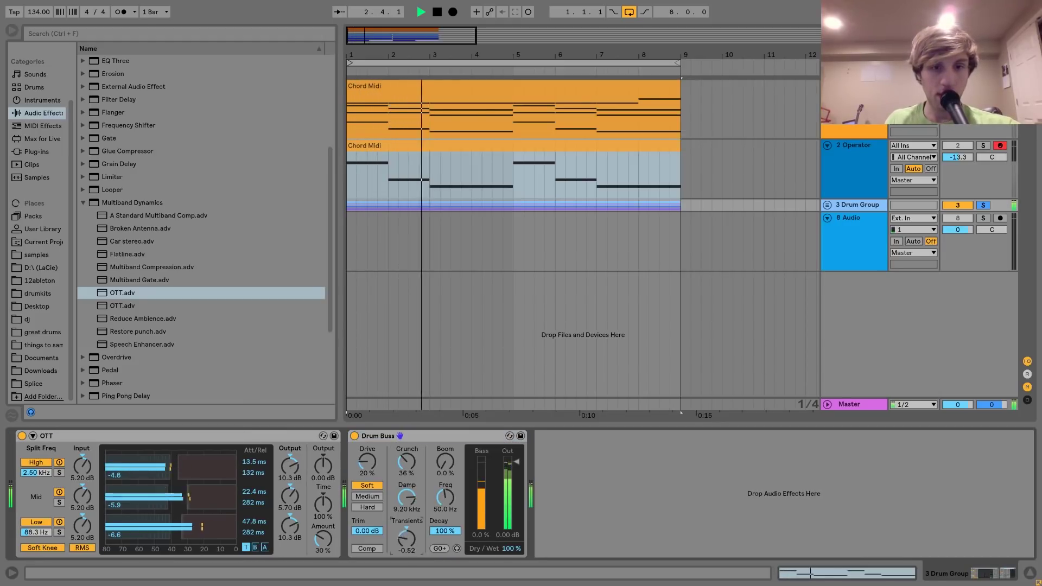
drag(406, 538, 406, 521)
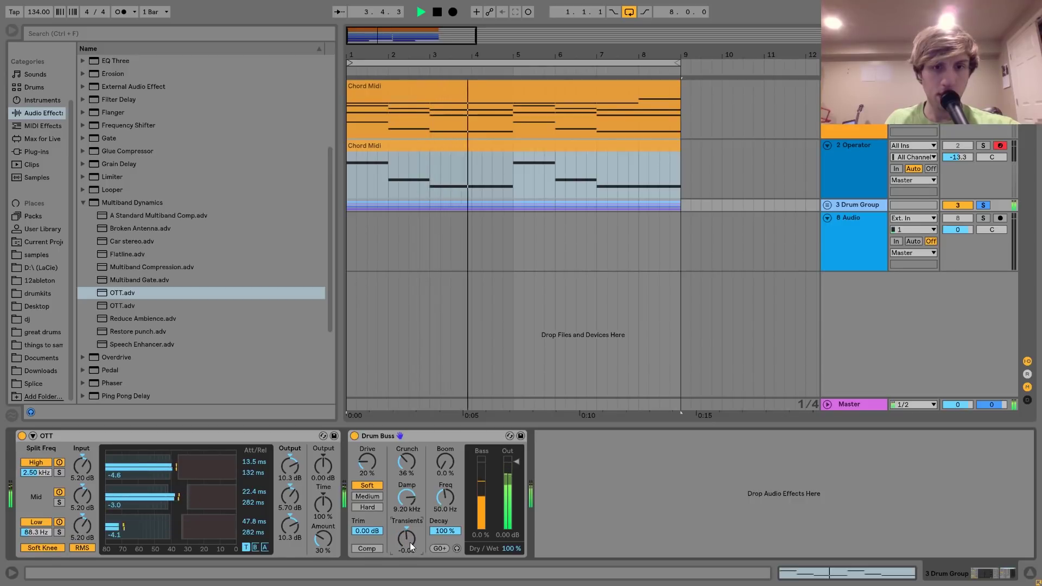
mouse_move(445, 460)
mouse_down()
mouse_move(445, 431)
mouse_move(449, 475)
mouse_up()
key(space)
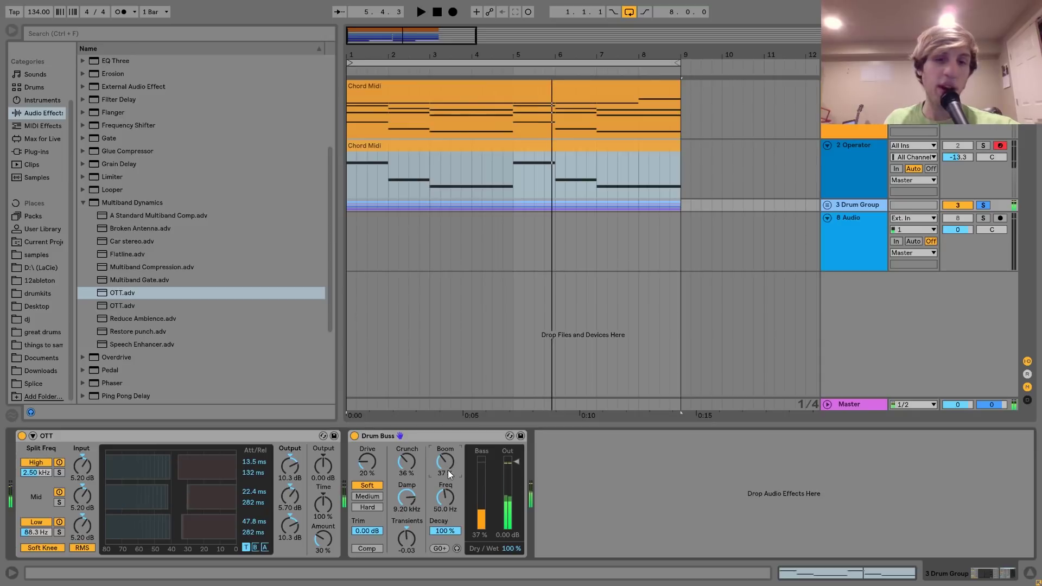
Check the lowest note of the first chord in the chord clip and return to the Drum Group's effect chain.
double_click(420, 98)
click(229, 461)
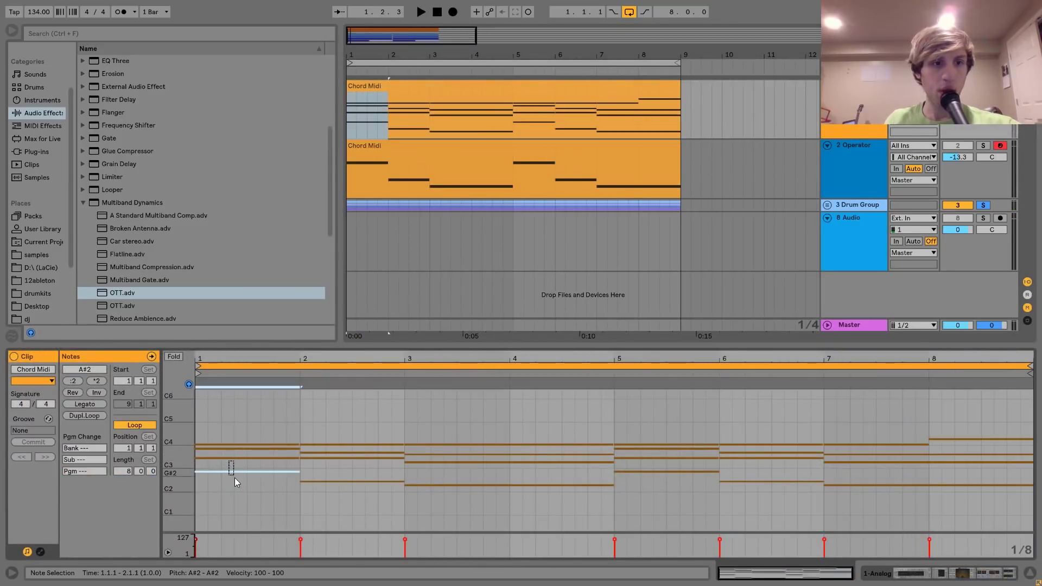
click(870, 189)
click(863, 206)
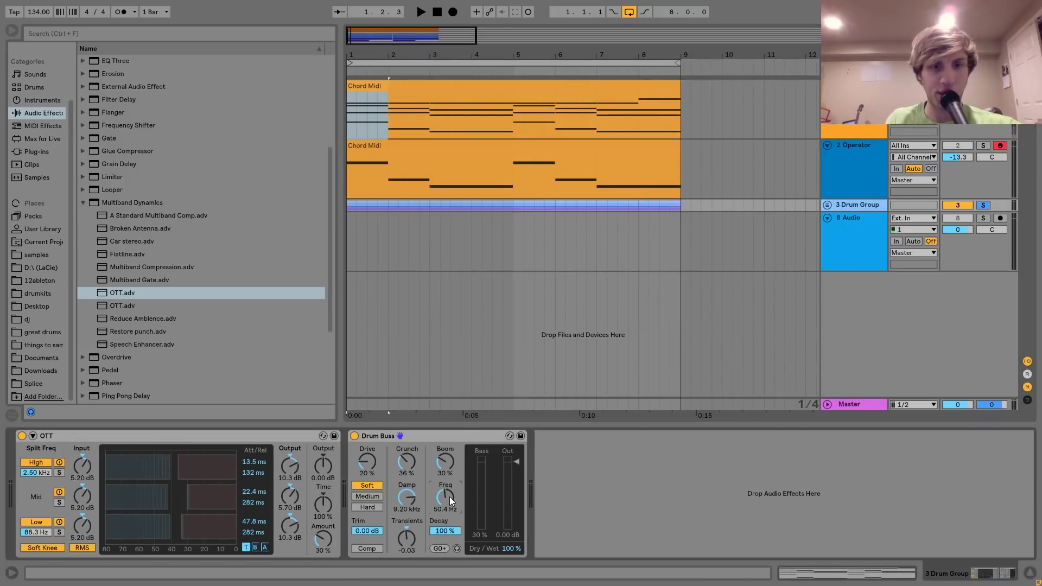
Tune Drum Buss's boom Freq to 57.9 Hz and raise Boom to 40% while auditioning the drums.
scroll(450, 496, up, 3)
scroll(449, 497, up, 2)
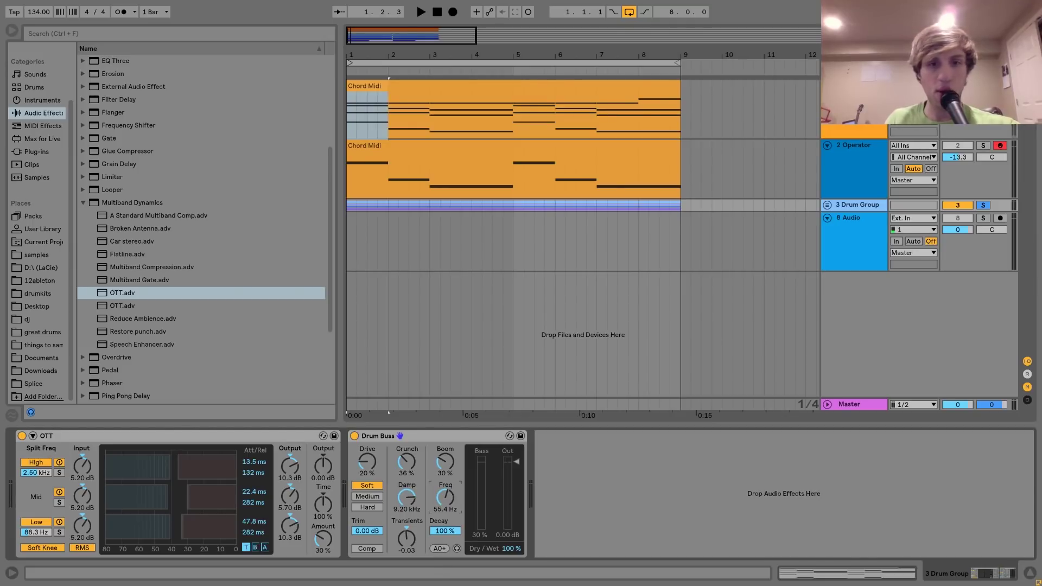
scroll(450, 494, up, 2)
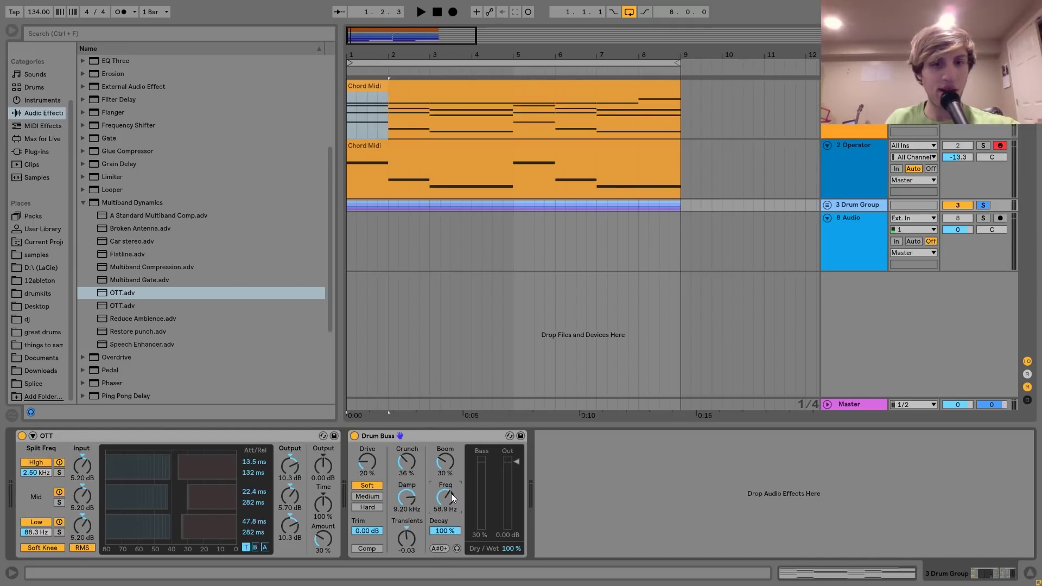
scroll(451, 493, down, 1)
key(space)
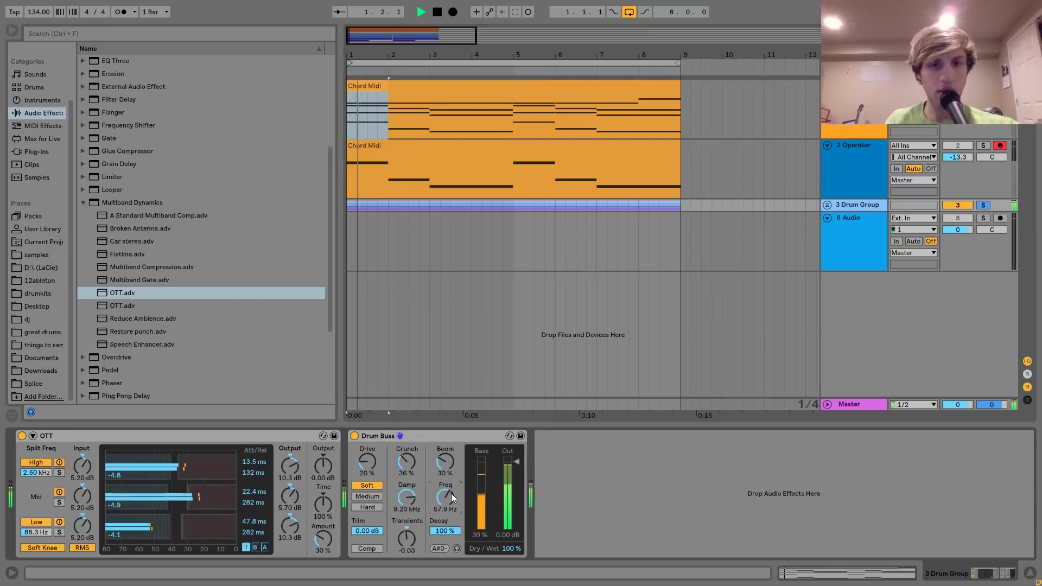
drag(445, 463, 446, 452)
key(space)
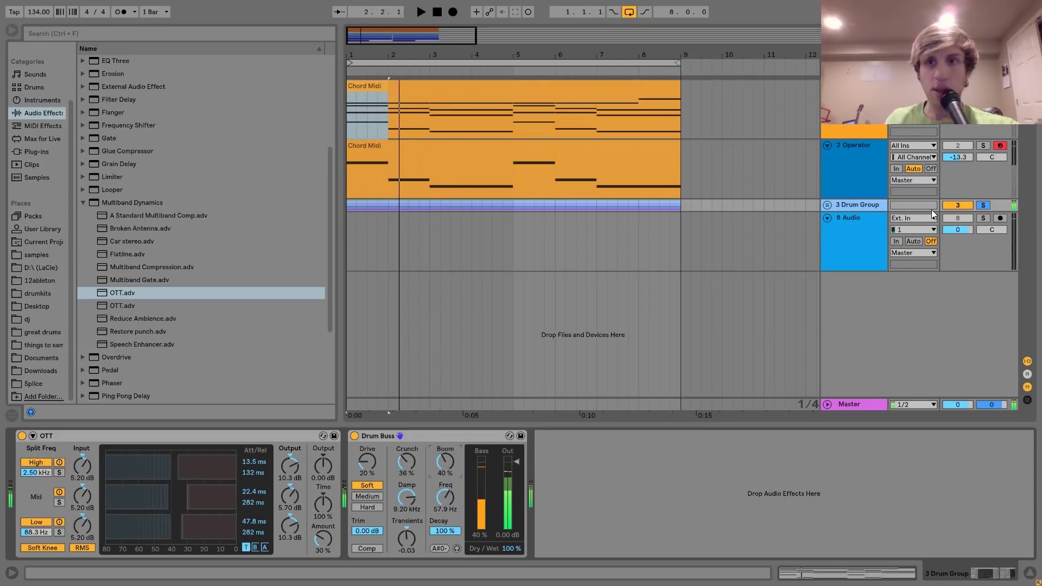
Unfold the Drum Group, take it out of solo and lower its volume to -8.8 dB against the full mix.
click(826, 204)
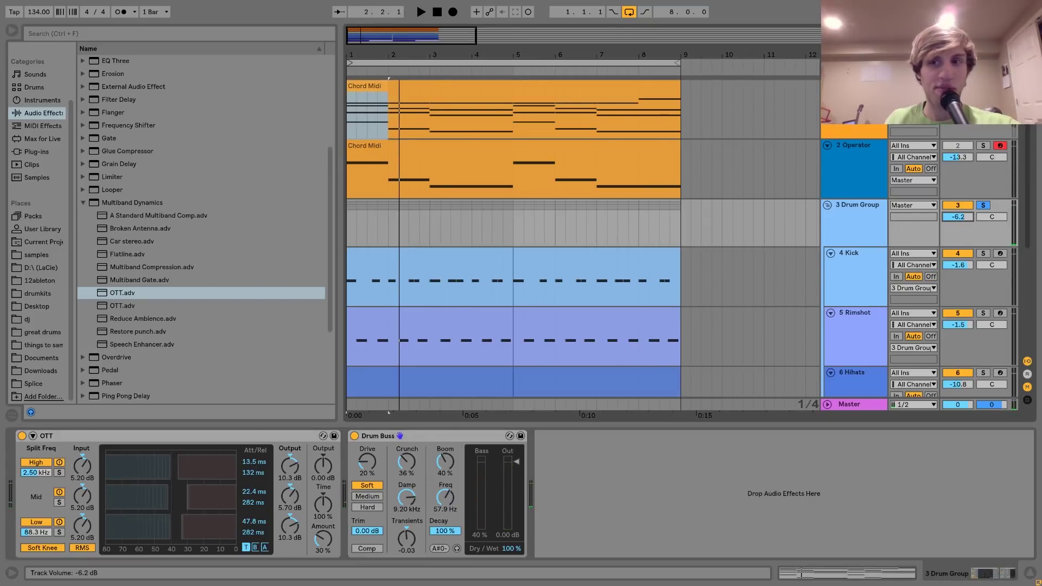
key(space)
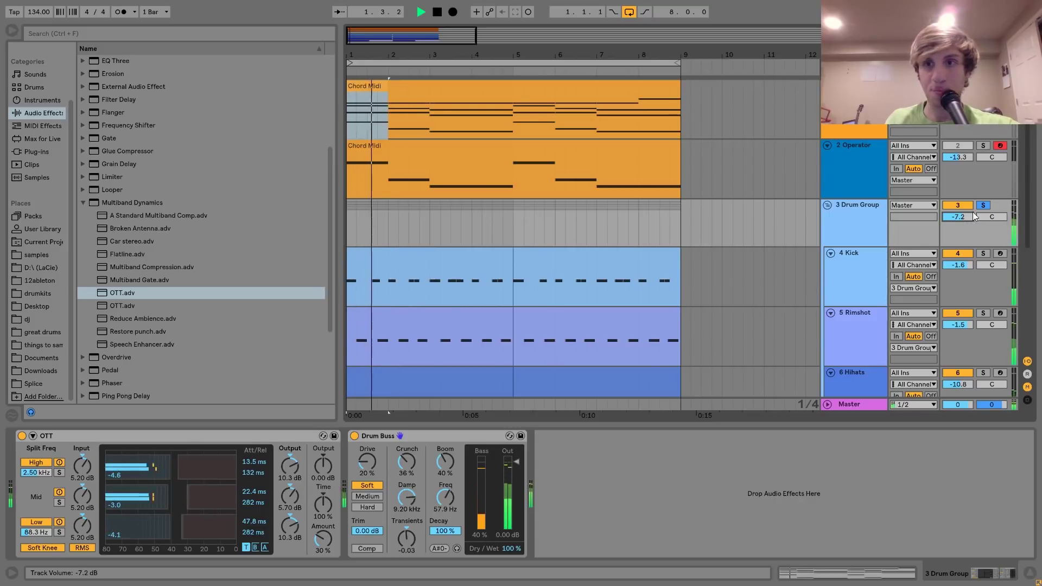
click(983, 205)
drag(962, 217, 965, 217)
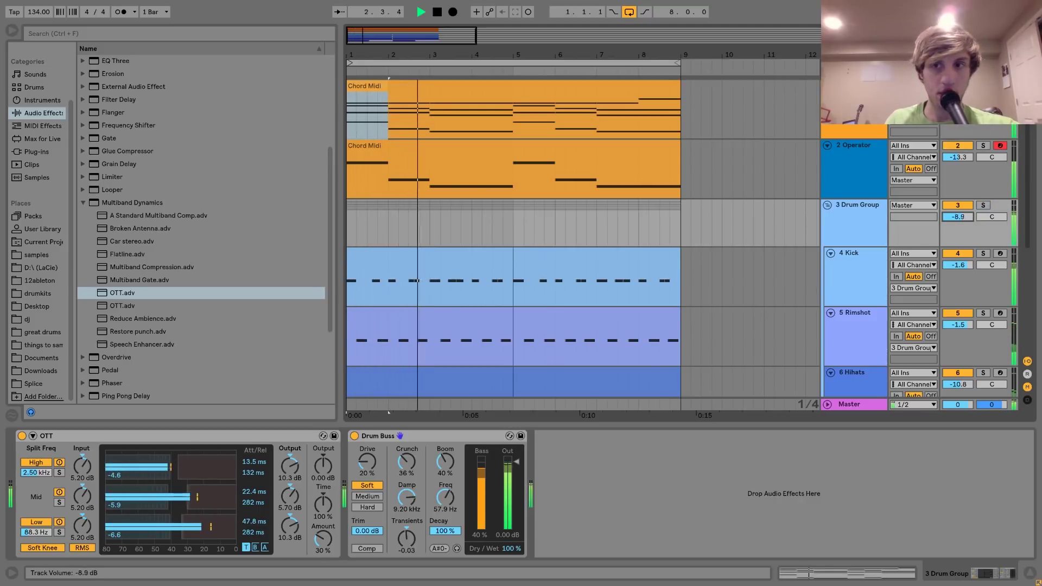
click(858, 152)
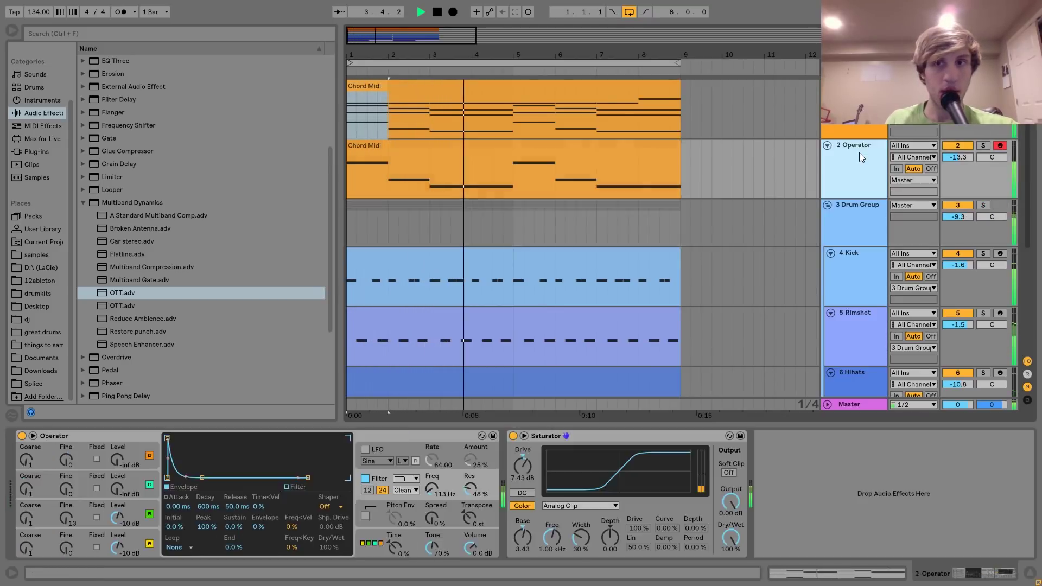
drag(959, 217, 962, 217)
click(855, 147)
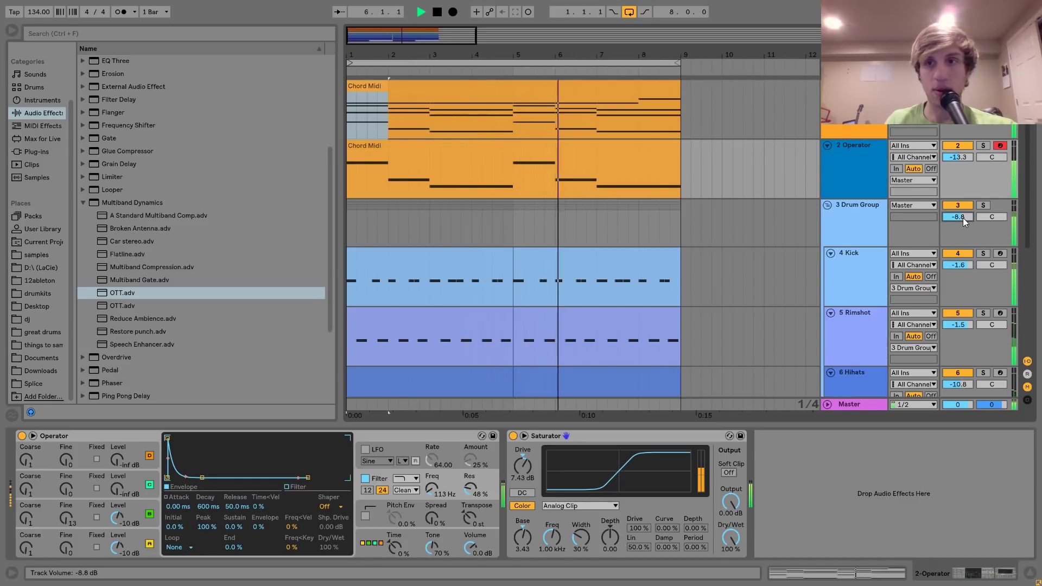
Stop playback and insert a new audio track directly below the Operator track.
click(844, 152)
key(space)
key(ctrl+t)
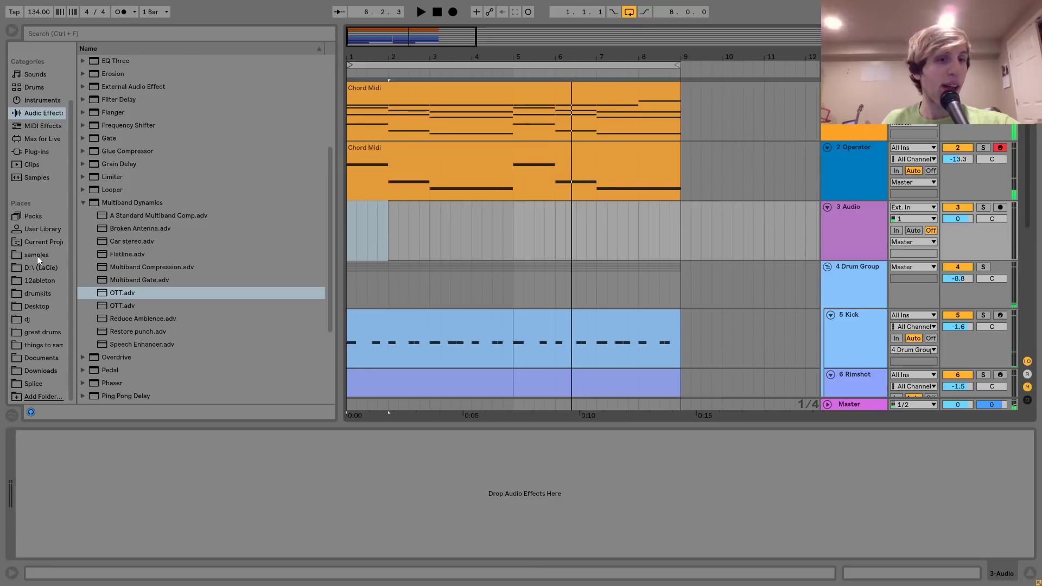
Find "Aaliyah - Rock The Boat (Acapella).mp3" in the samples library's acapellas folder and place it on the new audio track at 9.2.1.
click(37, 255)
scroll(191, 191, up, 20)
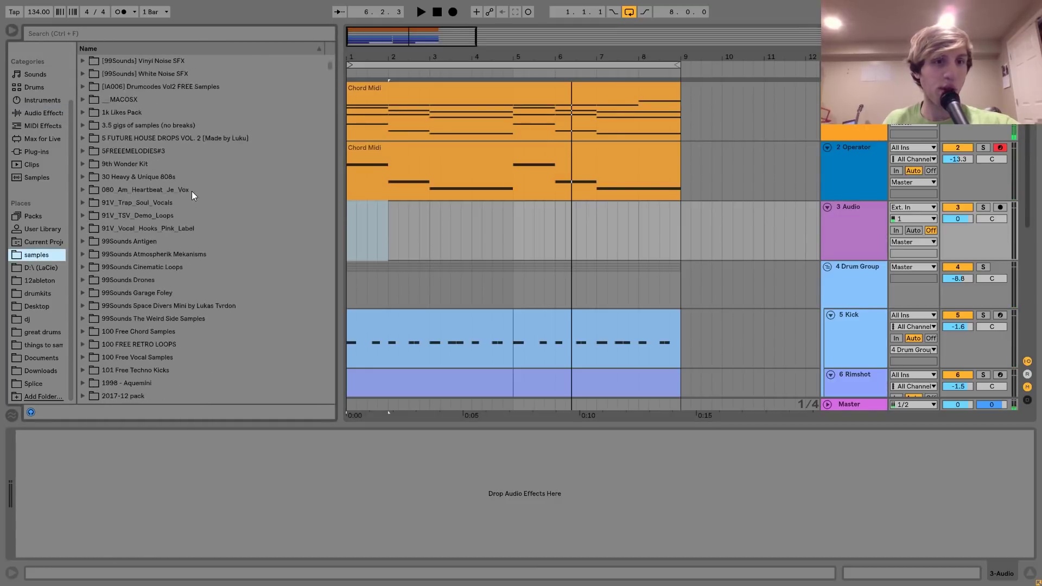
scroll(191, 191, down, 5)
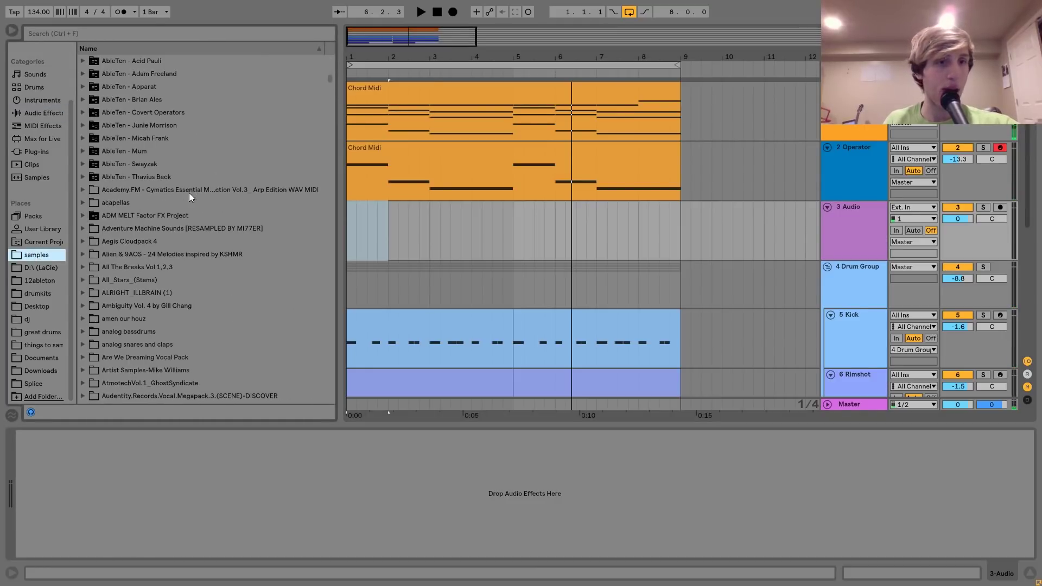
click(82, 204)
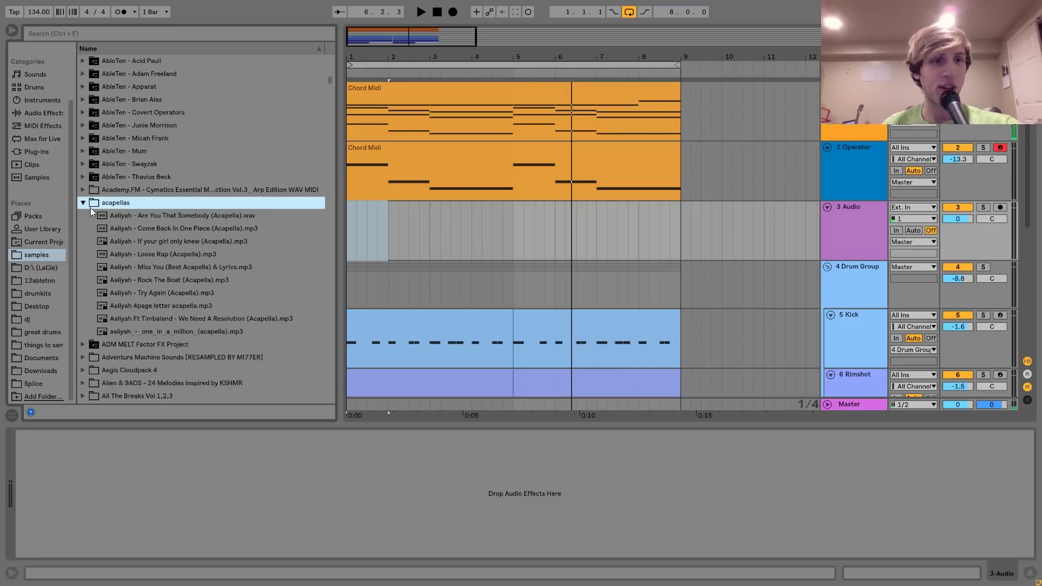
drag(162, 277, 708, 216)
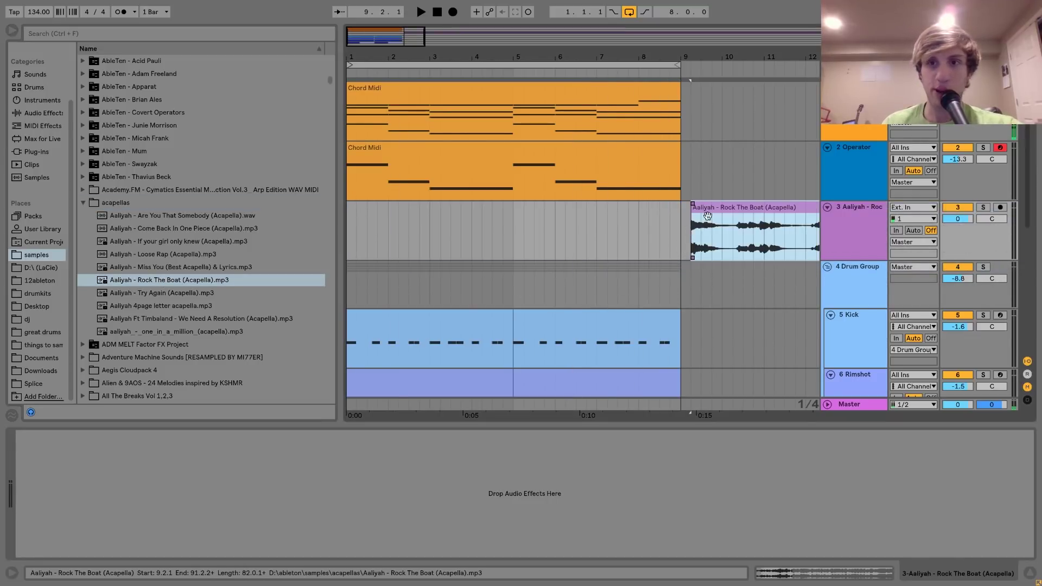
Set the acapella clip's start to the very beginning of the sample and audition its opening.
double_click(716, 211)
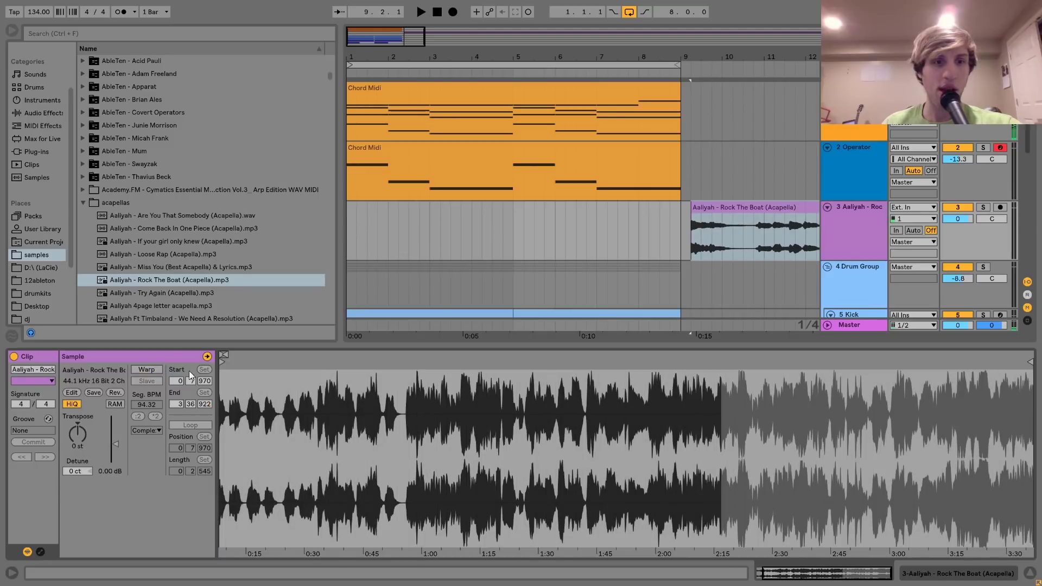
drag(227, 363, 220, 362)
key(space)
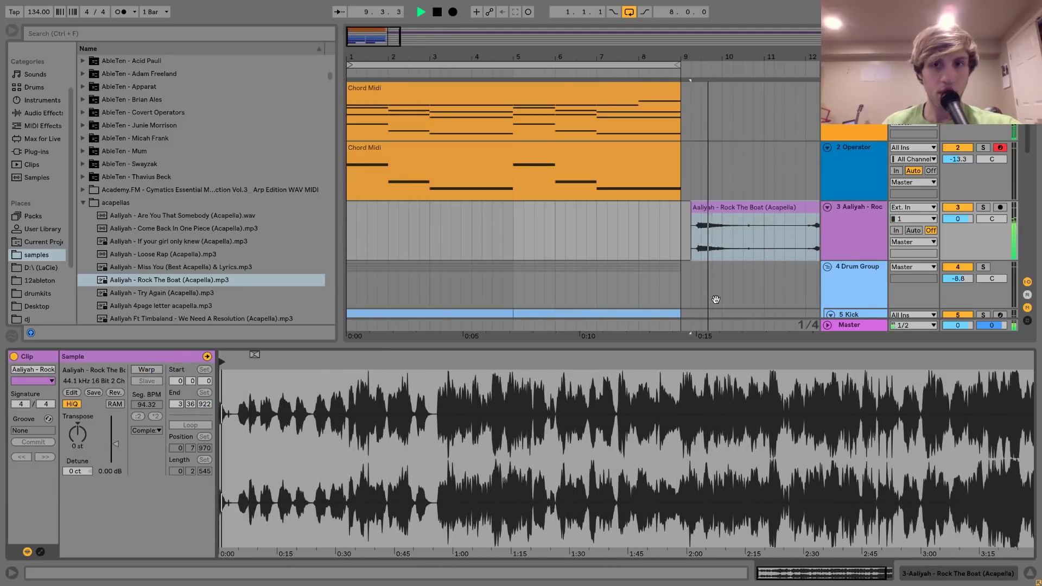
key(space)
Cut two vocal phrases, each 1.1.0 long, out of the acapella and place them at 1.3.1 and 5.4.1.
drag(692, 242, 730, 230)
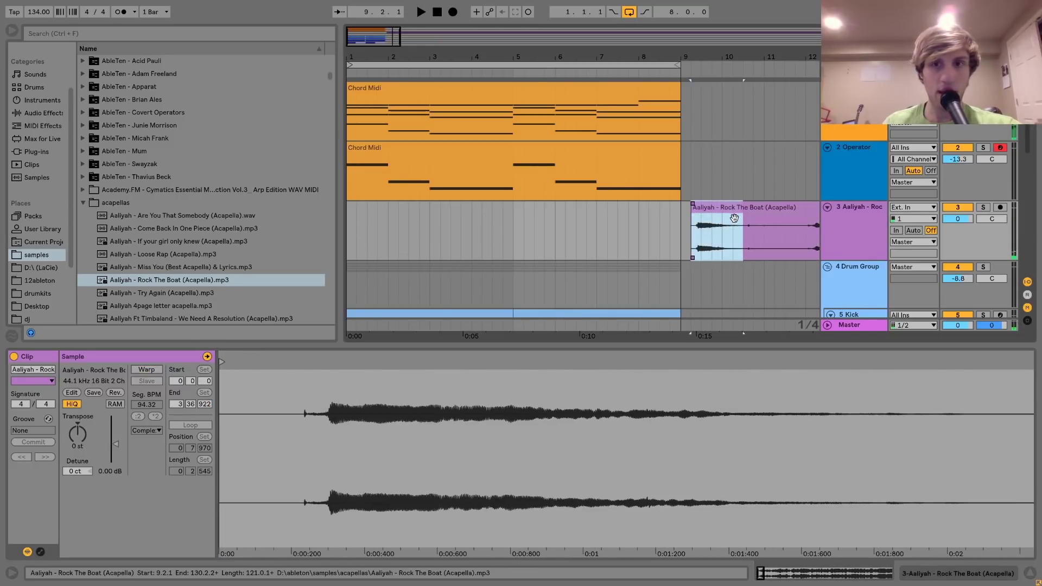
drag(326, 245, 408, 240)
scroll(696, 229, right, 3)
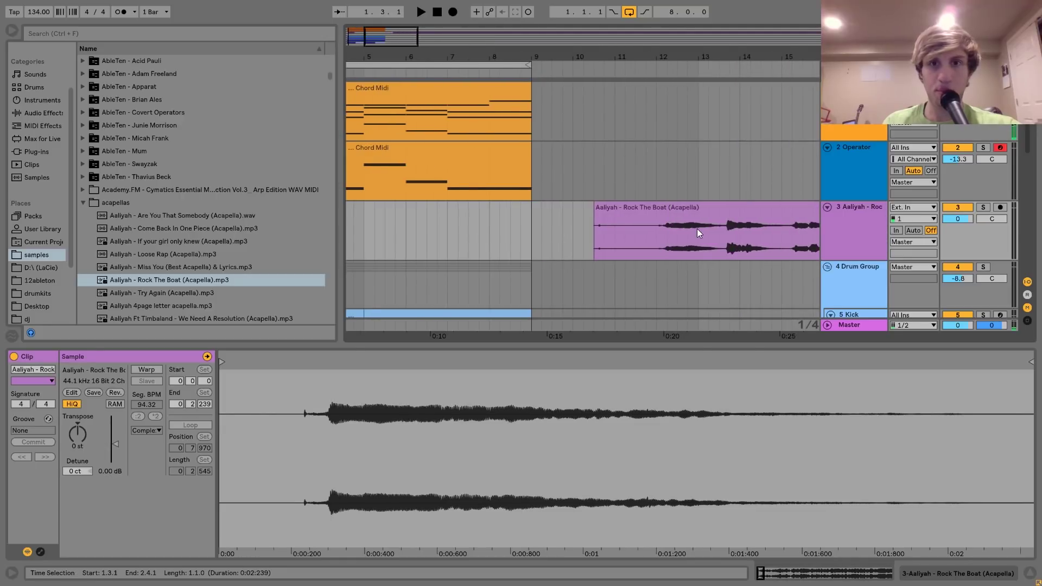
click(666, 239)
key(space)
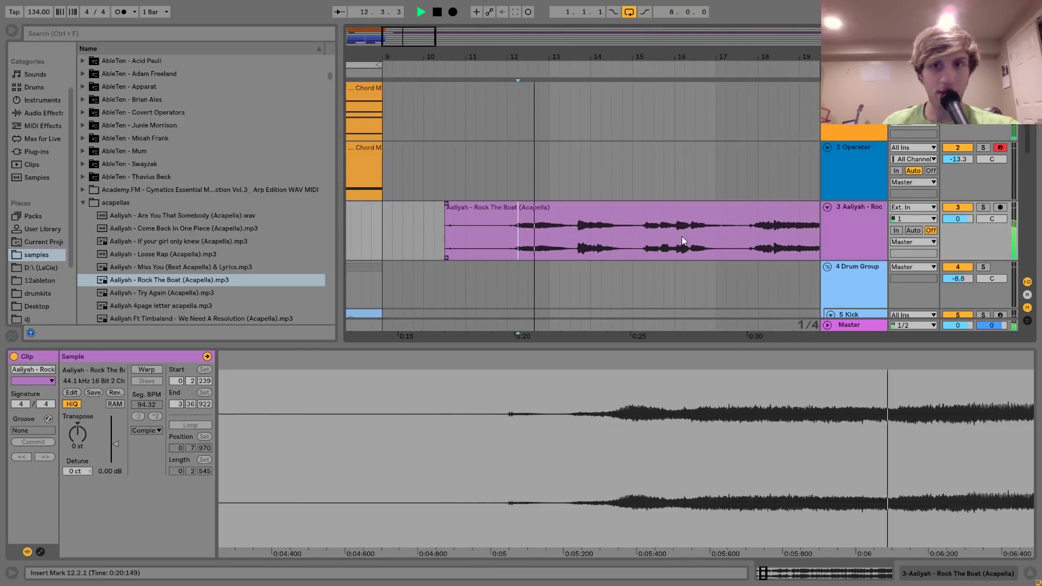
key(space)
shift+click(568, 239)
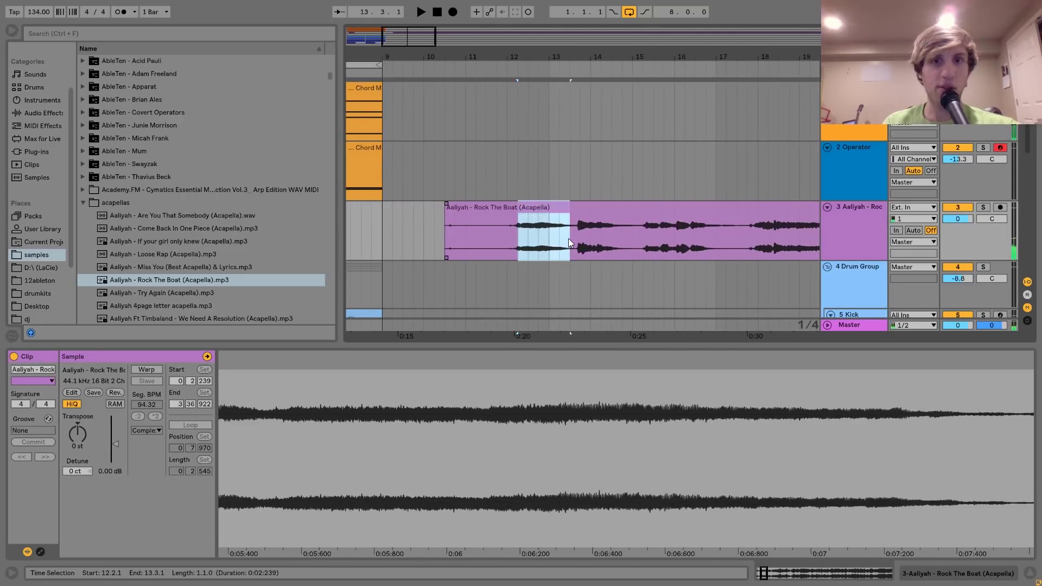
drag(568, 239, 505, 236)
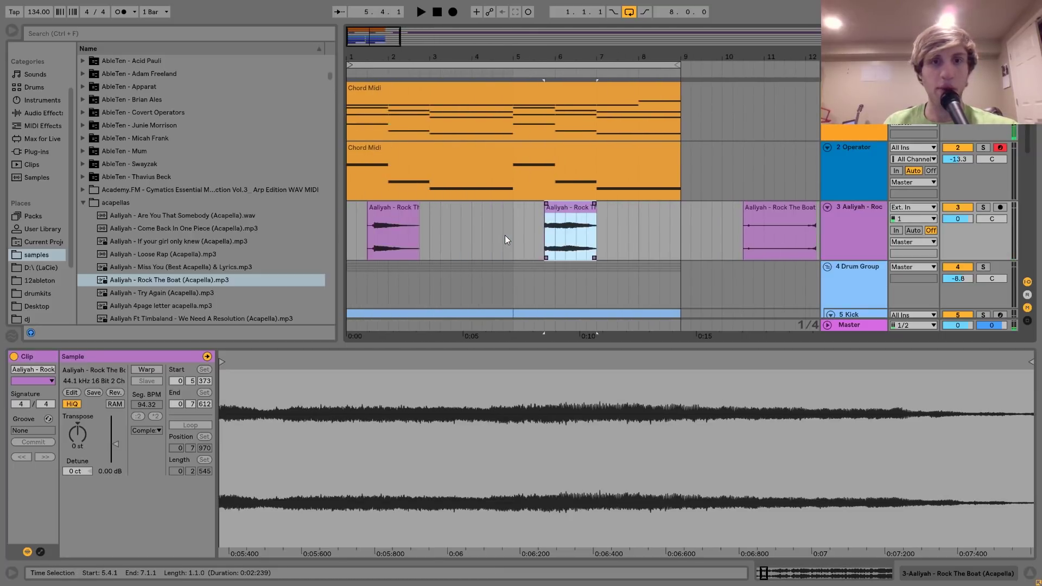
Try transposing the first vocal clip down step by step to -4 st, auditioning each pitch with the full track.
click(383, 211)
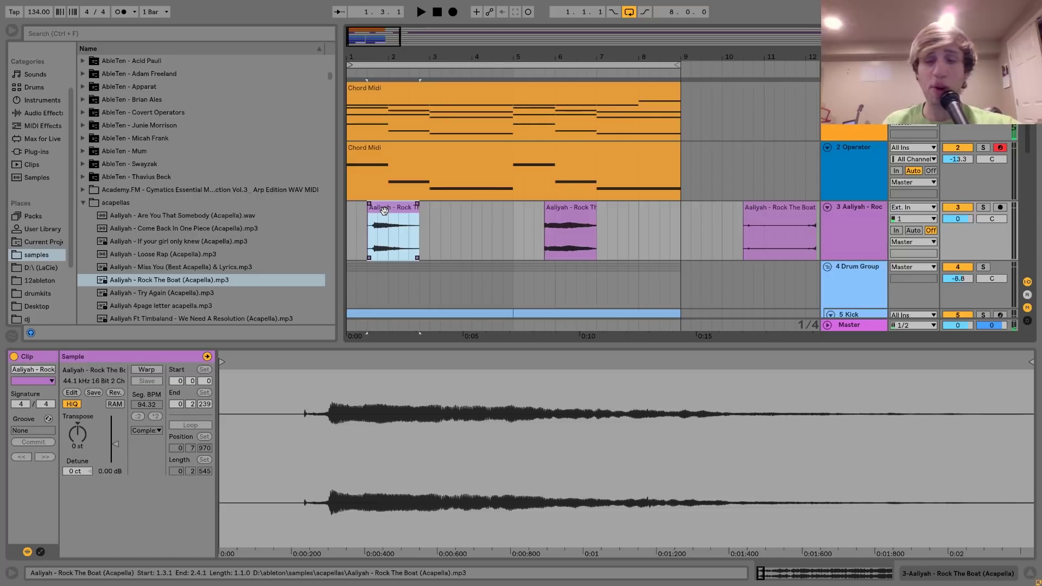
key(space)
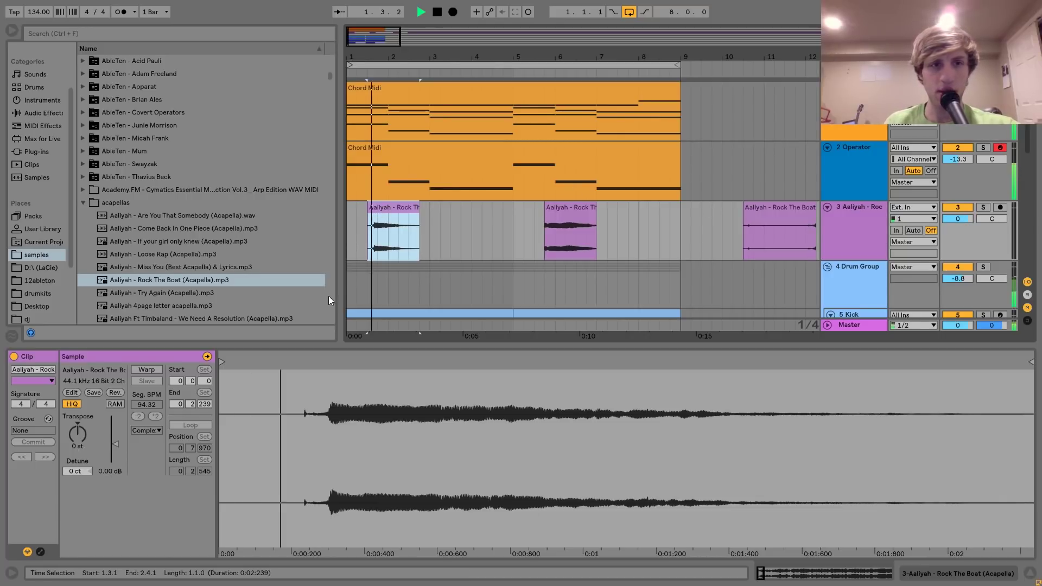
drag(81, 428, 82, 431)
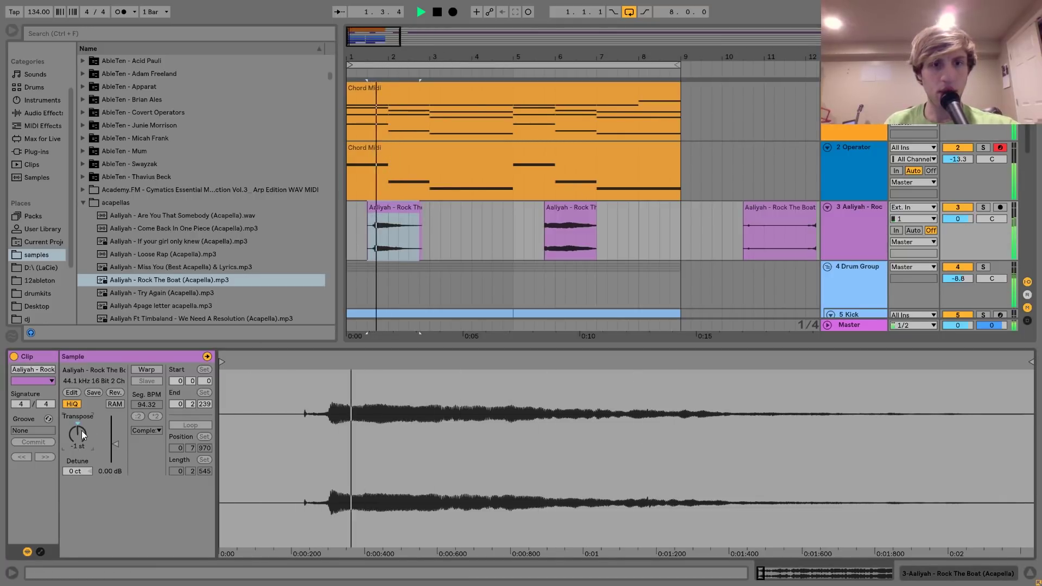
key(space)
key(Down)
key(space)
key(space)
key(Down)
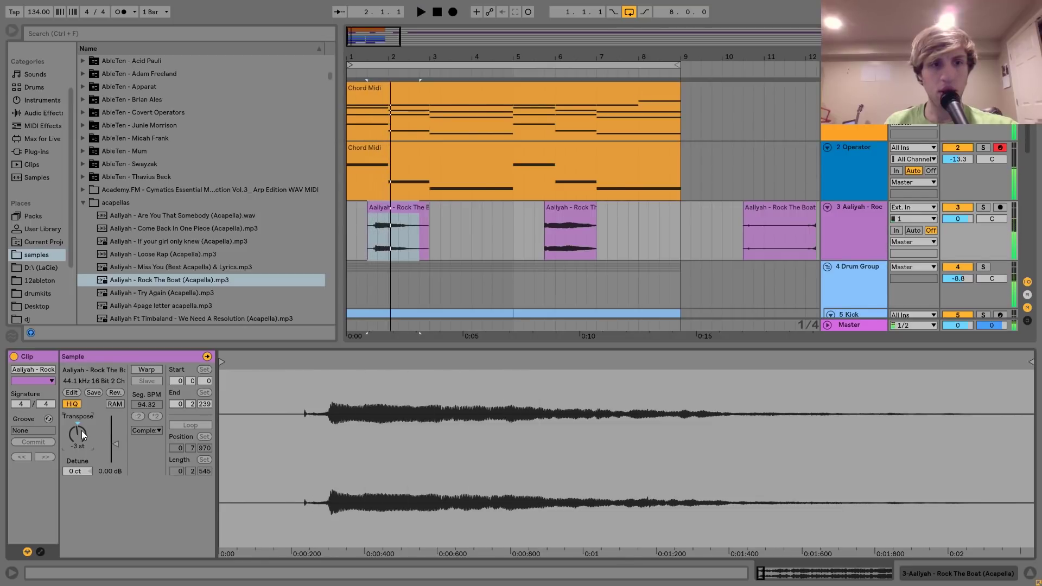
key(space)
key(Down)
key(space)
key(space)
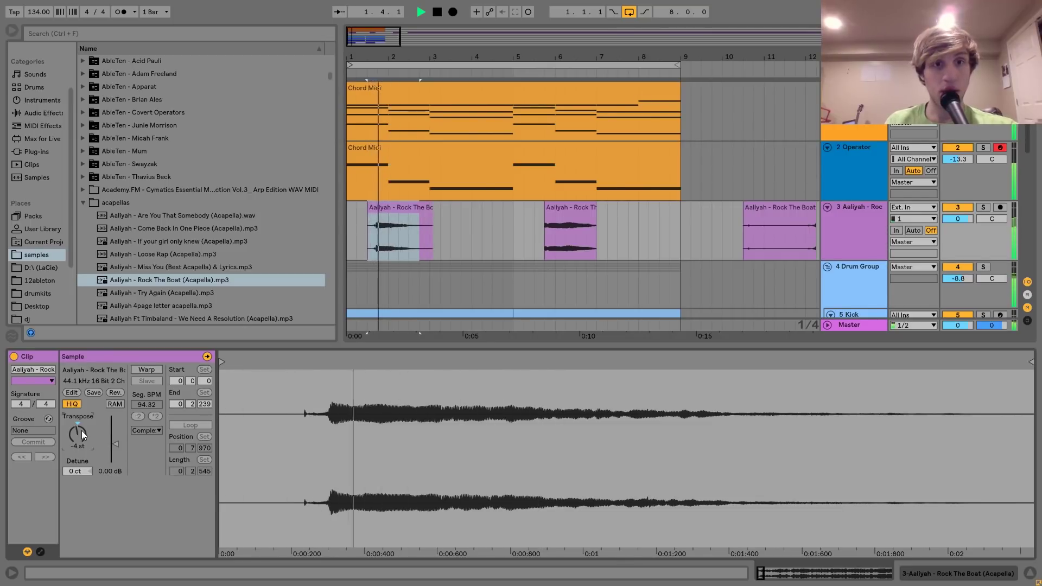
key(space)
key(space)
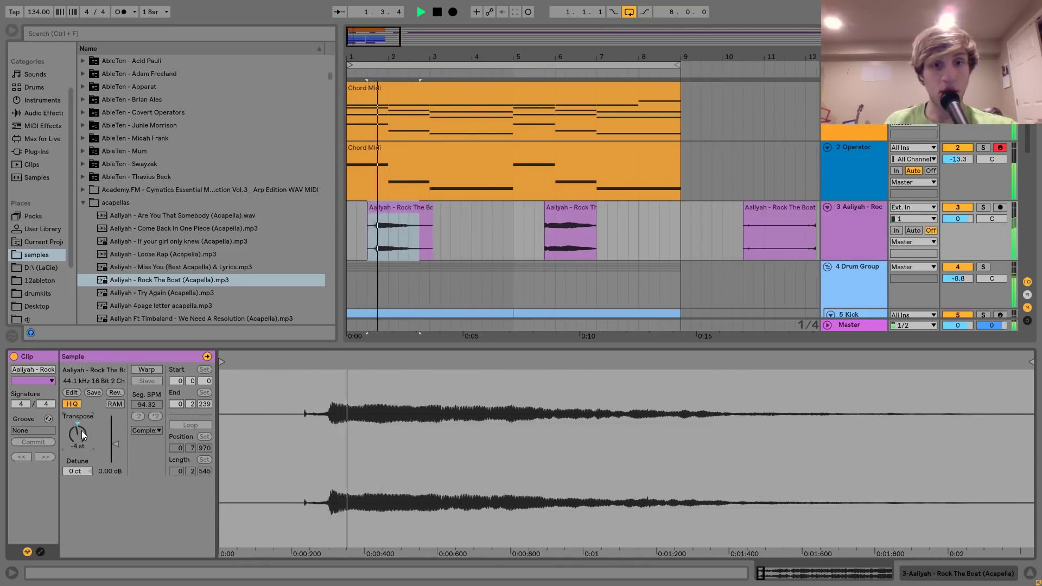
key(space)
Try upward transpositions of the first vocal clip, starting at 8 st and comparing neighbouring semitones with the track.
text(8)
key(Return)
key(space)
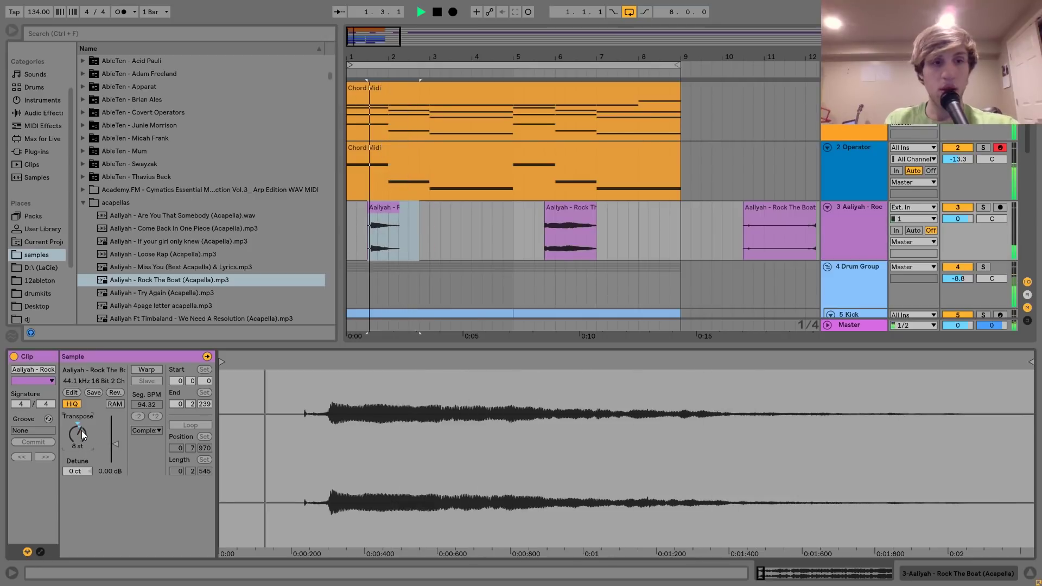
key(Down)
key(space)
key(space)
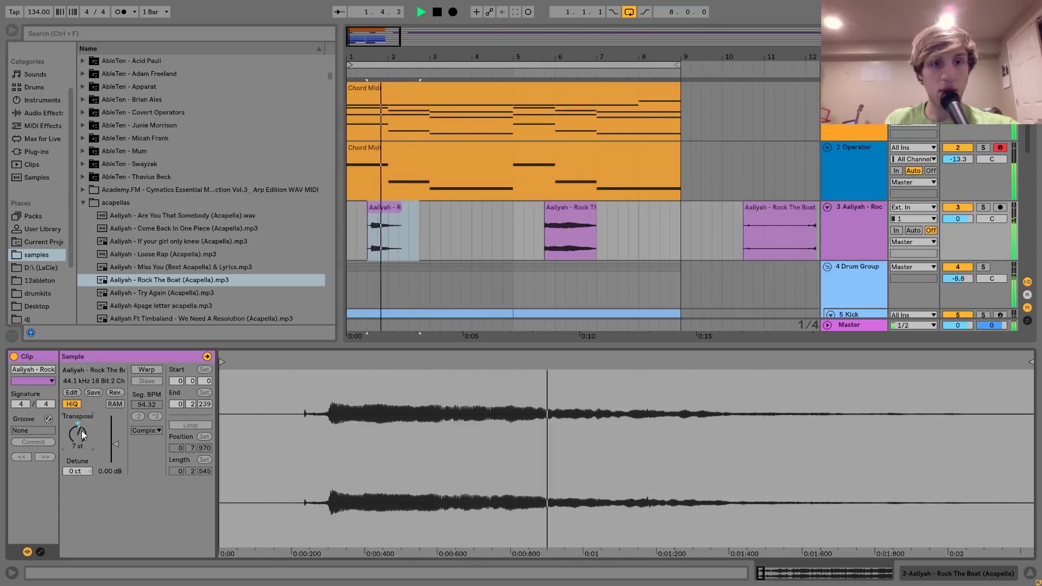
key(Down)
key(space)
key(space)
key(Up)
key(Up)
key(space)
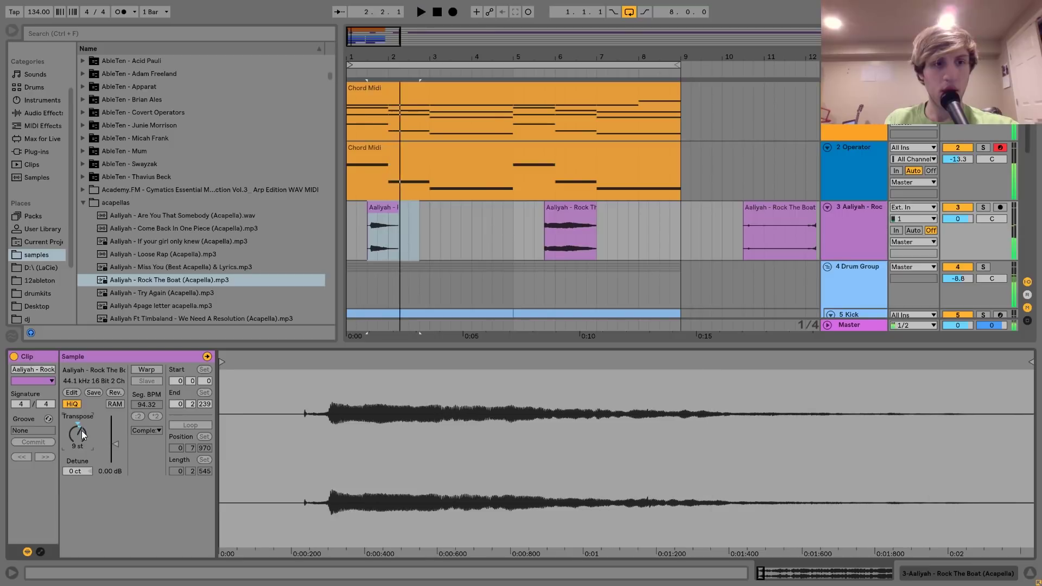
Compare transpositions of 10 and 12 st on the first vocal clip and settle on 9 st.
key(space)
key(Up)
key(Up)
key(space)
key(space)
key(Up)
key(Up)
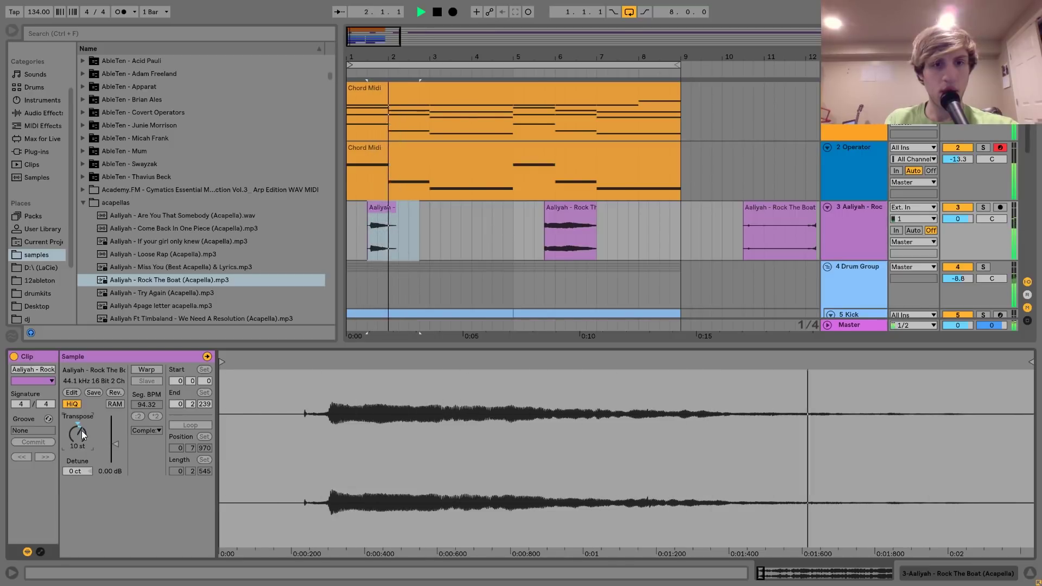
key(space)
key(space)
key(space)
key(space)
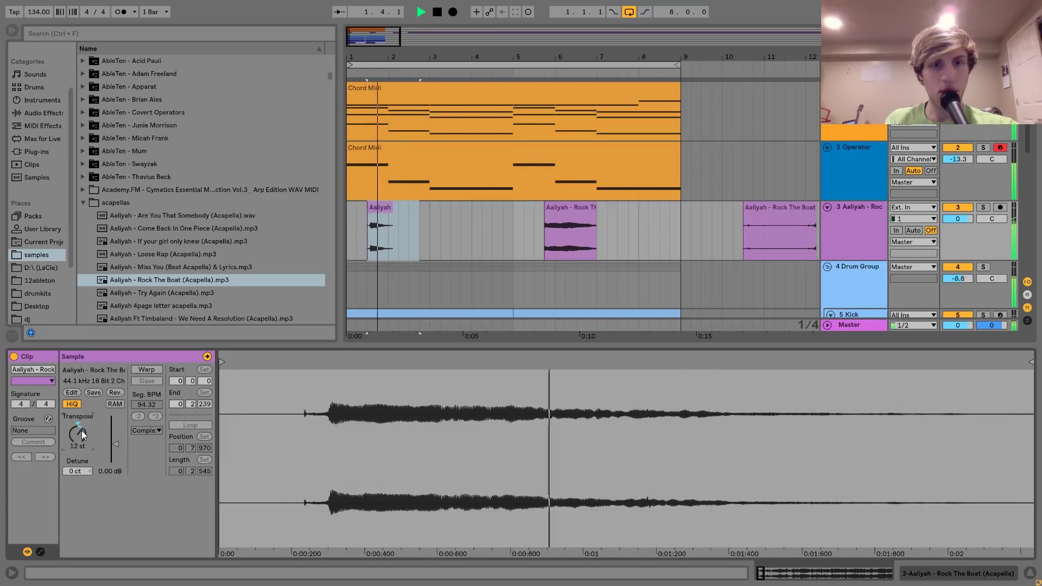
key(Down)
key(Down)
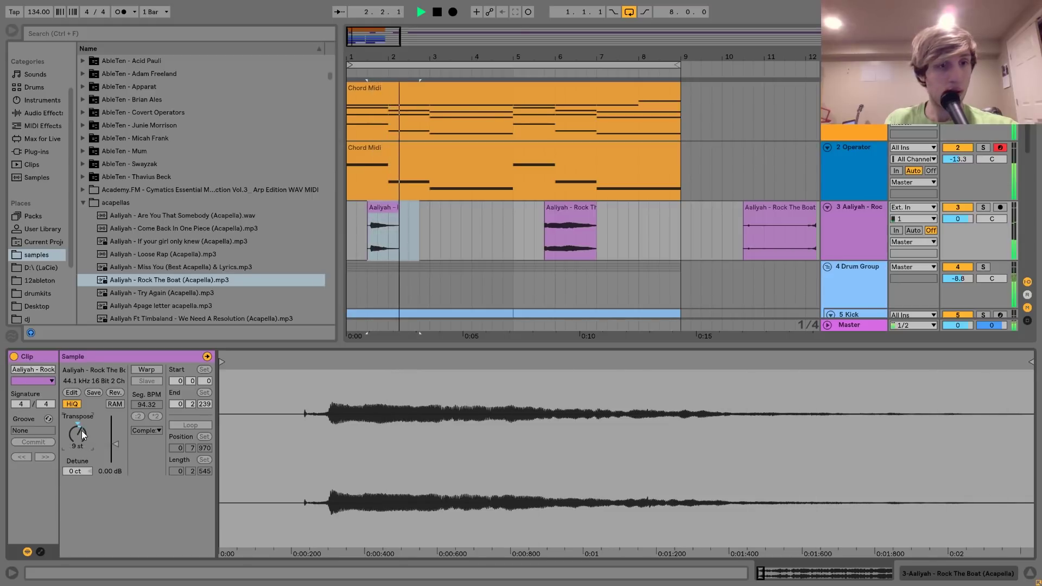
Try transposing the first vocal clip to 11 and 13 st, then drop it to 1 st, auditioning each pitch with the track.
key(space)
key(space)
key(space)
key(space)
key(Up)
key(space)
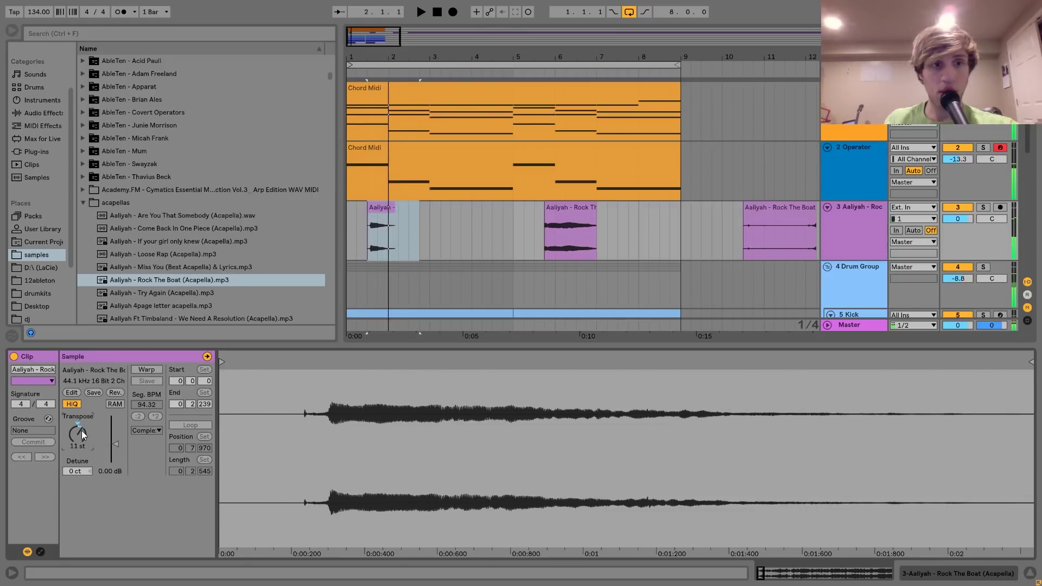
key(space)
key(space)
key(space)
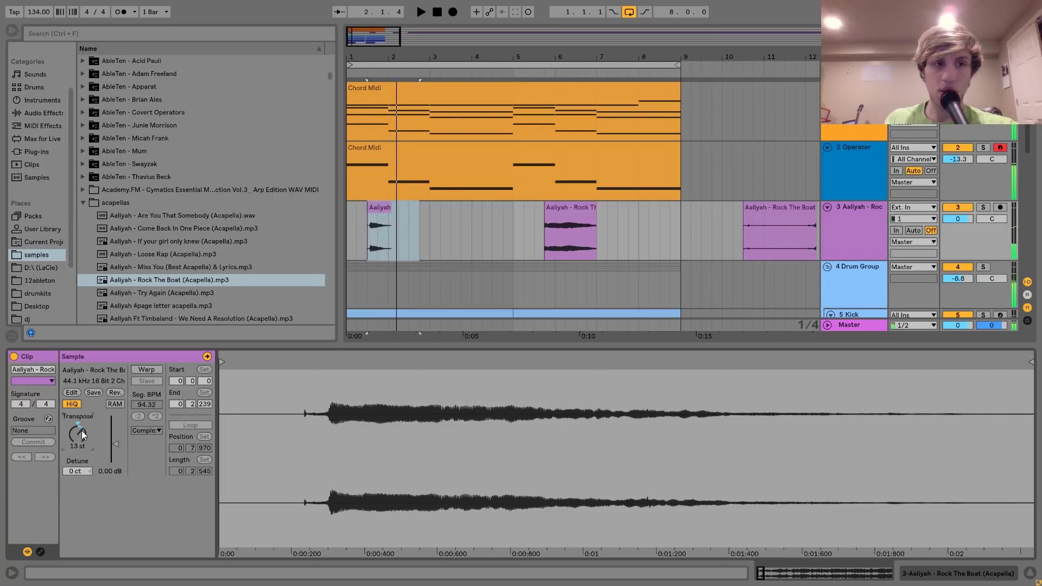
key(space)
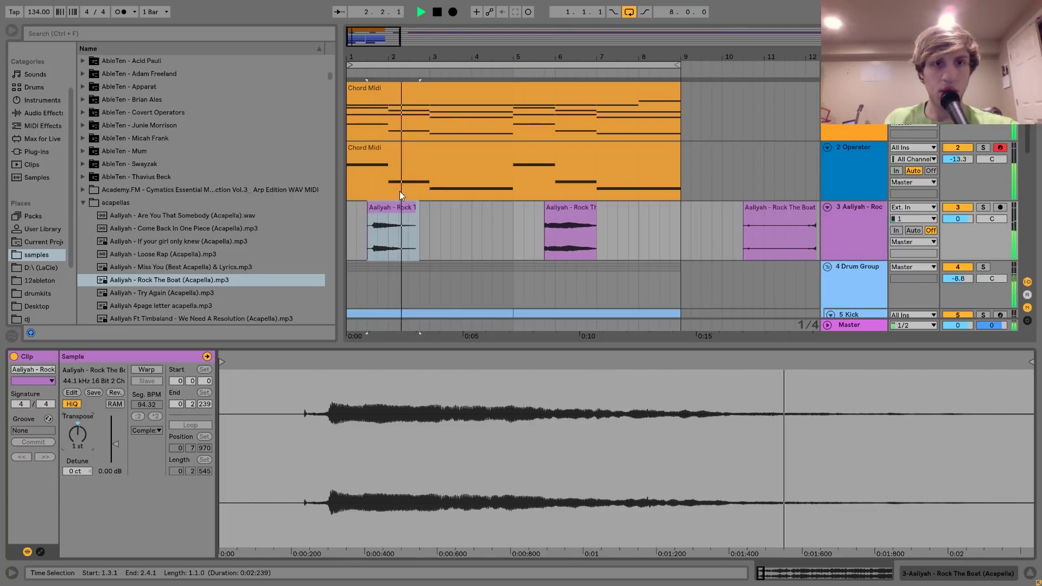
Transpose the second vocal clip down to -4 st and move it to start at 6.1.1.
click(570, 233)
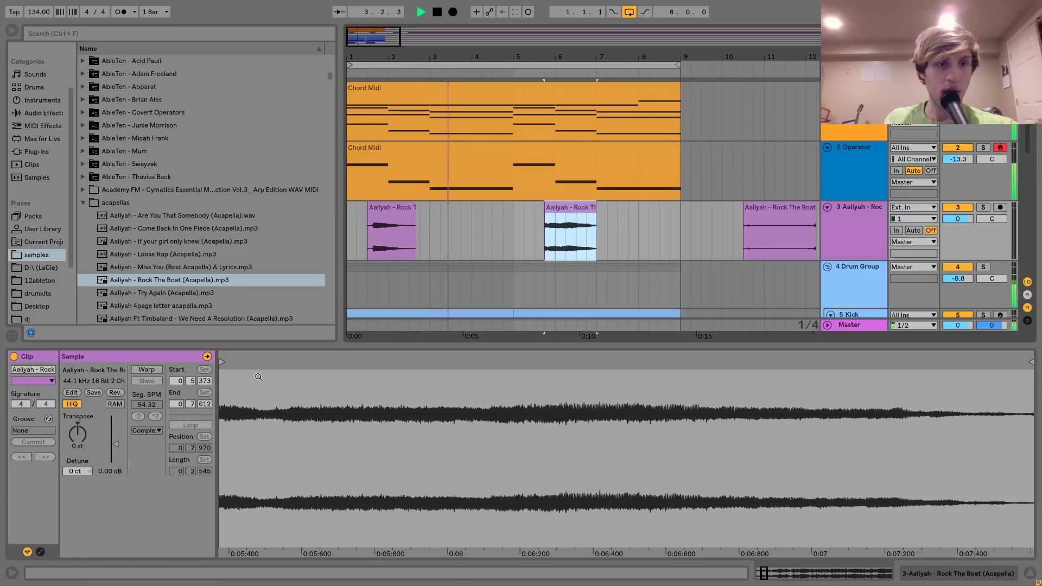
click(82, 437)
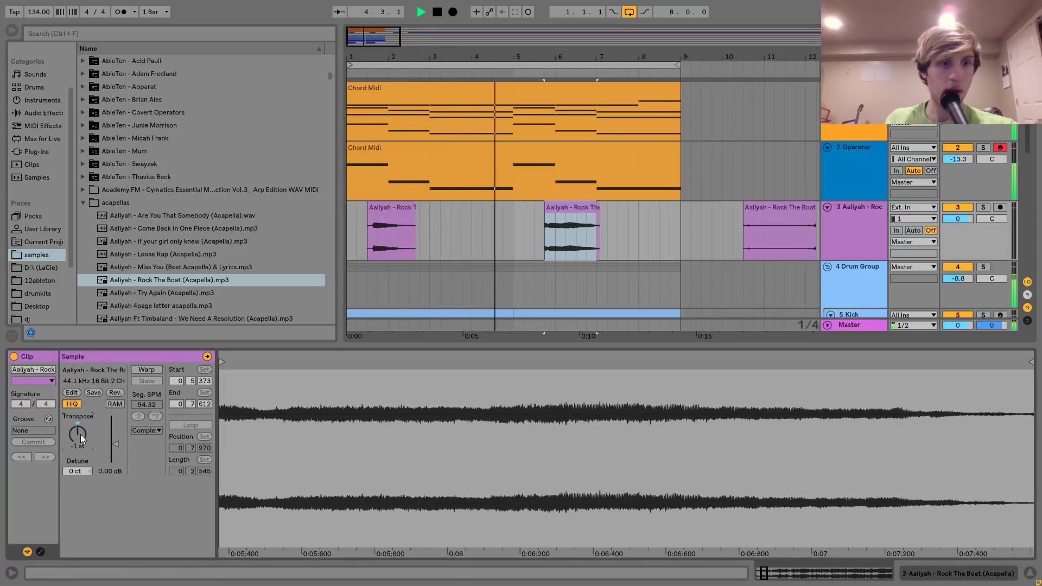
scroll(80, 434, down, 4)
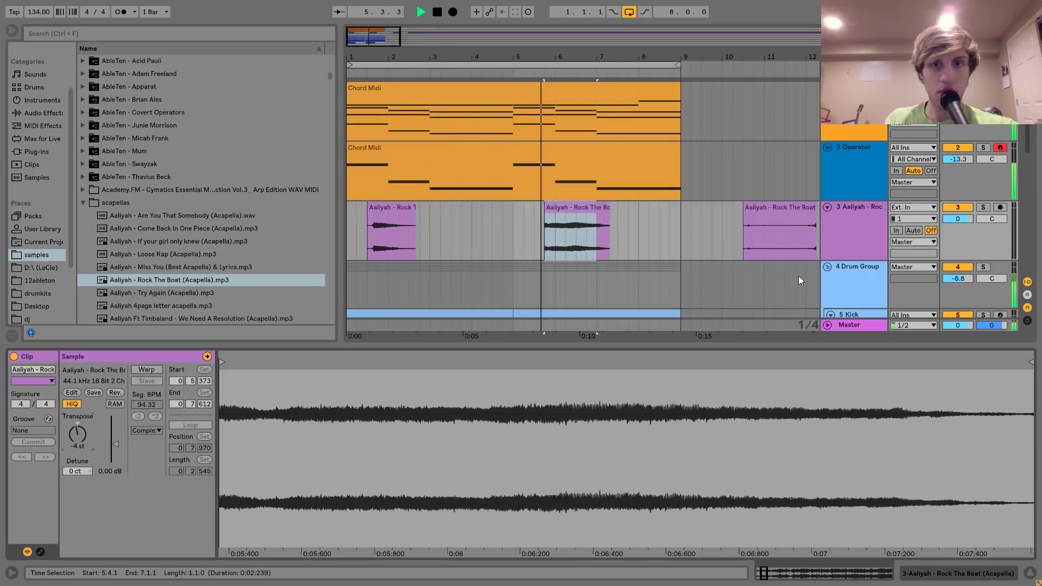
mouse_move(572, 211)
mouse_down()
mouse_move(592, 211)
mouse_move(583, 213)
mouse_up()
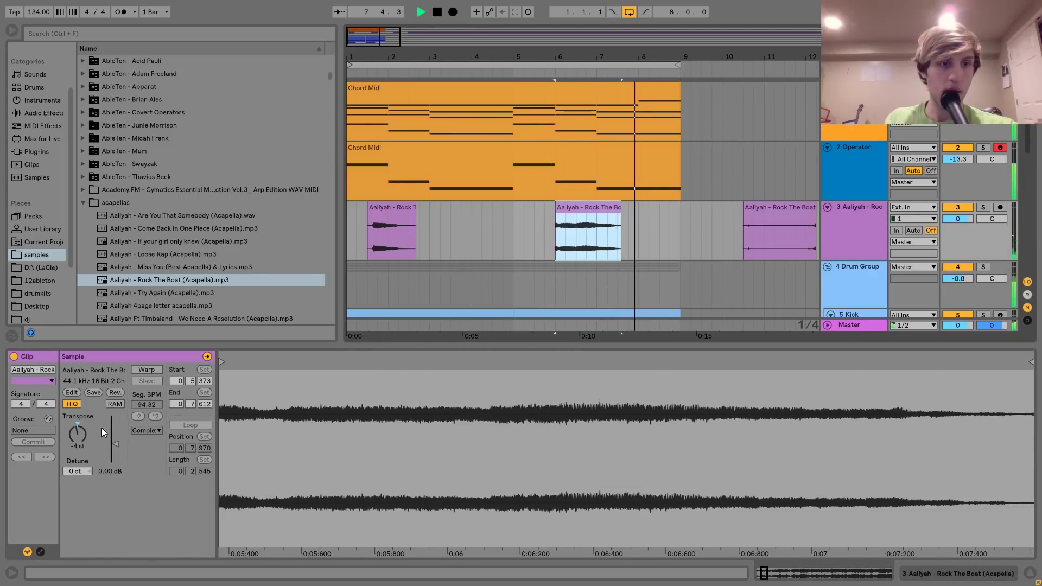
Compare transpositions of 9 and 10 st on the second vocal clip with the track and settle on -2 st.
scroll(77, 436, down, 1)
scroll(77, 436, down, 1)
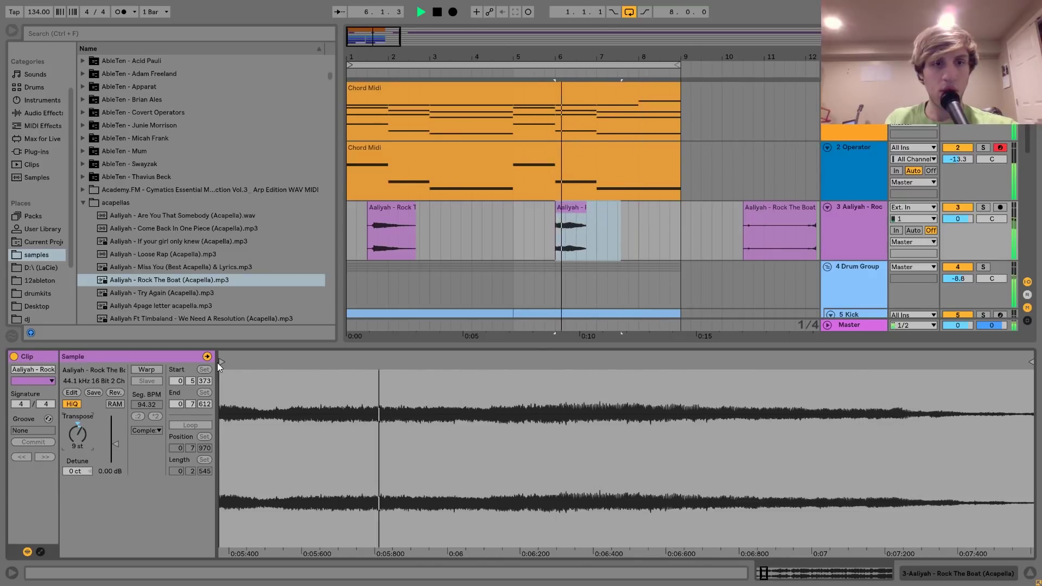
key(Up)
key(space)
key(space)
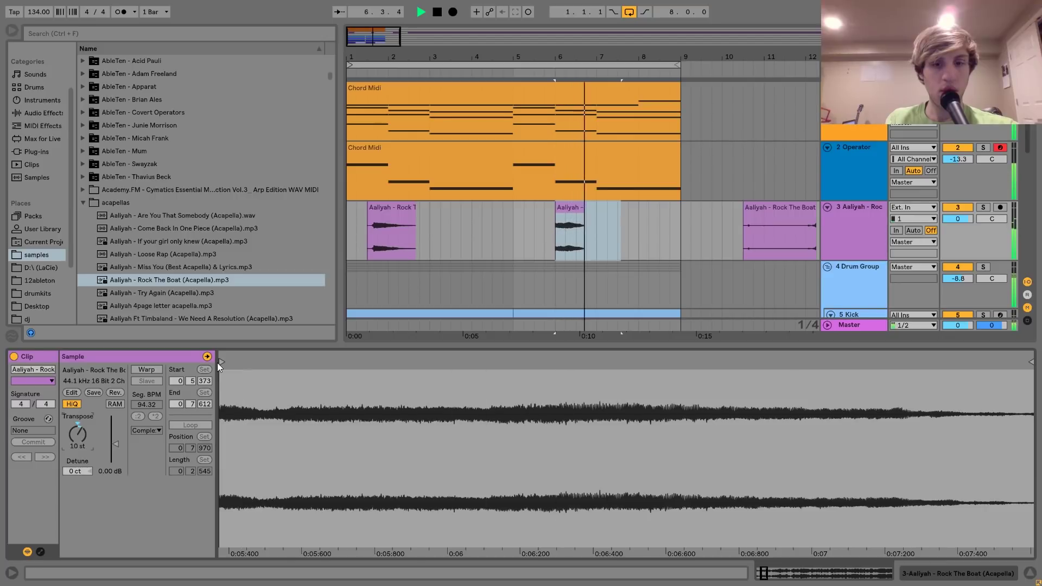
key(space)
text(-2)
key(Return)
key(space)
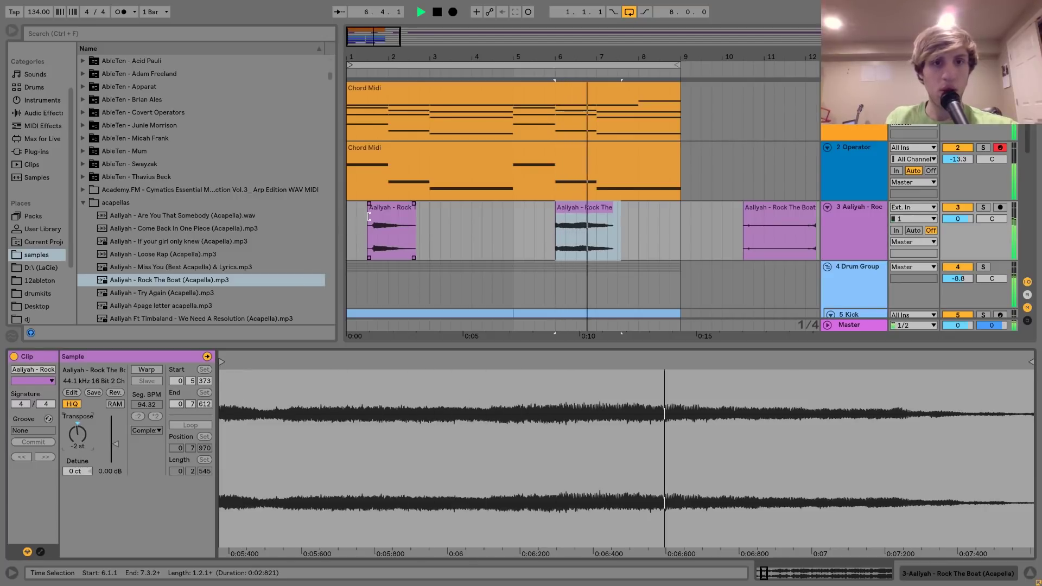
Set the first vocal clip's transposition to -2 st and audition it with the track.
click(82, 435)
key(space)
key(space)
text(-2)
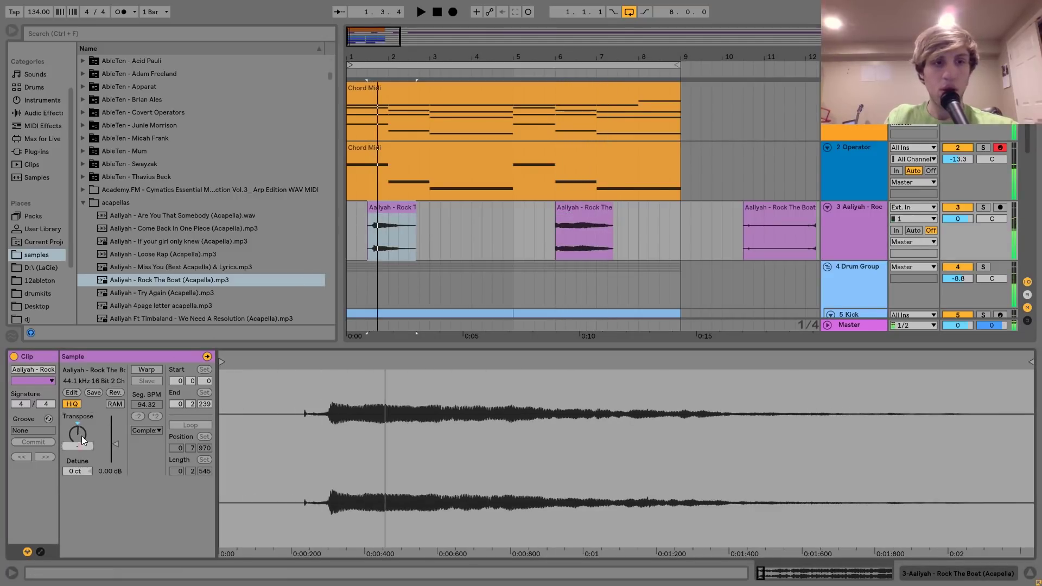
key(Return)
key(space)
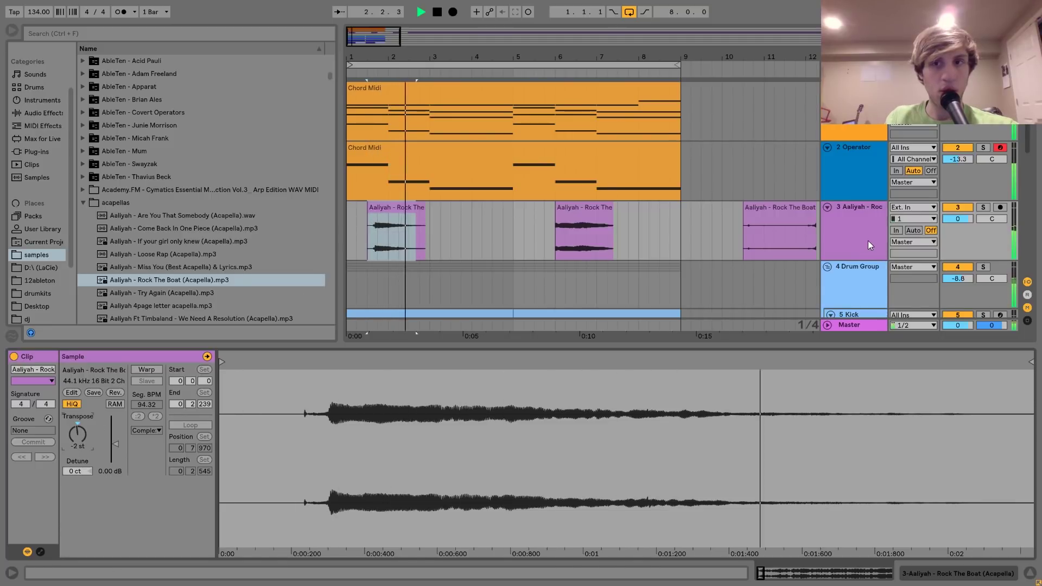
Move the first vocal clip so that it starts at 2.1.1.
key(shift+Tab)
drag(416, 219, 421, 212)
key(space)
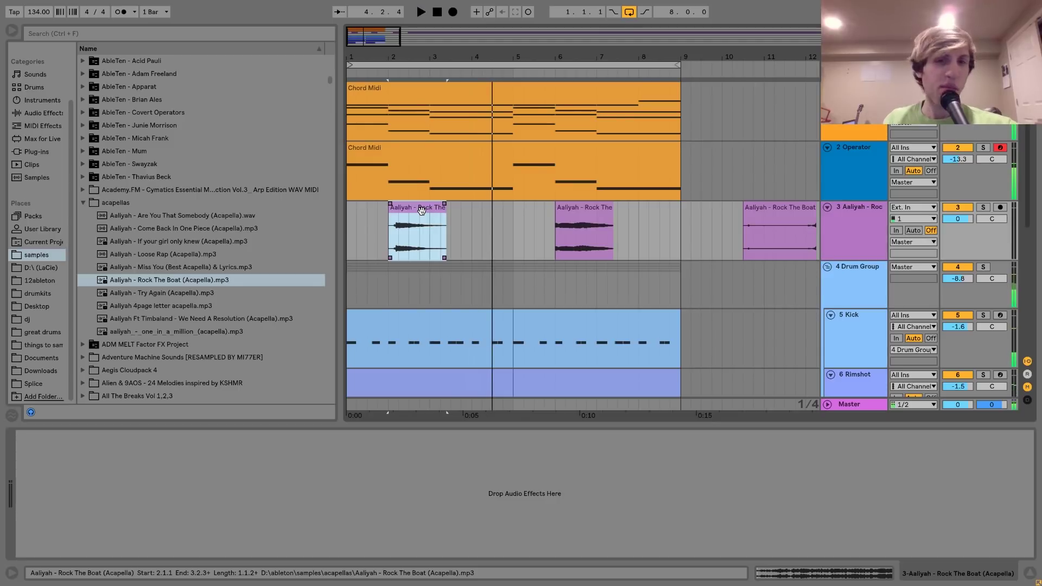
click(595, 217)
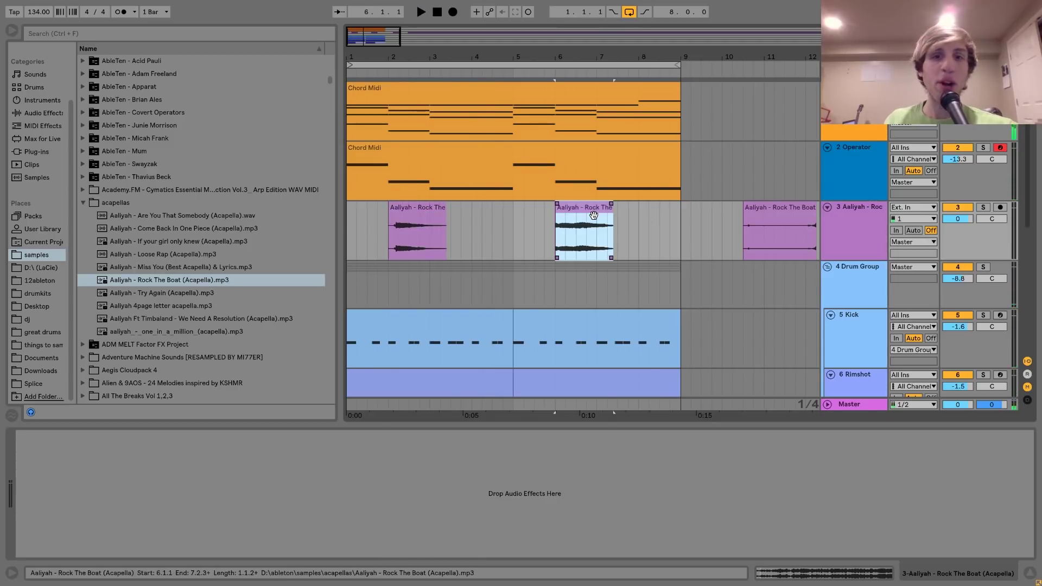
double_click(594, 217)
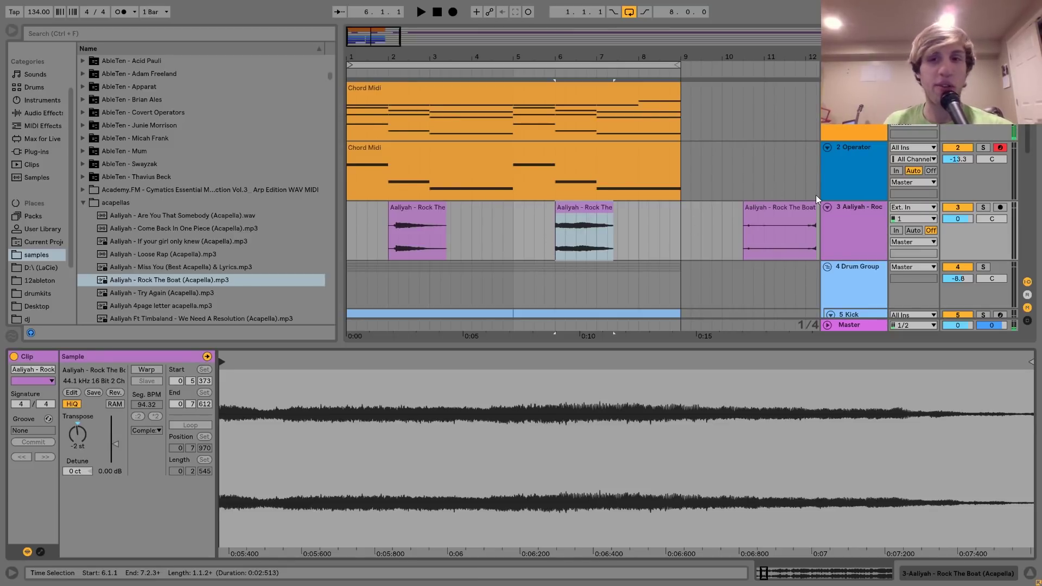
click(775, 230)
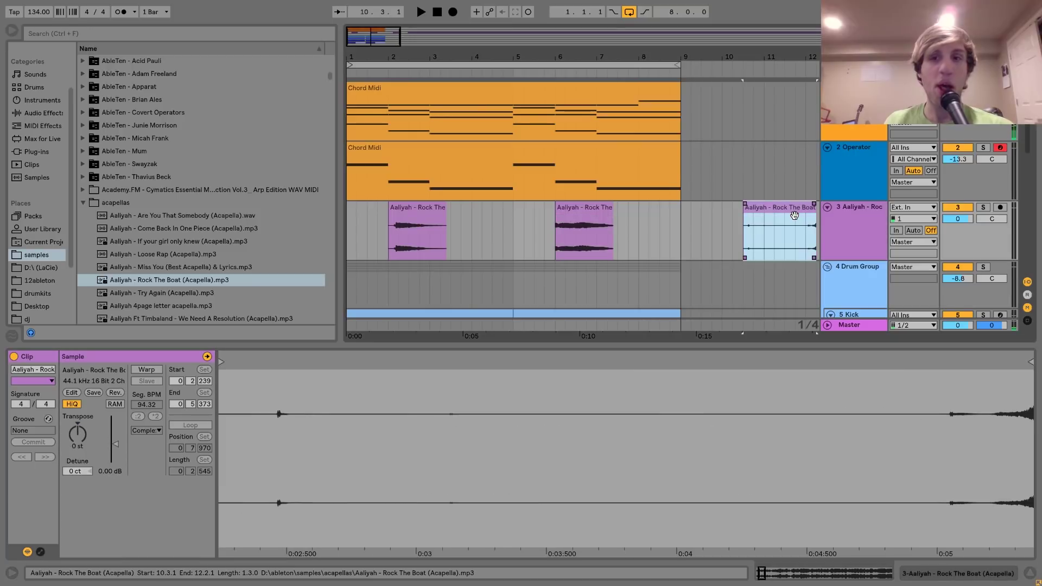
click(583, 212)
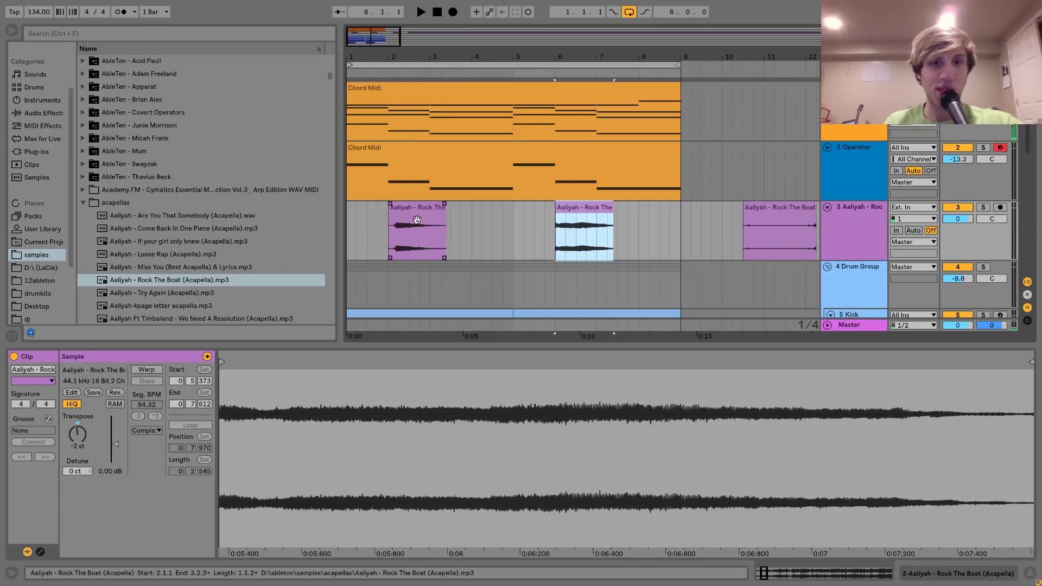
Enable warping on the first vocal clip, stretch the phrase with warp markers, and audition it transposed to 10 st.
click(442, 242)
click(146, 370)
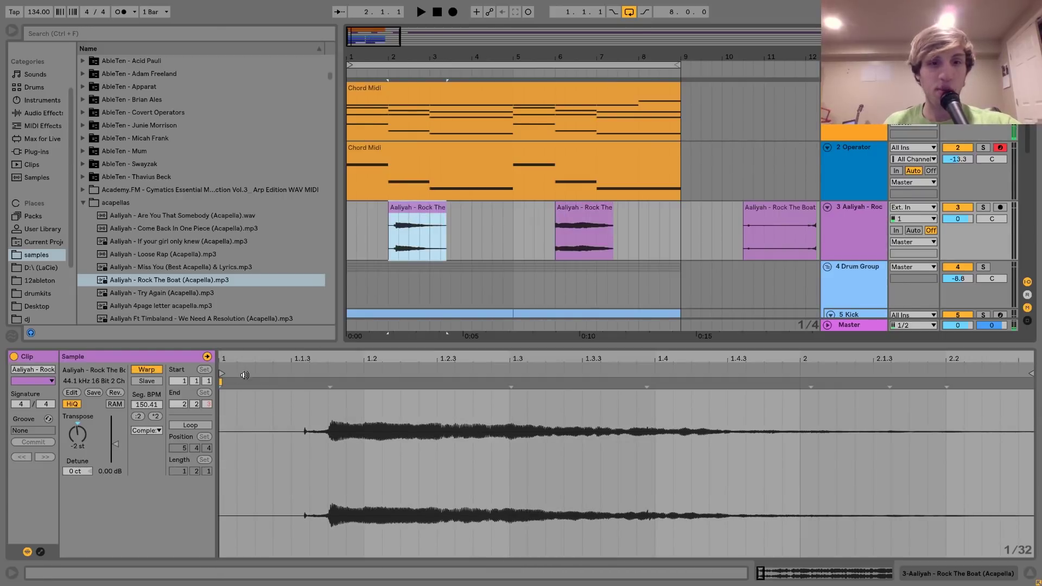
double_click(325, 386)
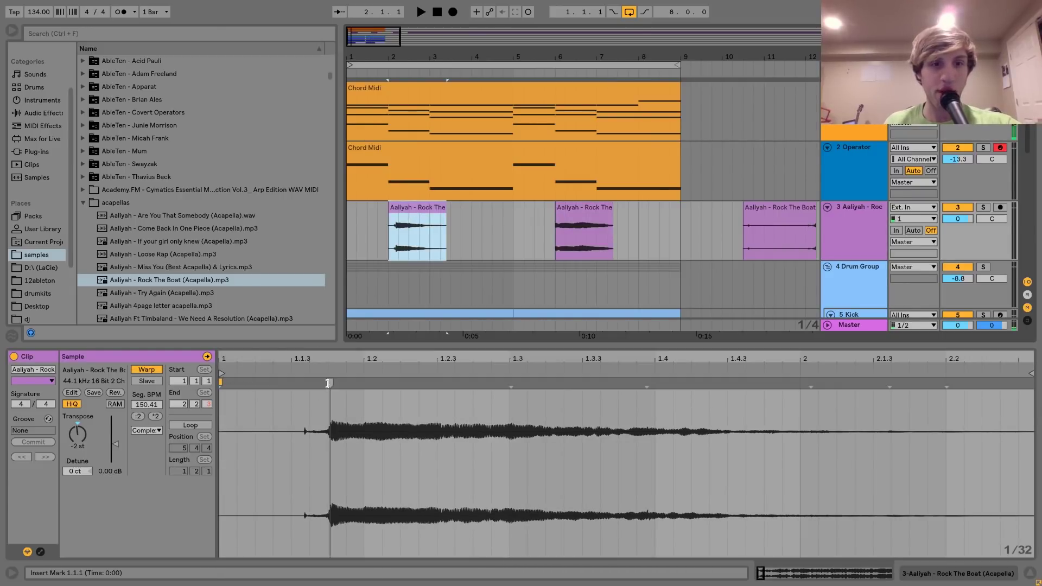
mouse_move(810, 384)
mouse_down()
mouse_move(1004, 388)
mouse_move(966, 392)
mouse_move(996, 374)
mouse_move(1010, 387)
mouse_up()
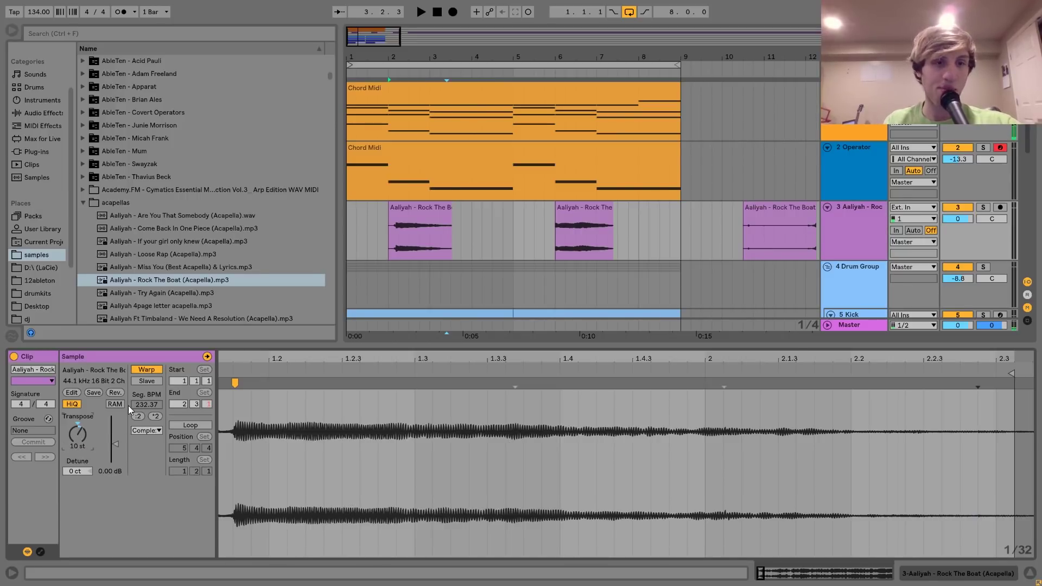
key(space)
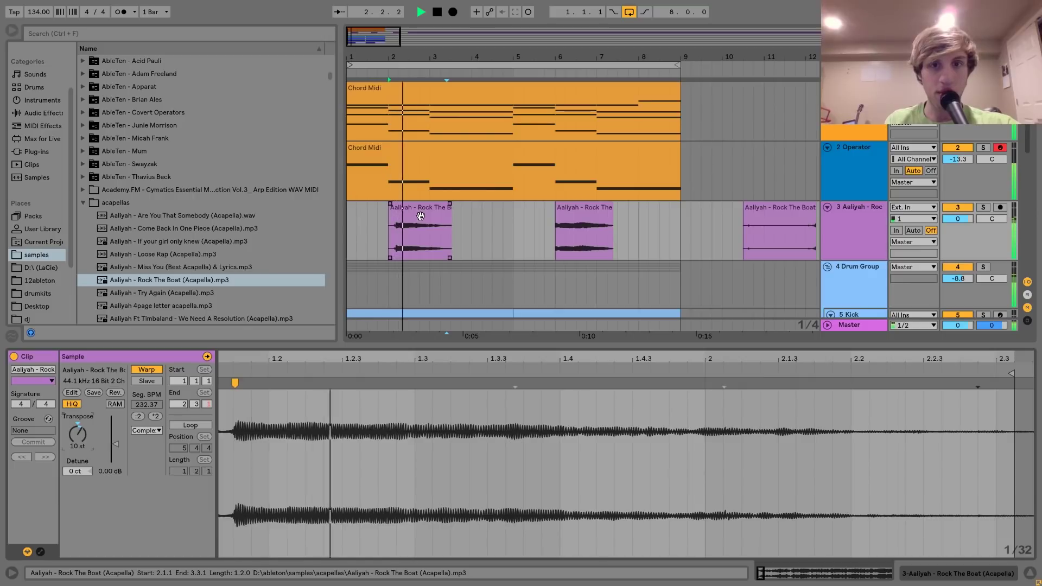
Extend the first vocal clip to end at 3.4.1 and give it a short fade-out.
click(864, 219)
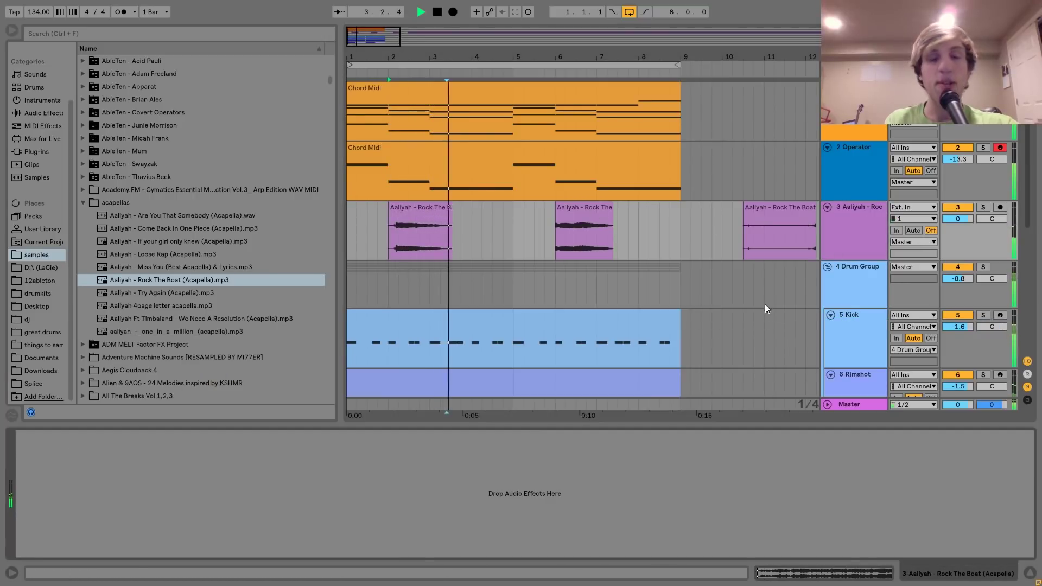
key(space)
drag(451, 207, 455, 204)
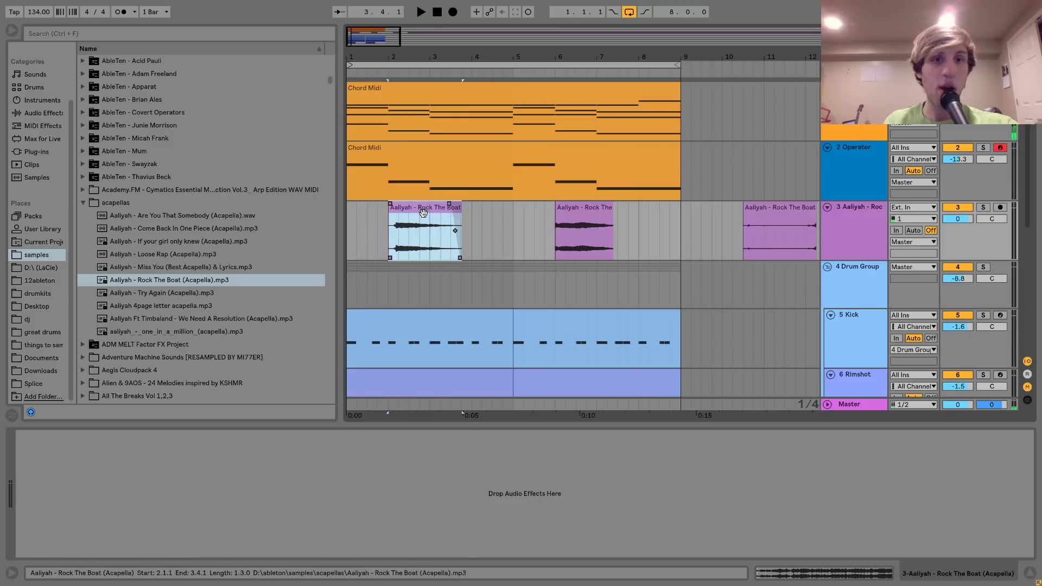
click(346, 229)
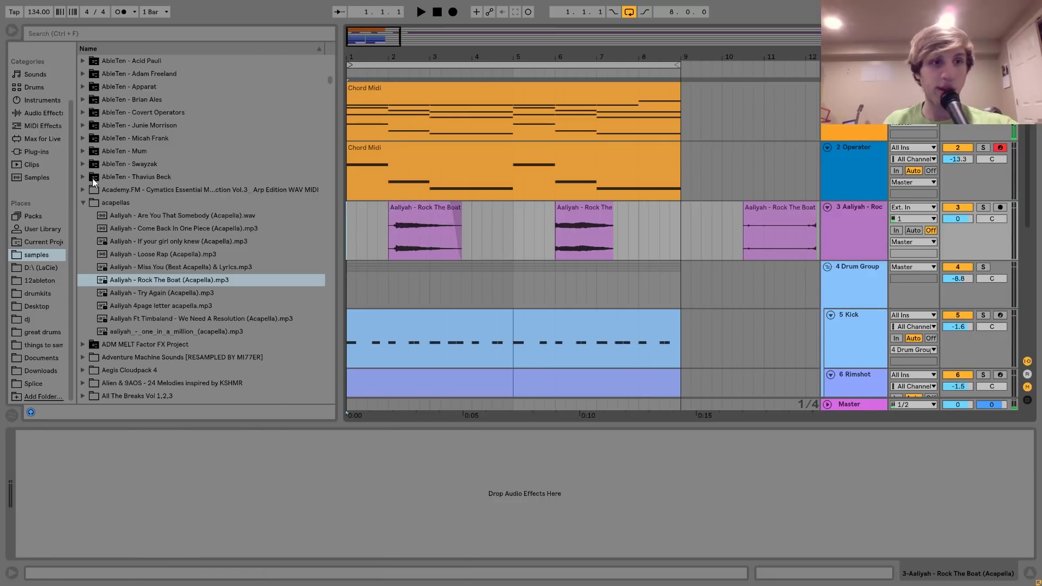
Add a Reverb to the vocal track and set its decay time to 3.79 s while auditioning.
click(30, 113)
scroll(165, 257, down, 5)
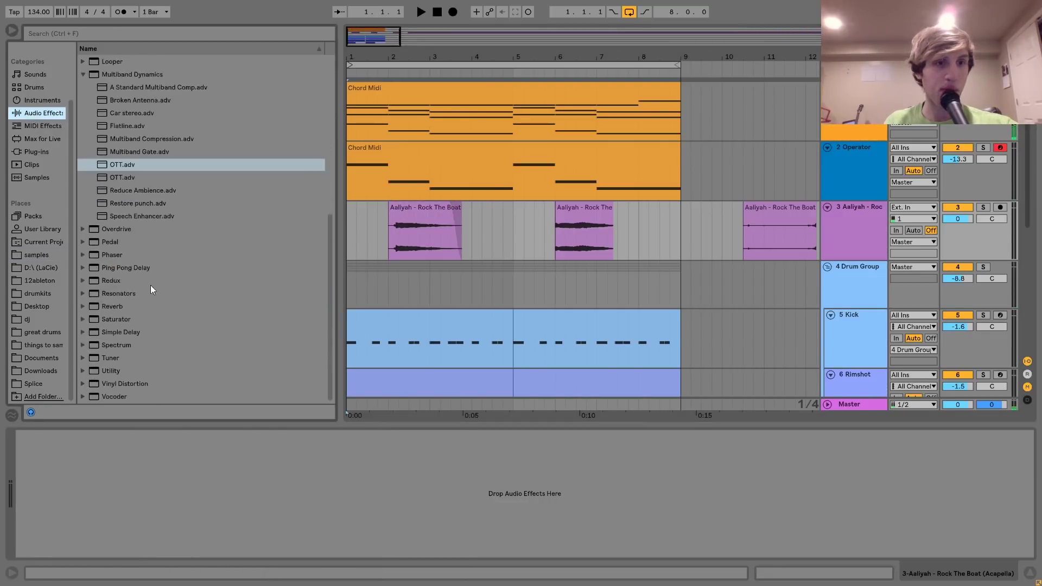
click(109, 306)
drag(108, 306, 191, 548)
key(space)
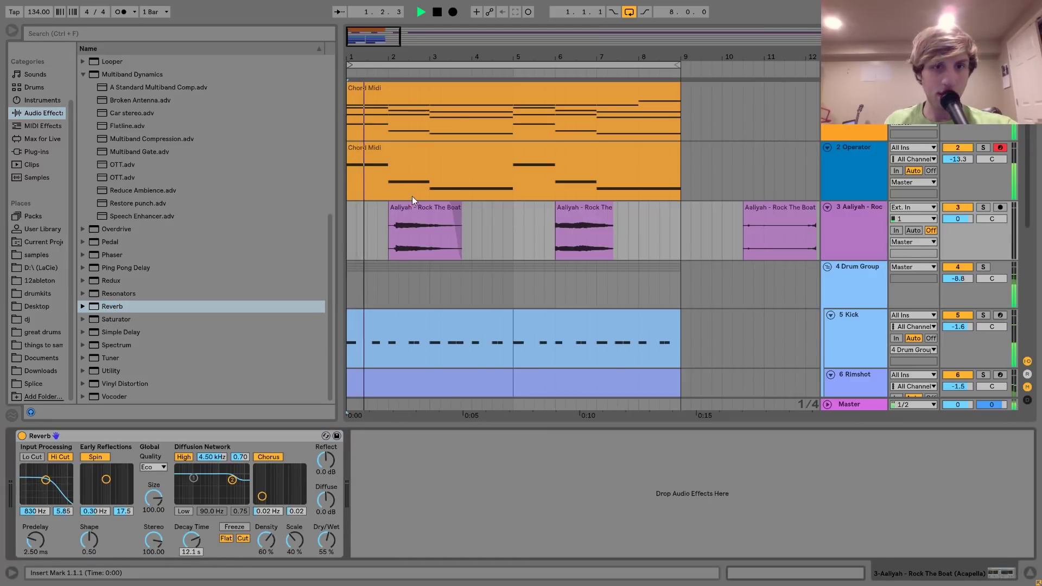
click(415, 222)
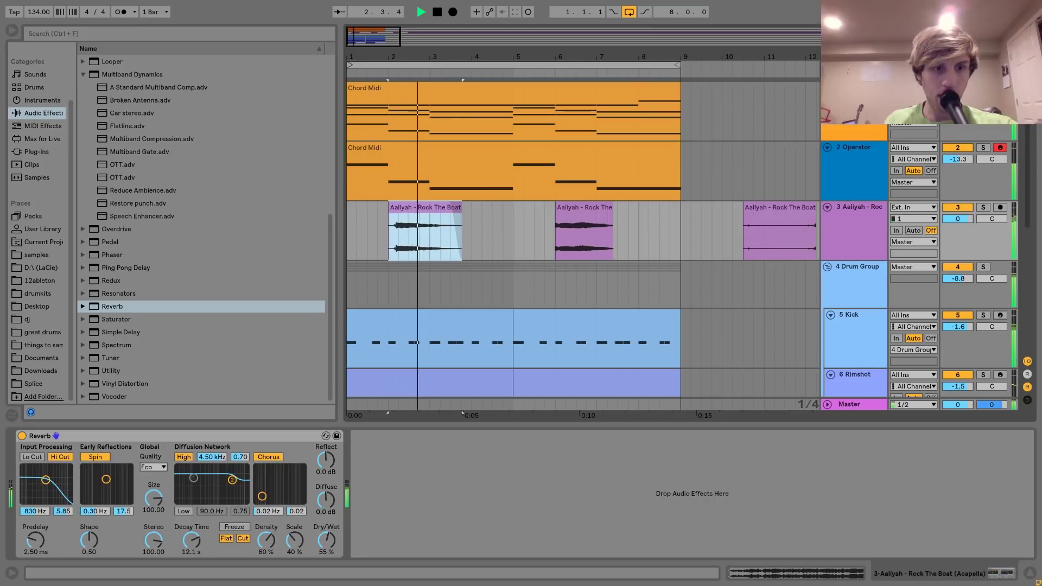
drag(192, 540, 191, 575)
Insert an Auto Filter before the vocal Reverb as a 12 dB band-pass at 1.63 kHz with 65% resonance.
scroll(200, 235, up, 8)
key(space)
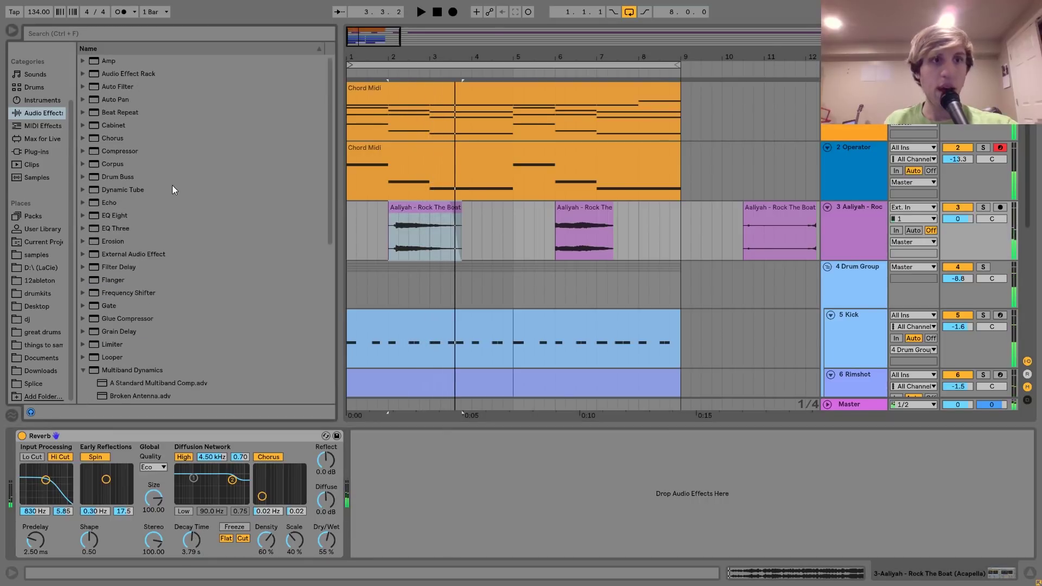
drag(120, 88, 47, 510)
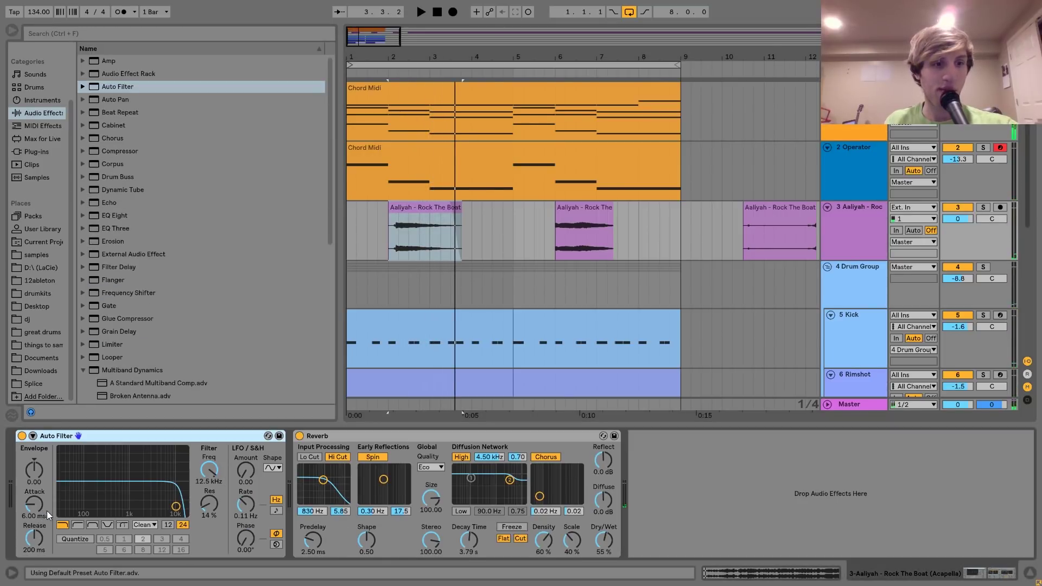
click(92, 525)
drag(123, 507, 139, 483)
click(168, 525)
key(space)
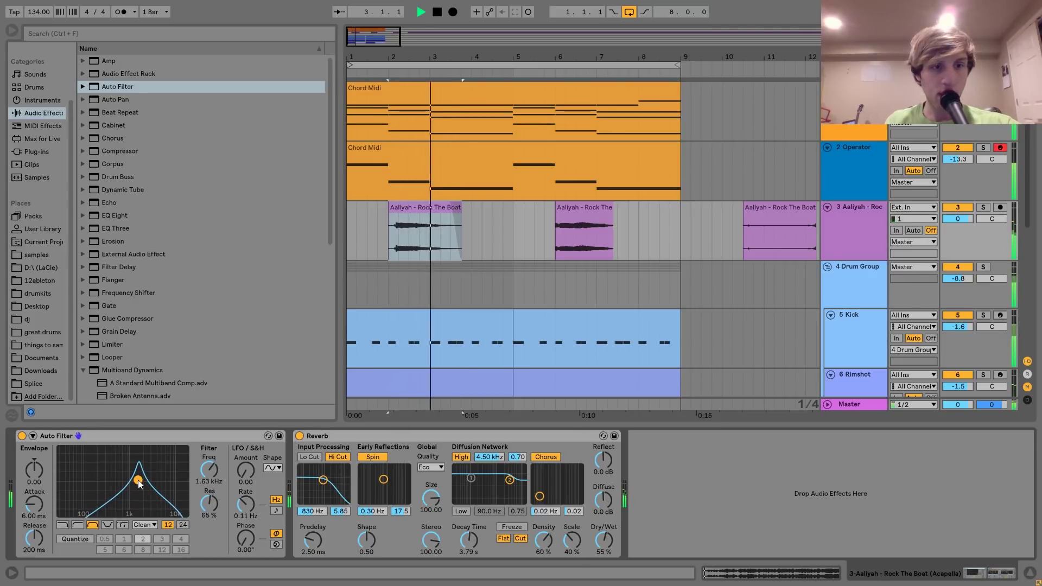
click(576, 238)
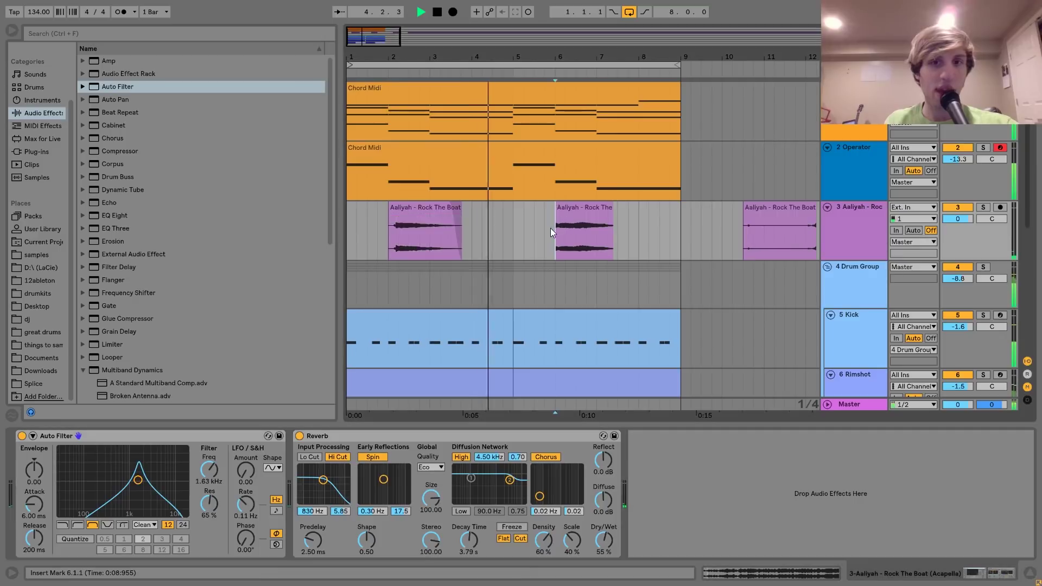
double_click(589, 219)
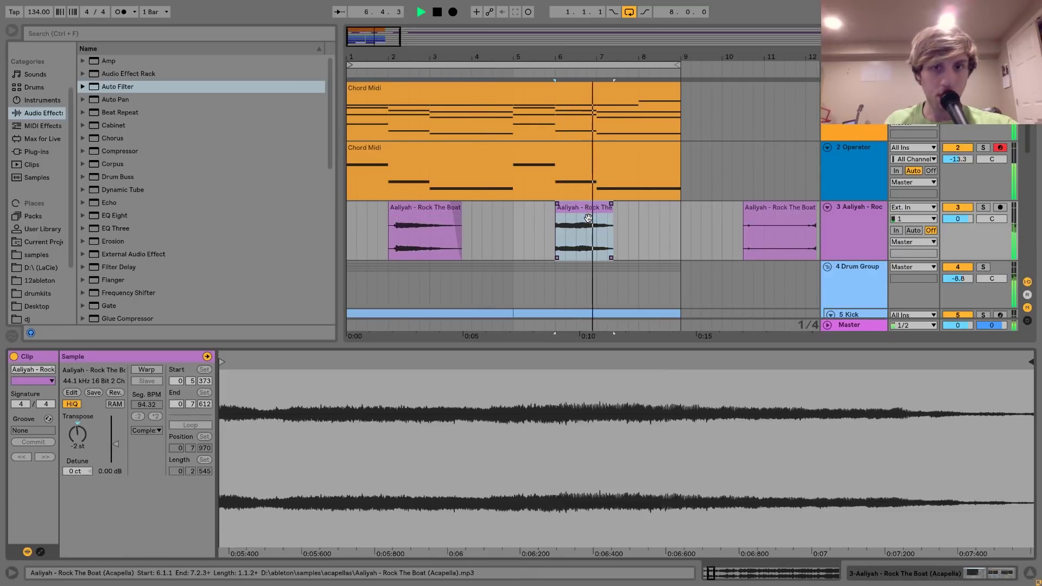
click(837, 228)
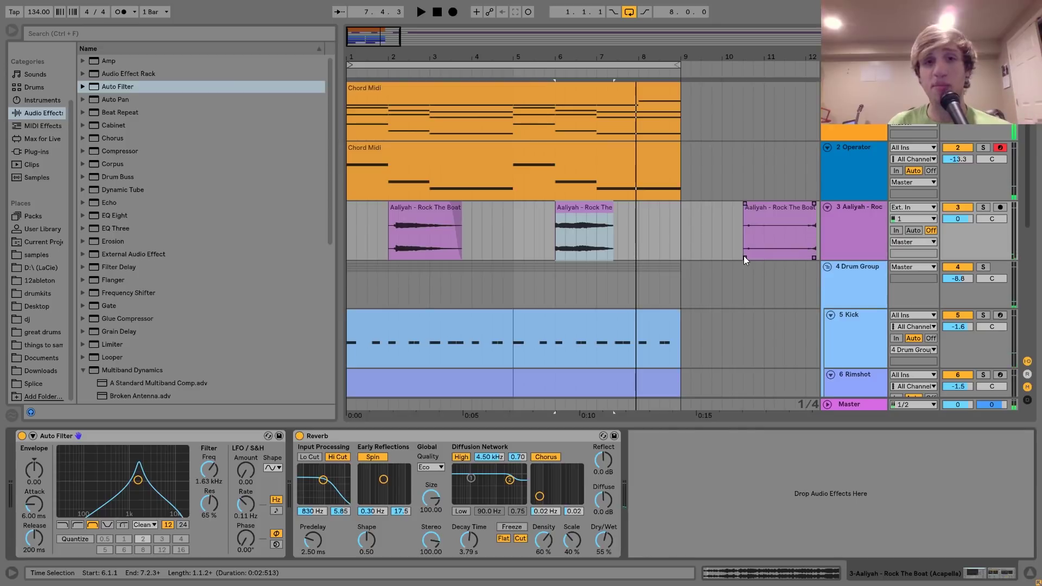
scroll(670, 240, down, 5)
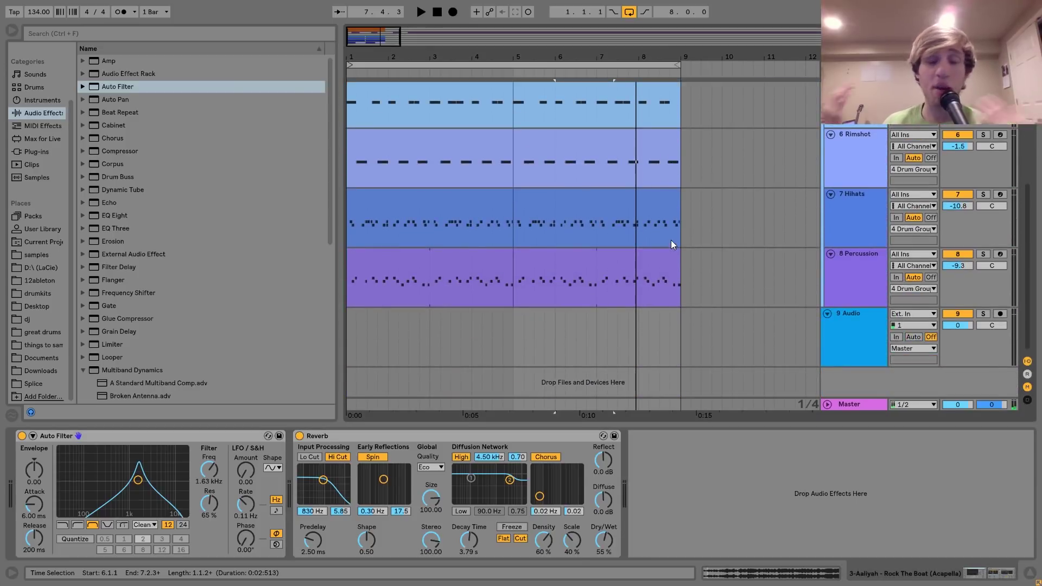
scroll(671, 240, up, 5)
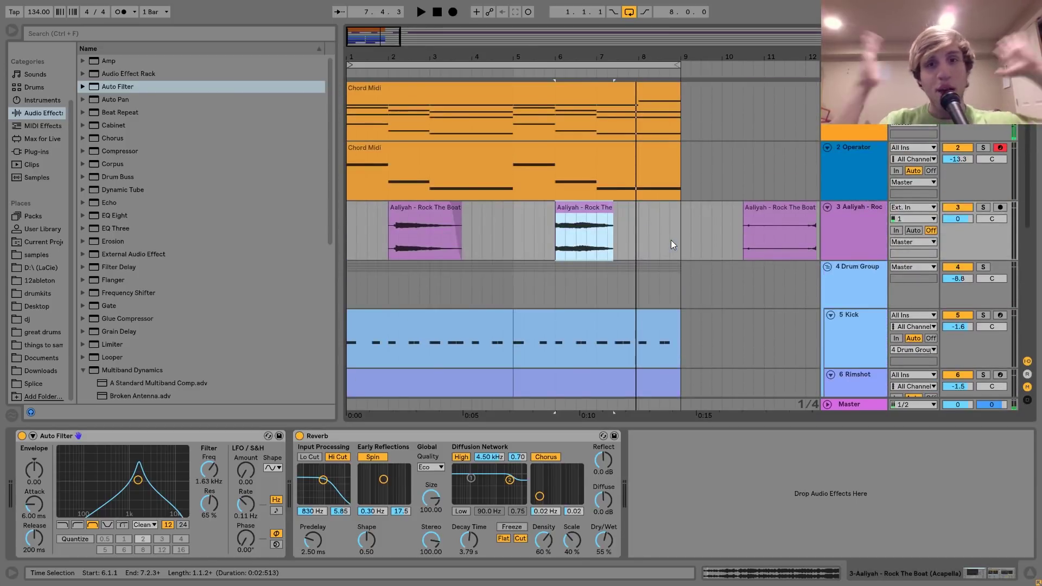